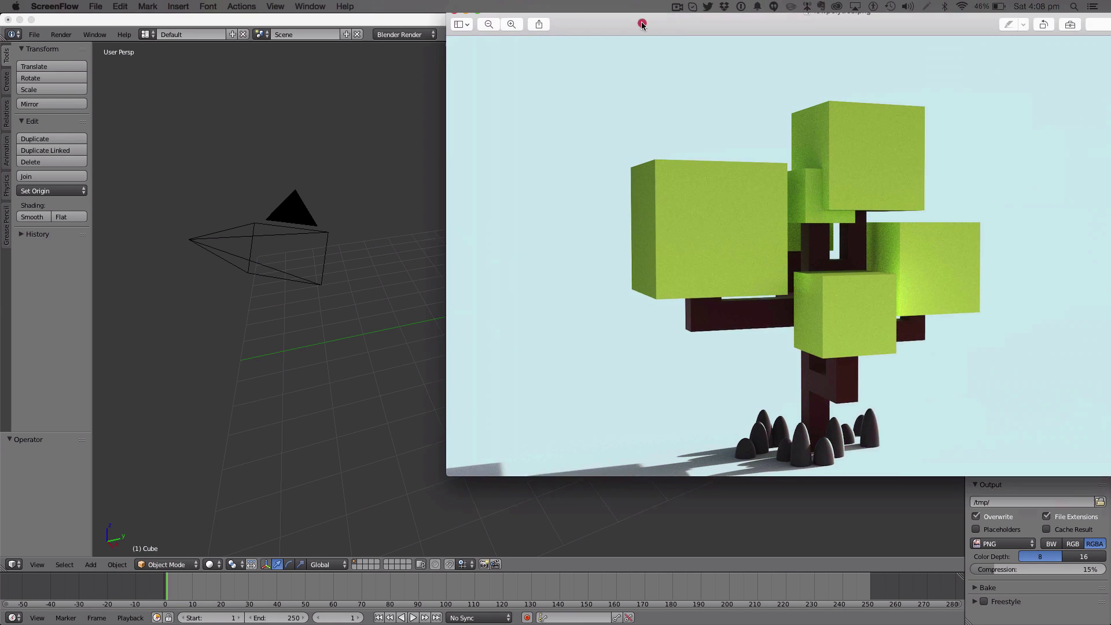
Drag the lowpolytree.png render window over Blender to use as a reference.
left_click_drag(640, 21, 497, 52)
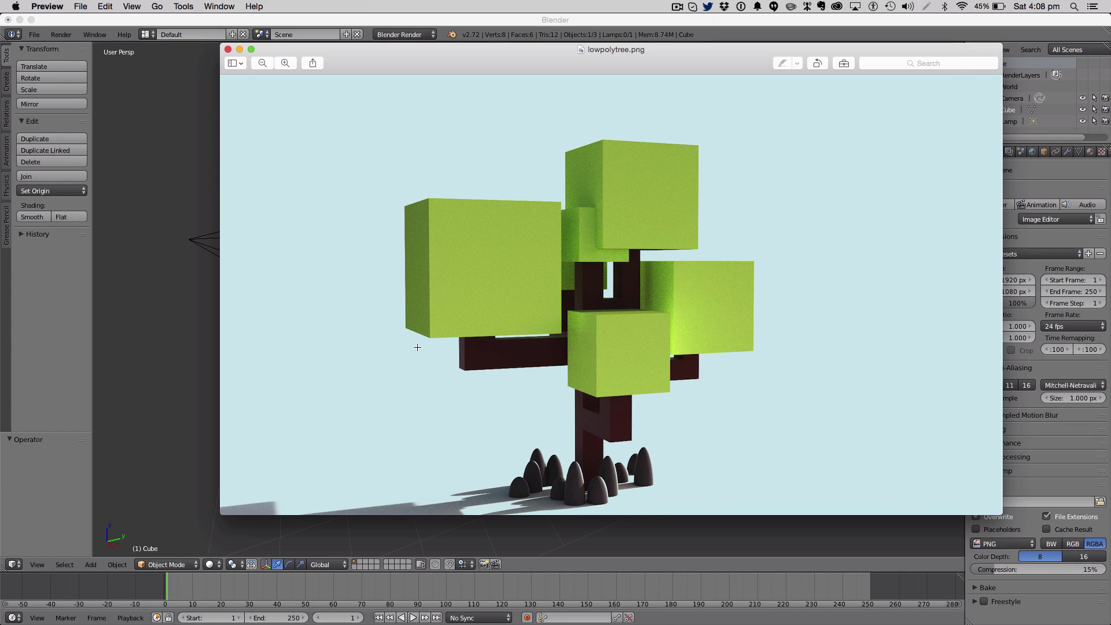
Bring Blender's default scene with cube and camera back in front of Preview.
left_click(699, 22)
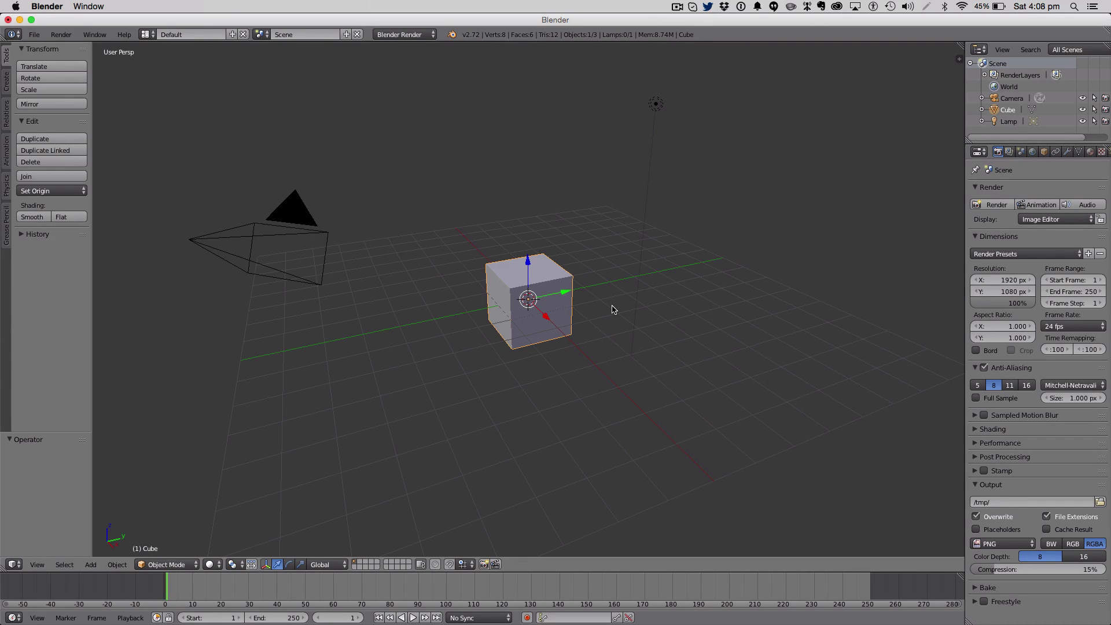
Delete the default lamp from the scene.
key("KP_0")
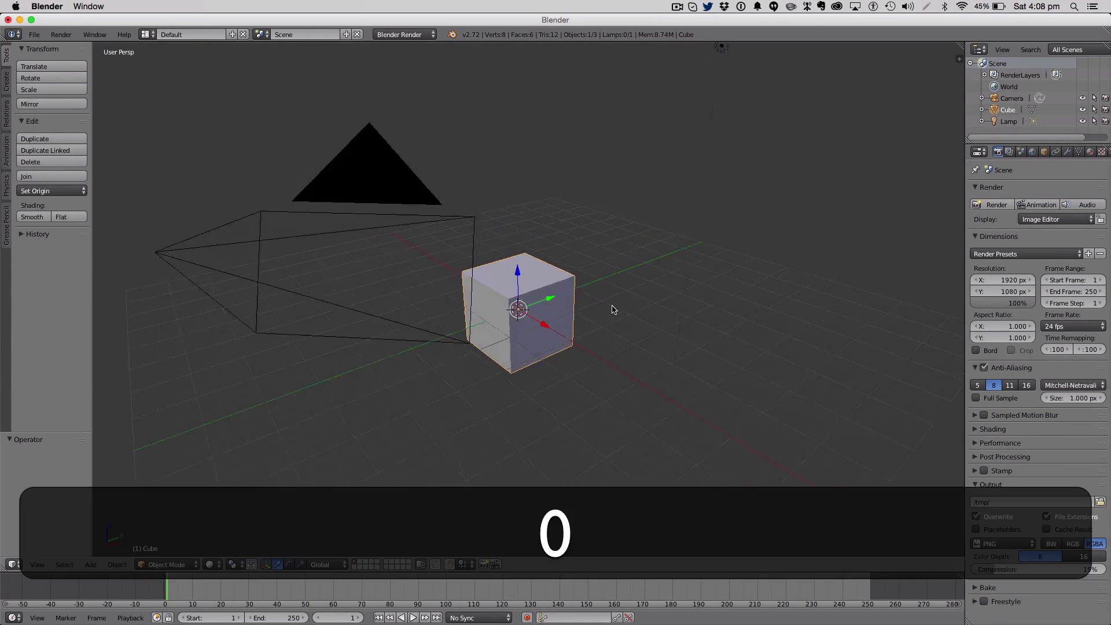
key("KP_0")
right_click(295, 214)
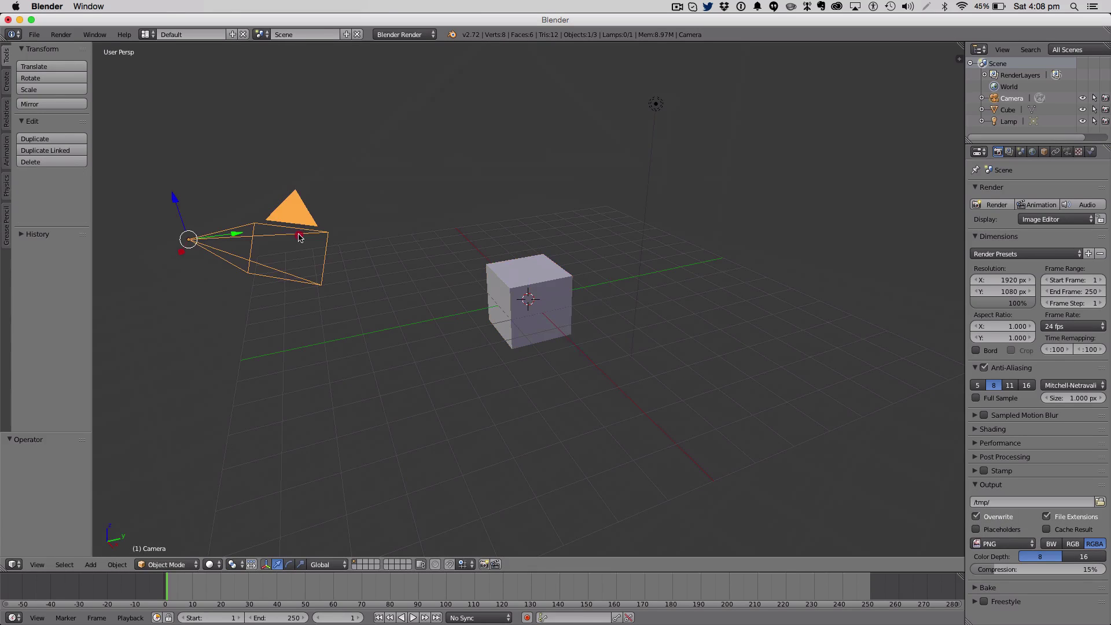
right_click(656, 105)
key("x")
left_click(665, 110)
In front orthographic view, scale the cube's width and depth to 0.27.
right_click(518, 318)
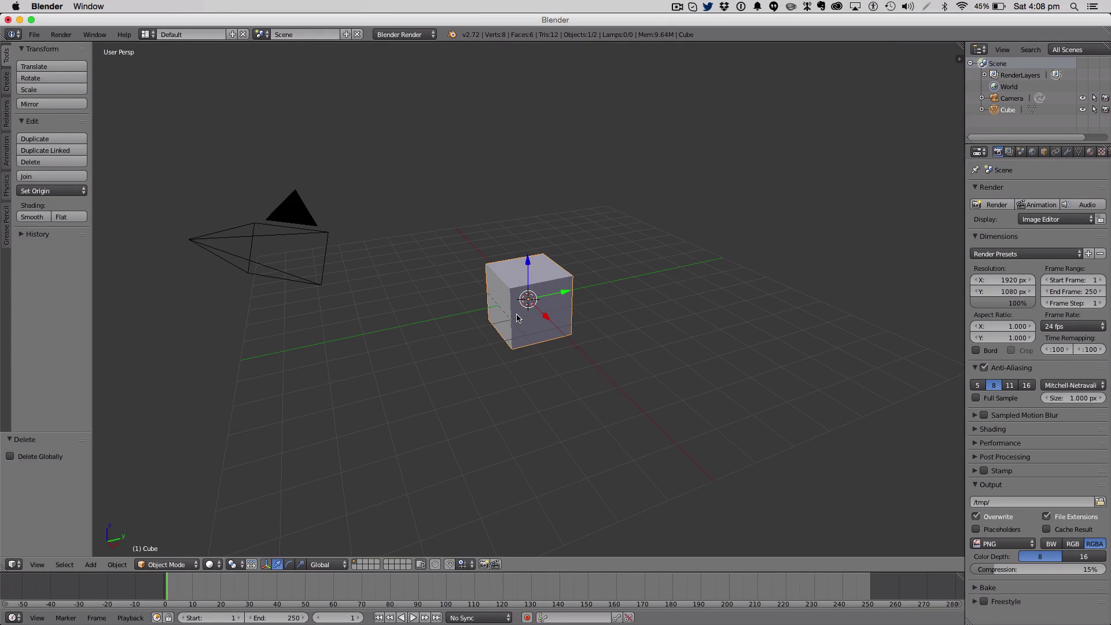
key("KP_1")
key("KP_5")
key("s")
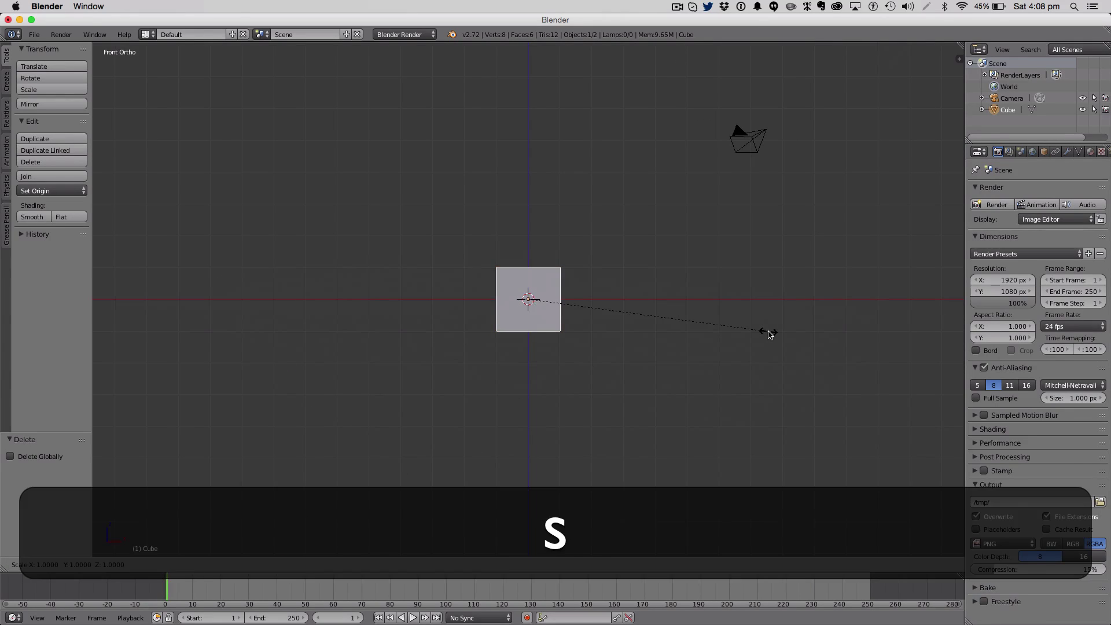
key("shift+z")
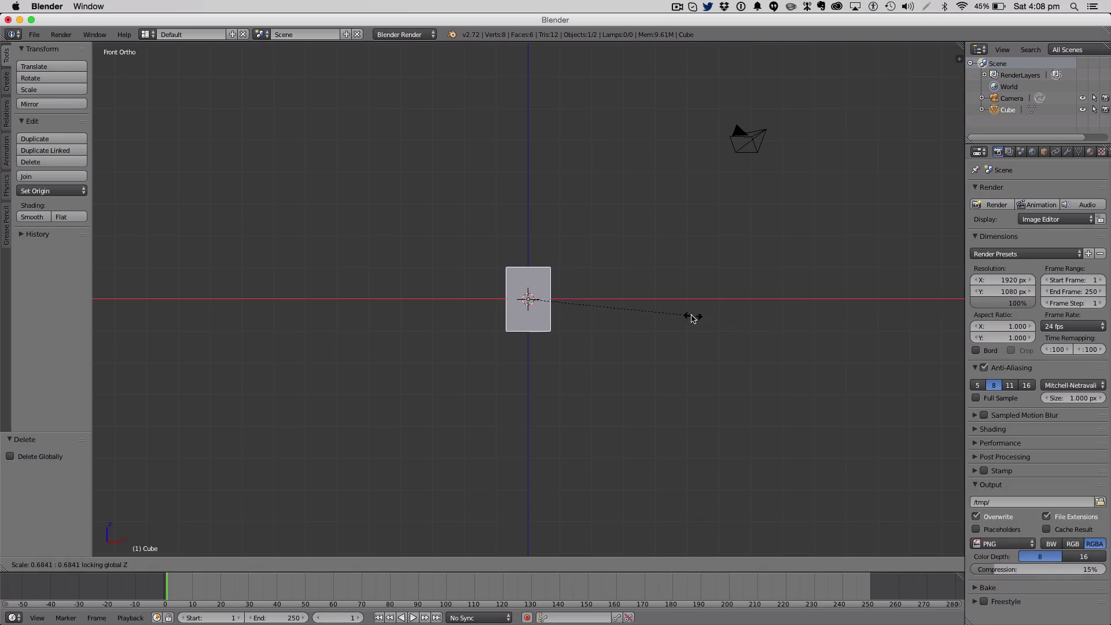
left_click(592, 298)
Scale the slim post taller along Z to form the trunk.
key("s")
key("z")
left_click(584, 355)
In Edit Mode, add three loop cuts across the trunk.
key("Tab")
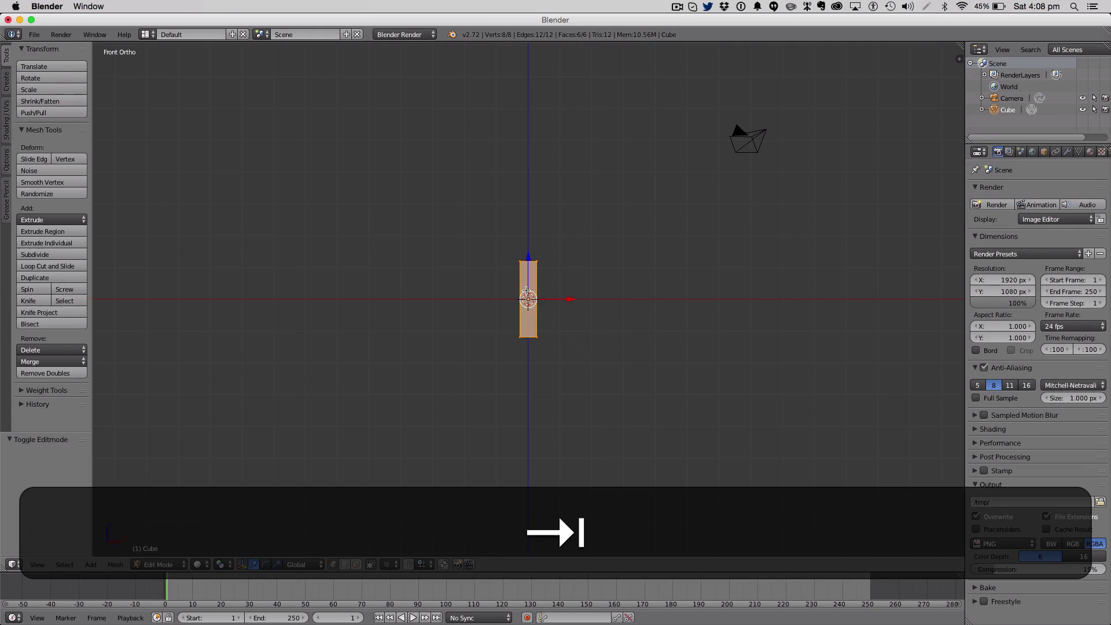
key("a")
key("z")
key("a")
key("a")
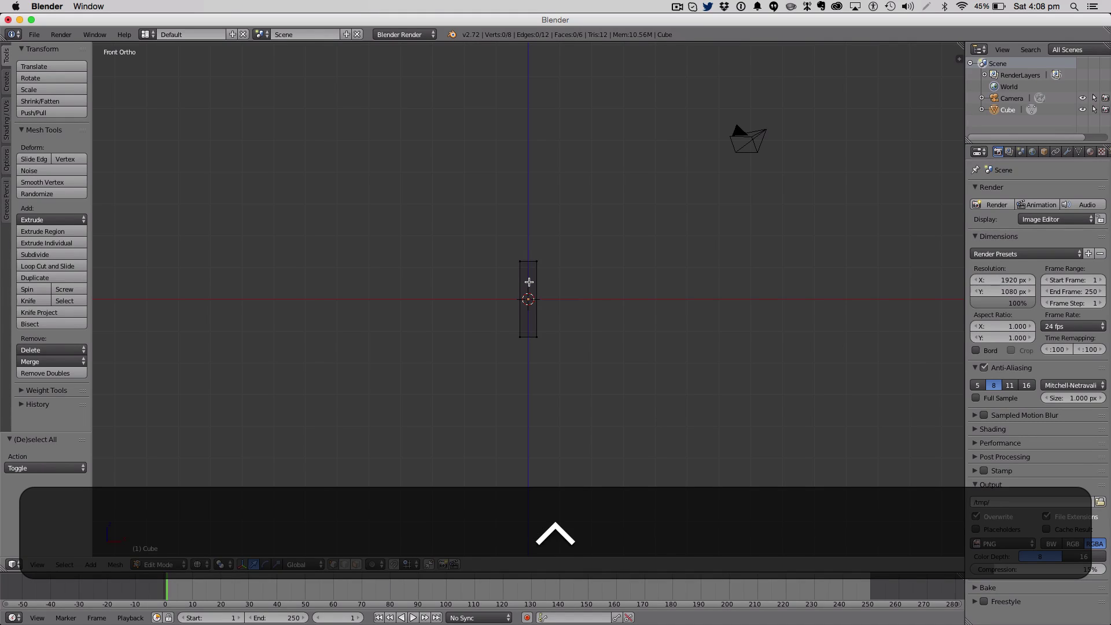
key("ctrl+r")
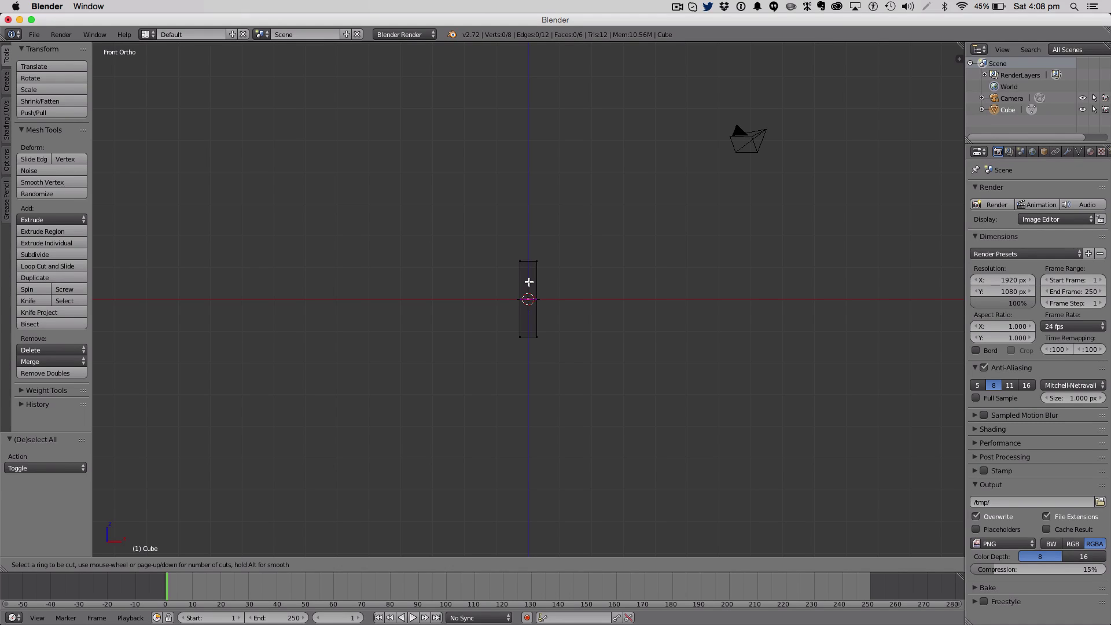
key("3")
left_click(529, 282)
Switch to face select and select the trunk's top face.
key("a")
key("Tab")
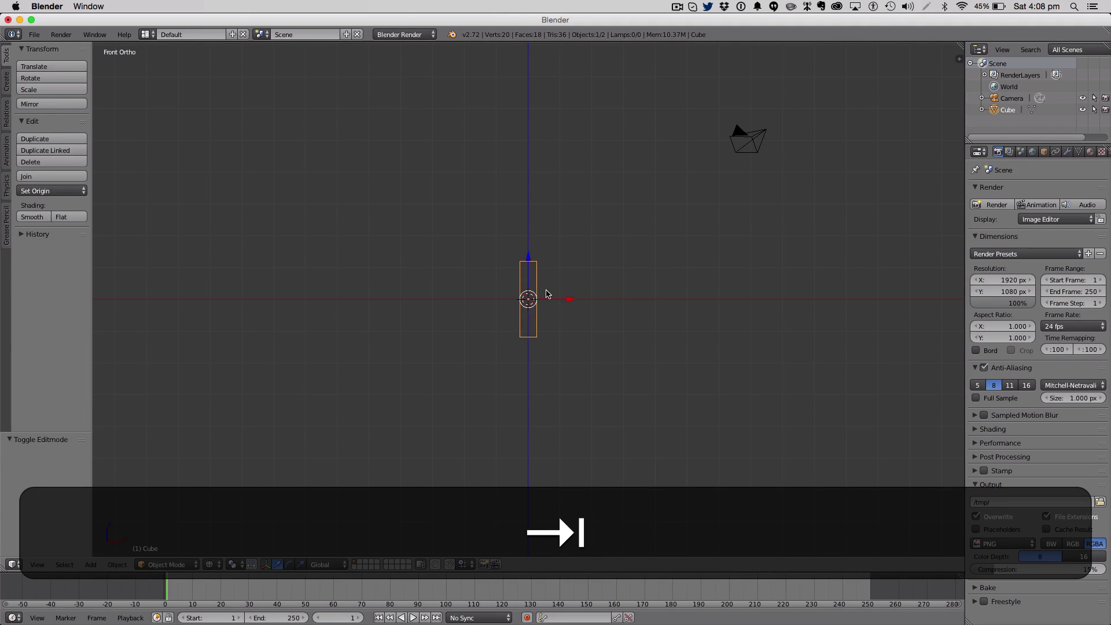
key("z")
key("Tab")
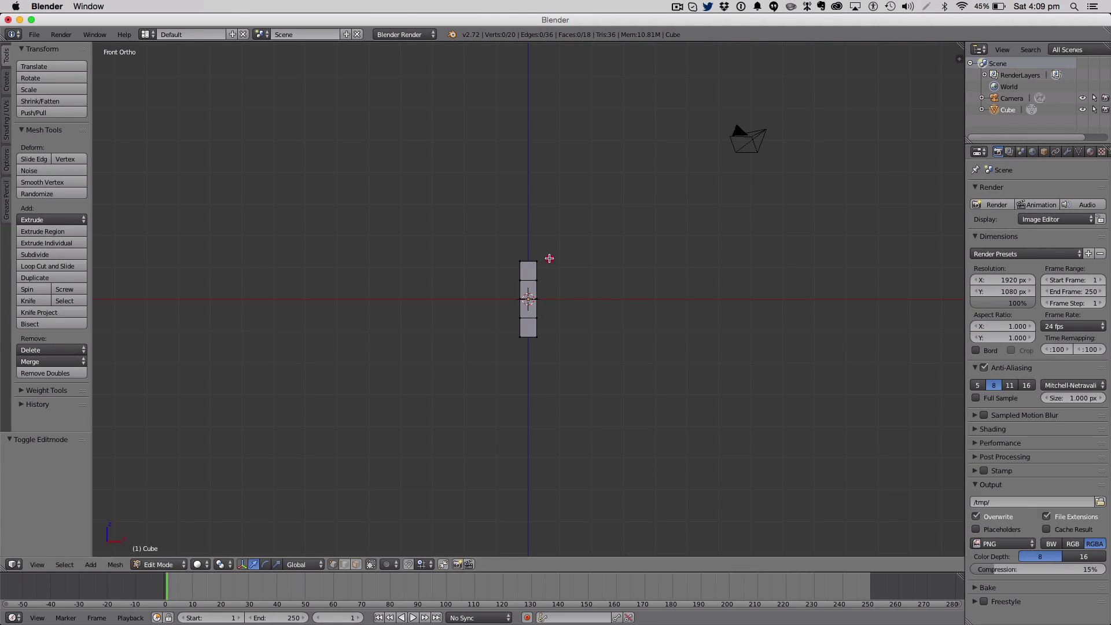
middle_click_drag(550, 258, 652, 258)
key("1")
key("z")
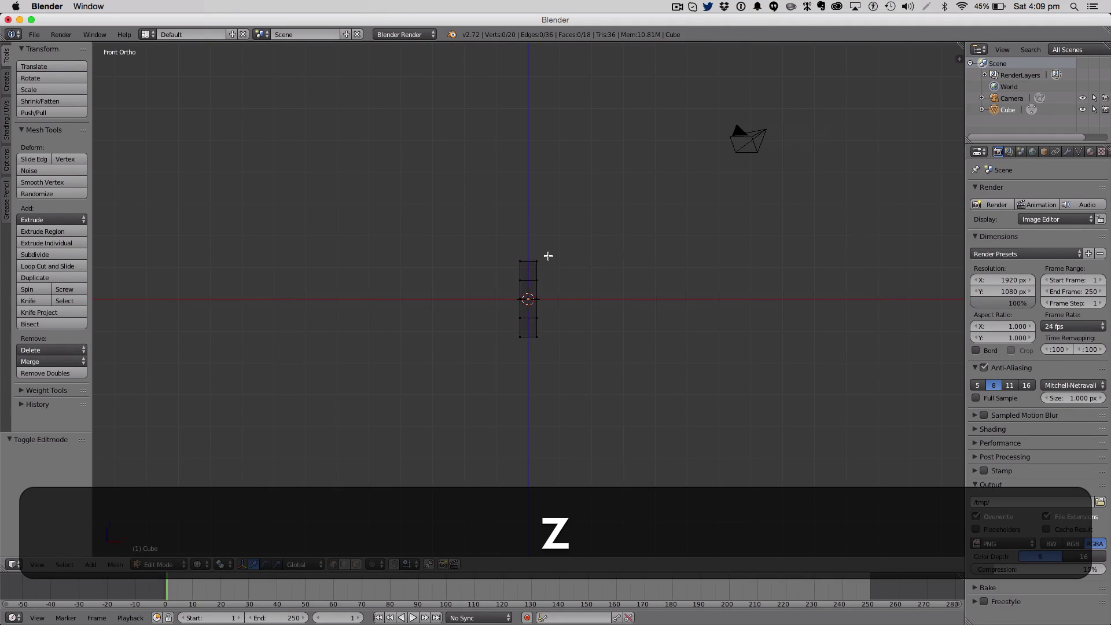
key("3")
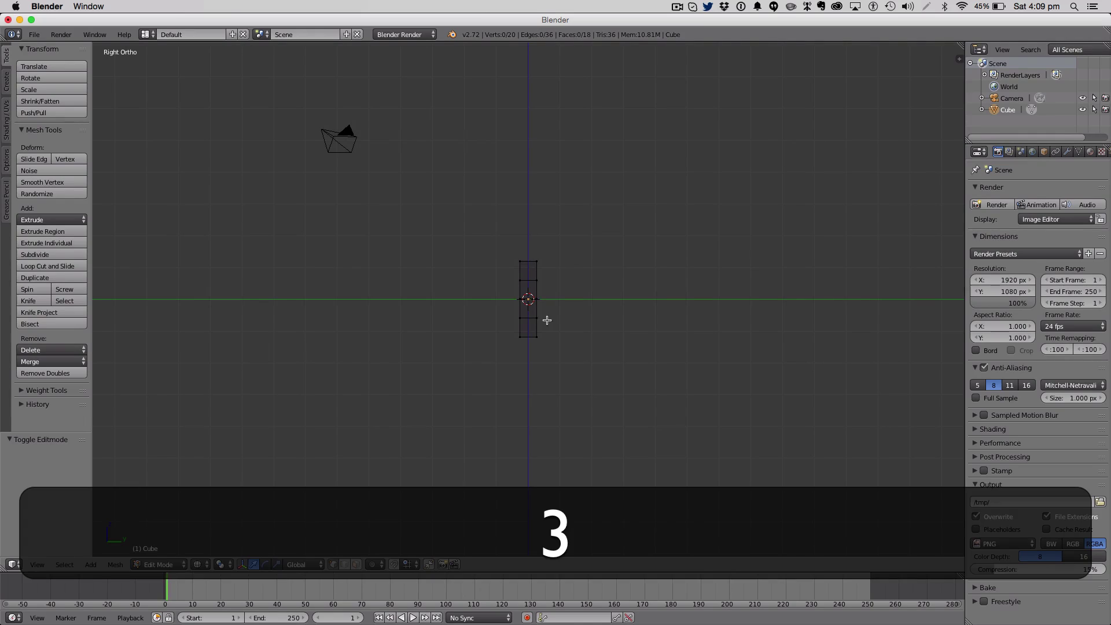
left_click(357, 564)
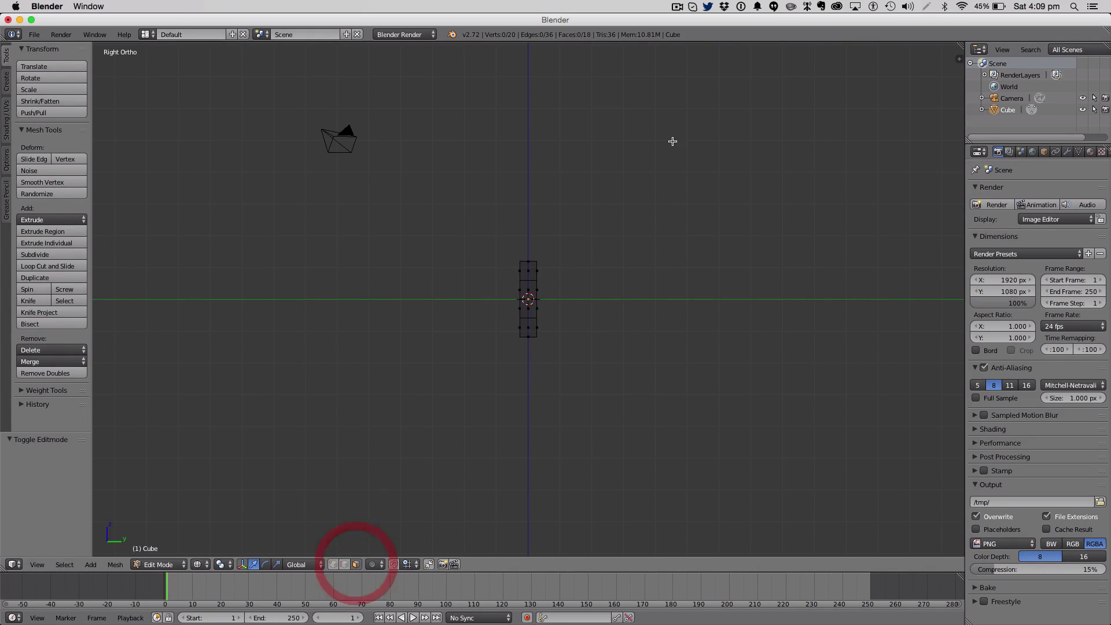
key("z")
right_click(529, 270)
key("1")
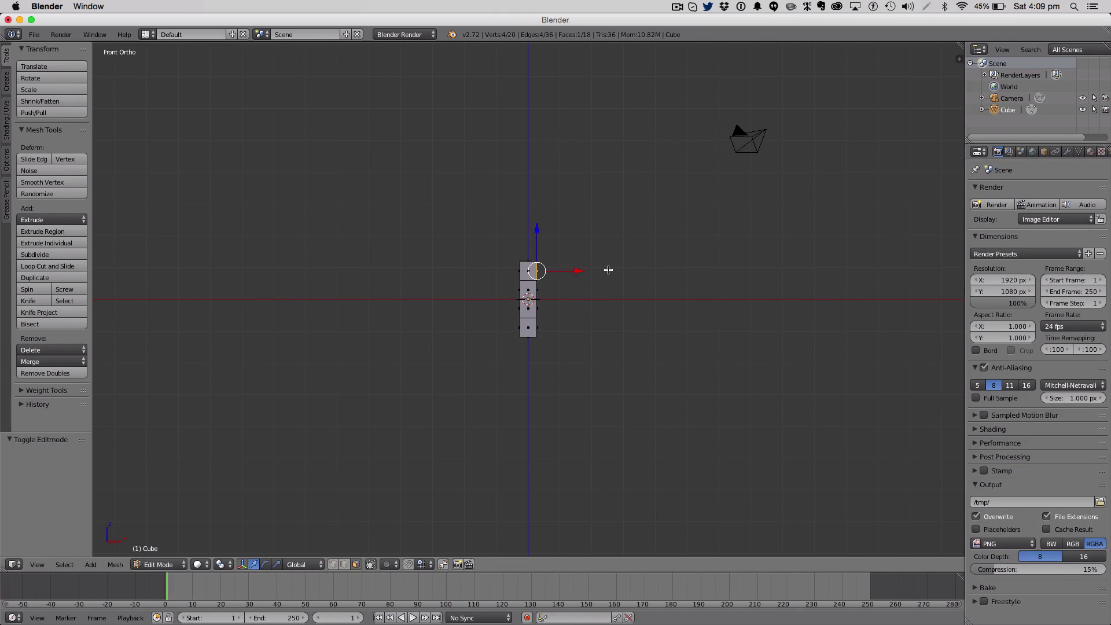
Extrude the top face to the right as a horizontal branch.
key("e")
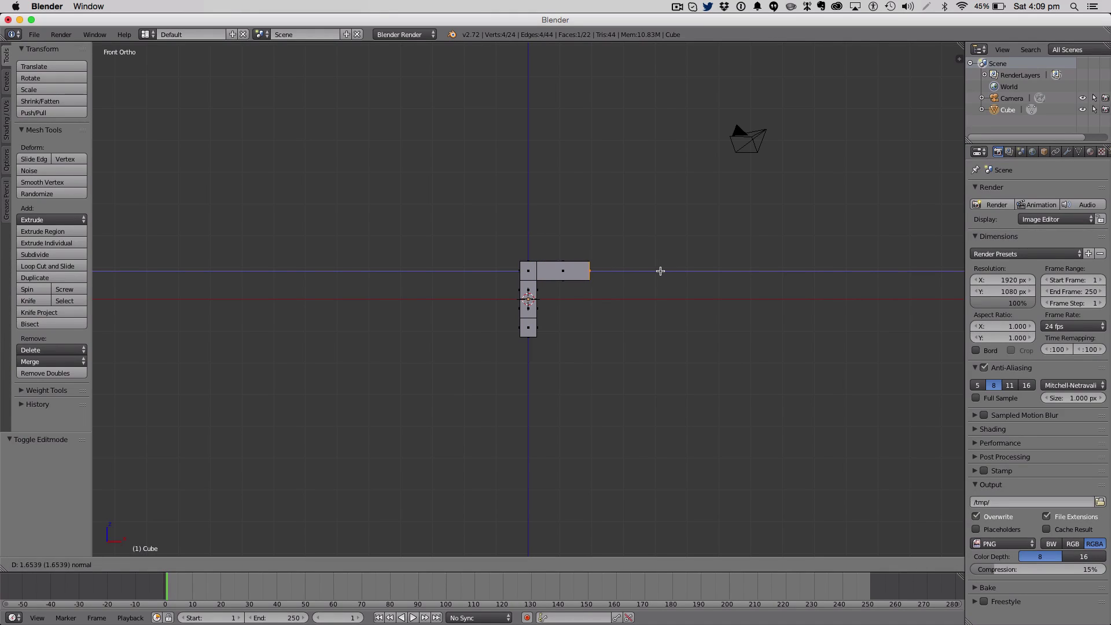
left_click(666, 269)
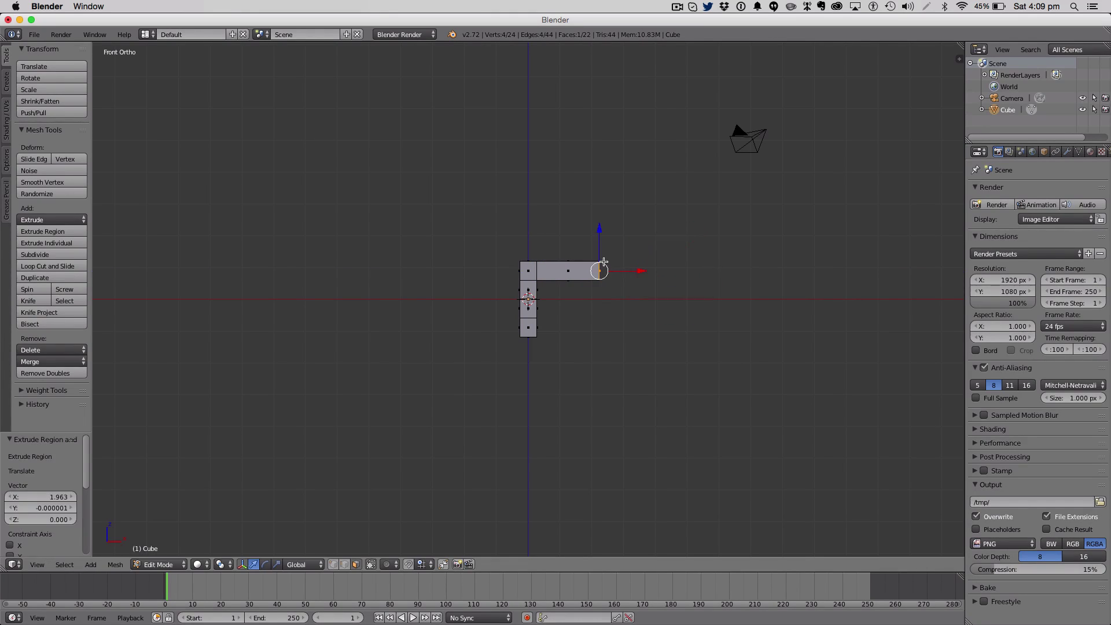
key("a")
middle_click_drag(640, 259, 624, 238)
key("1")
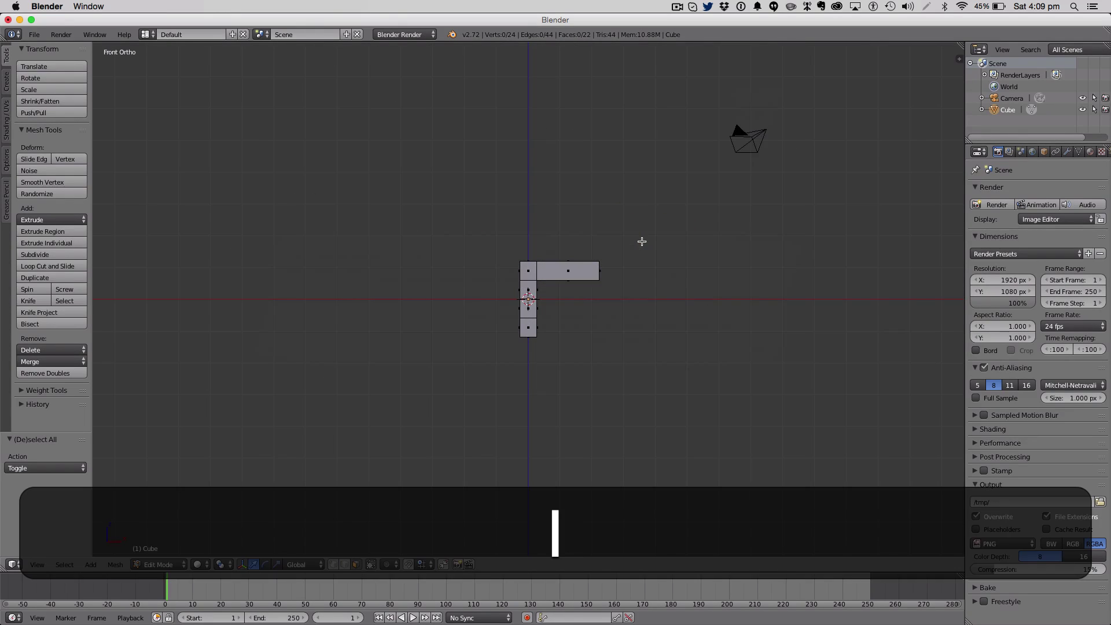
Split the branch into three sections with two loop cuts.
key("a")
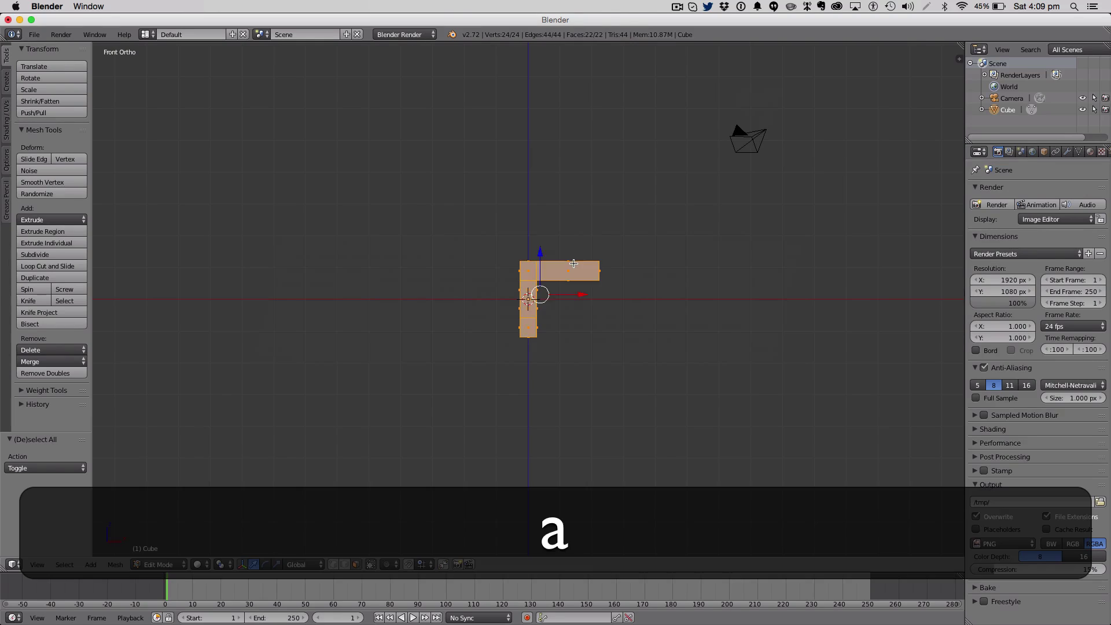
key("a")
key("z")
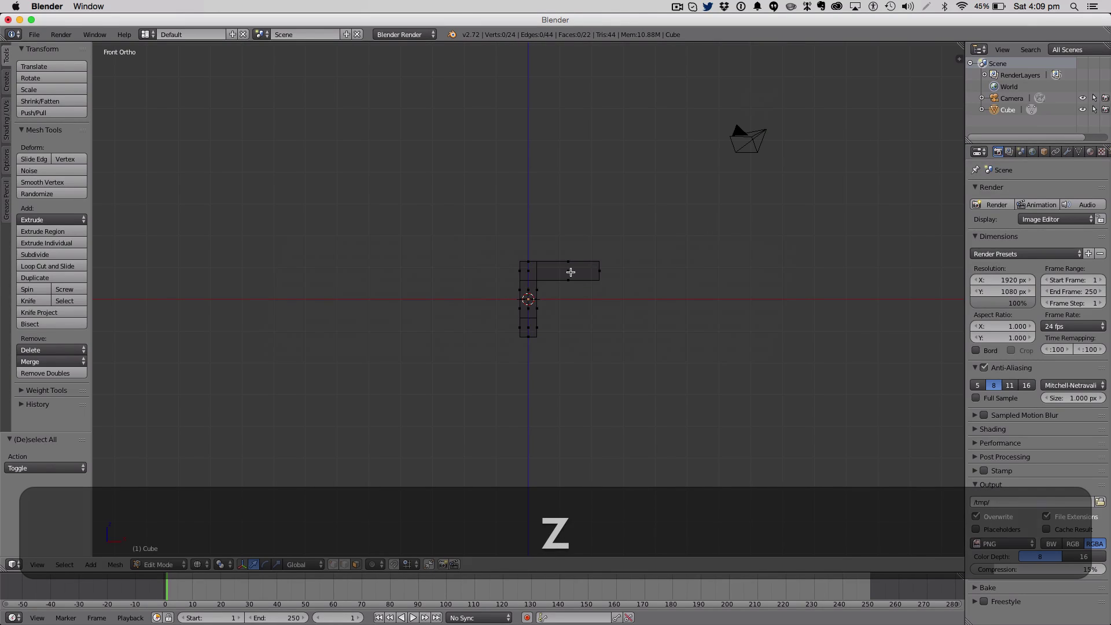
key("ctrl+shift+r")
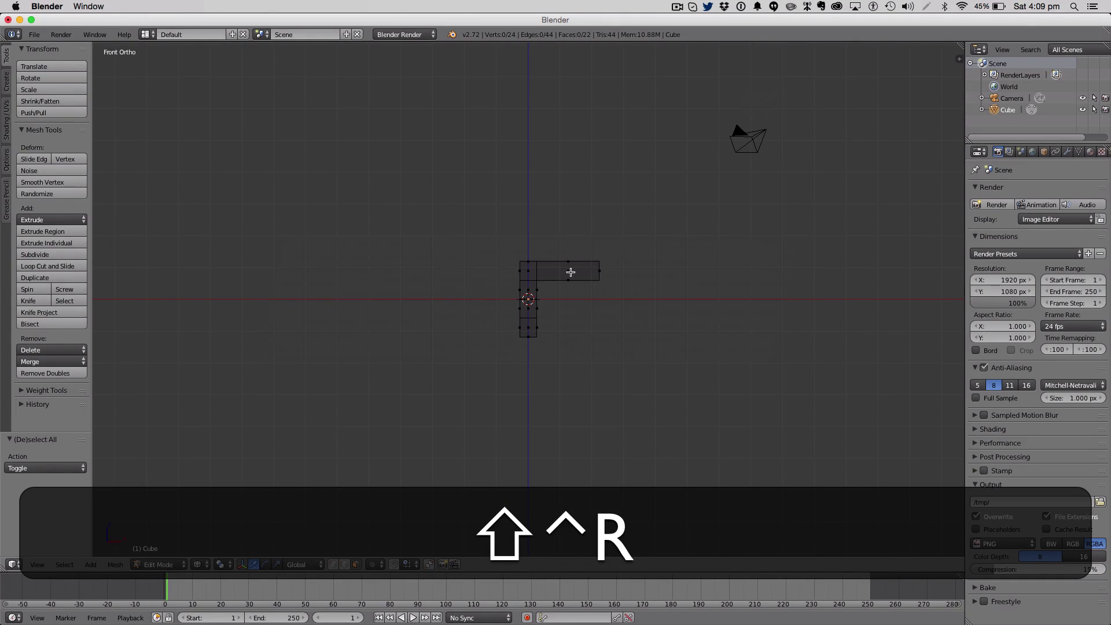
key("ctrl+r")
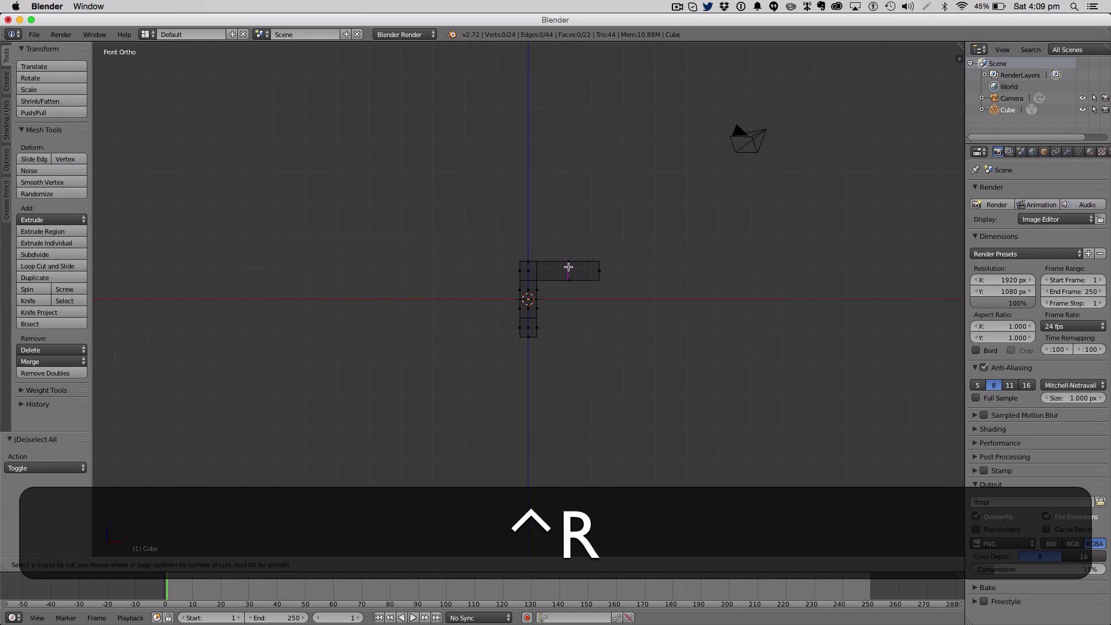
key("2")
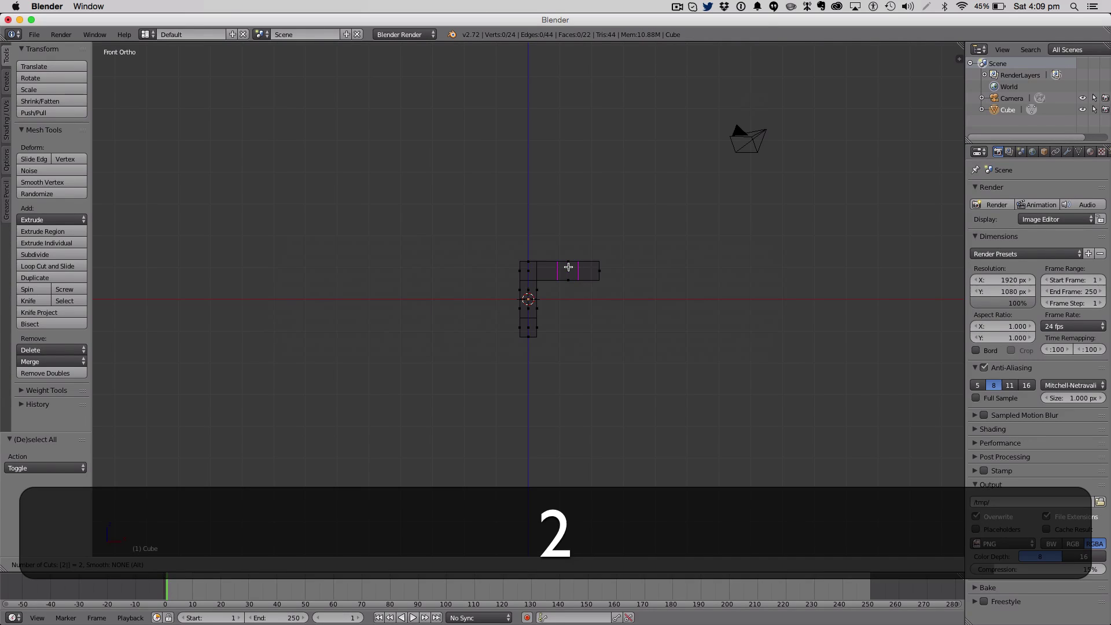
left_click(568, 267)
key("a")
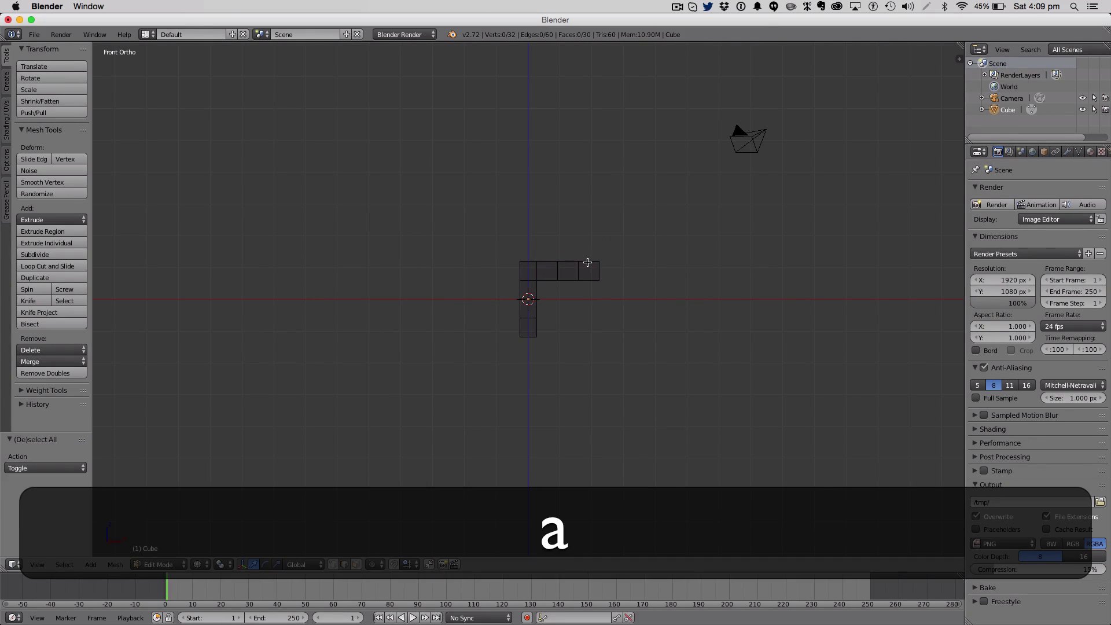
Extrude the branch's end face upward into a shorter column.
left_click(356, 564)
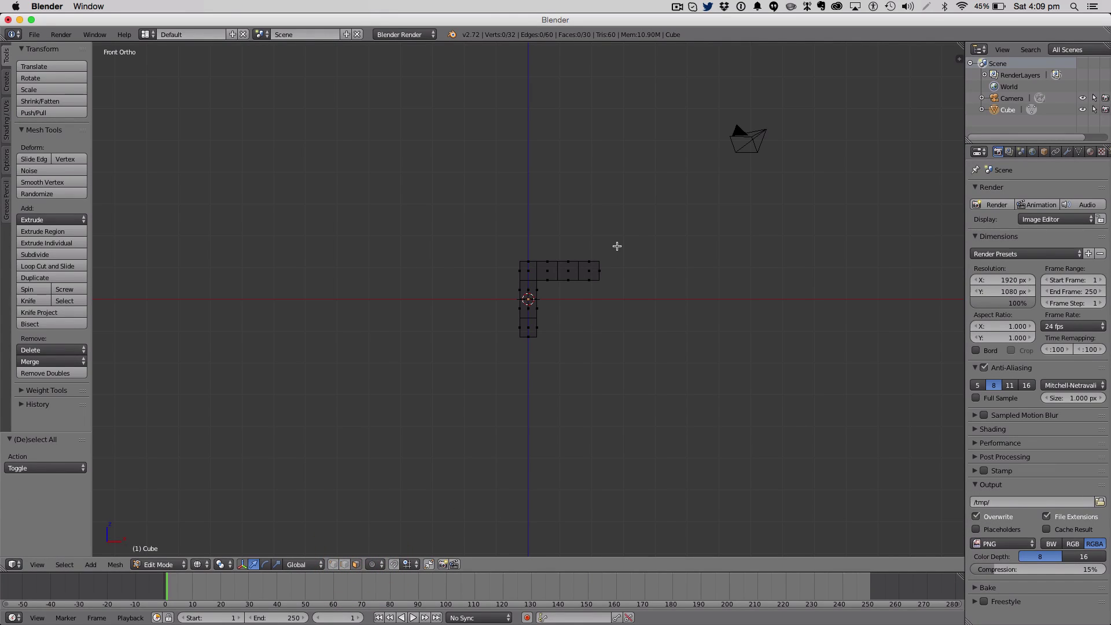
key("7")
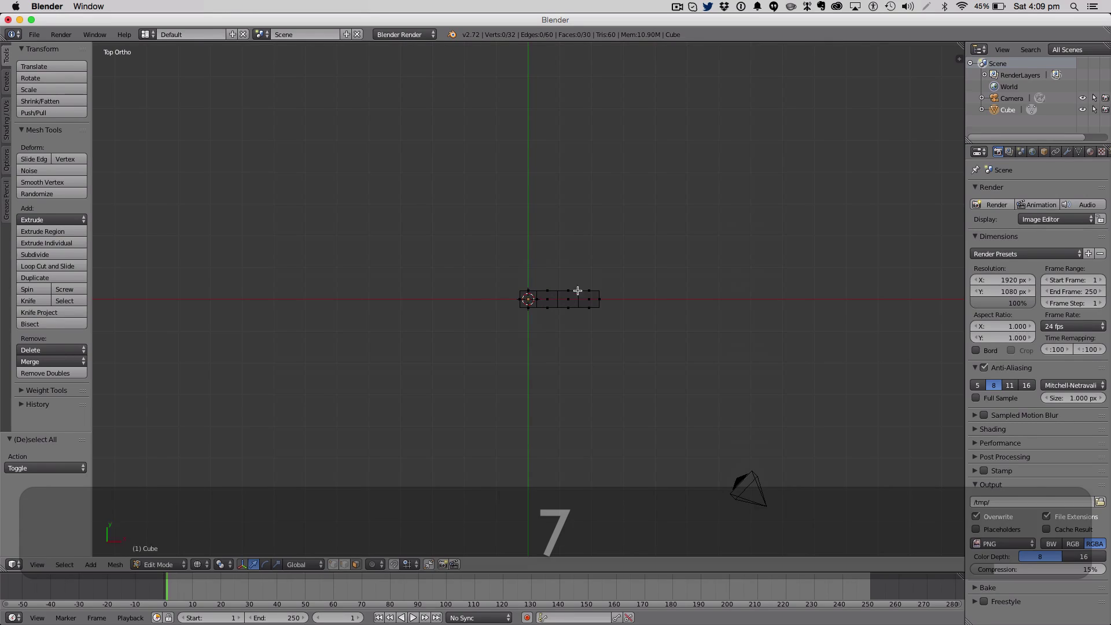
key("z")
right_click(587, 299)
key("1")
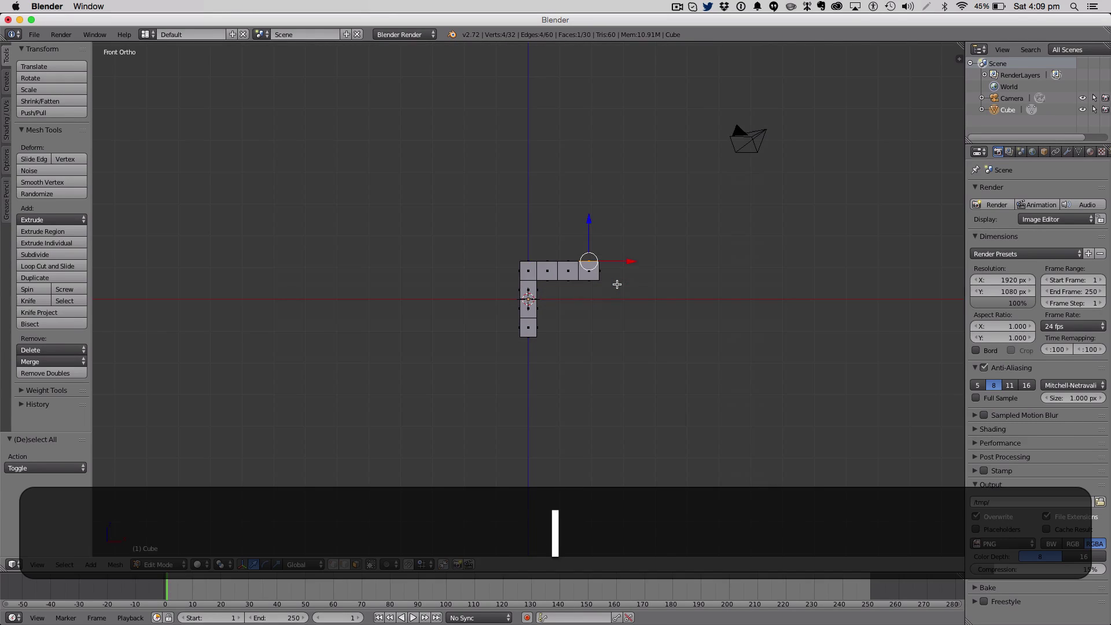
key("e")
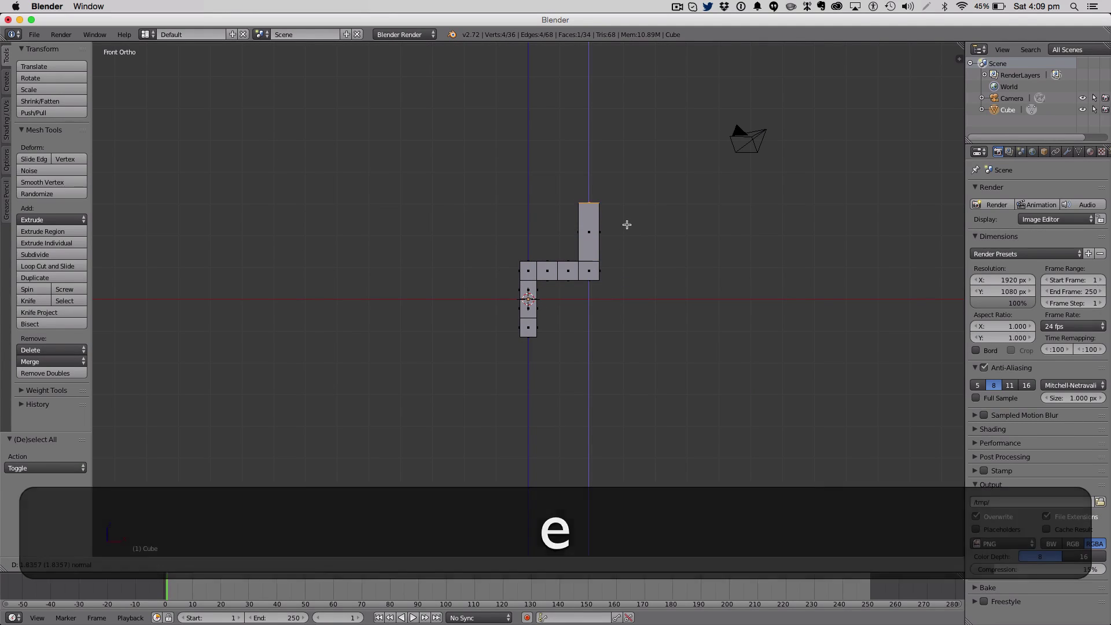
left_click(624, 236)
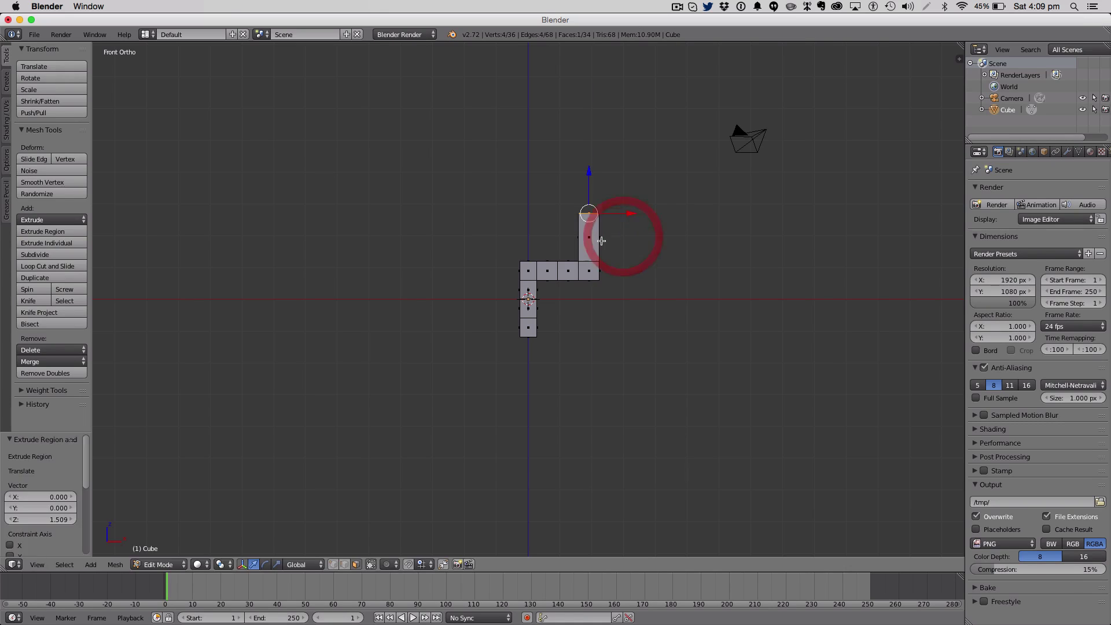
key("a")
key("ctrl+a")
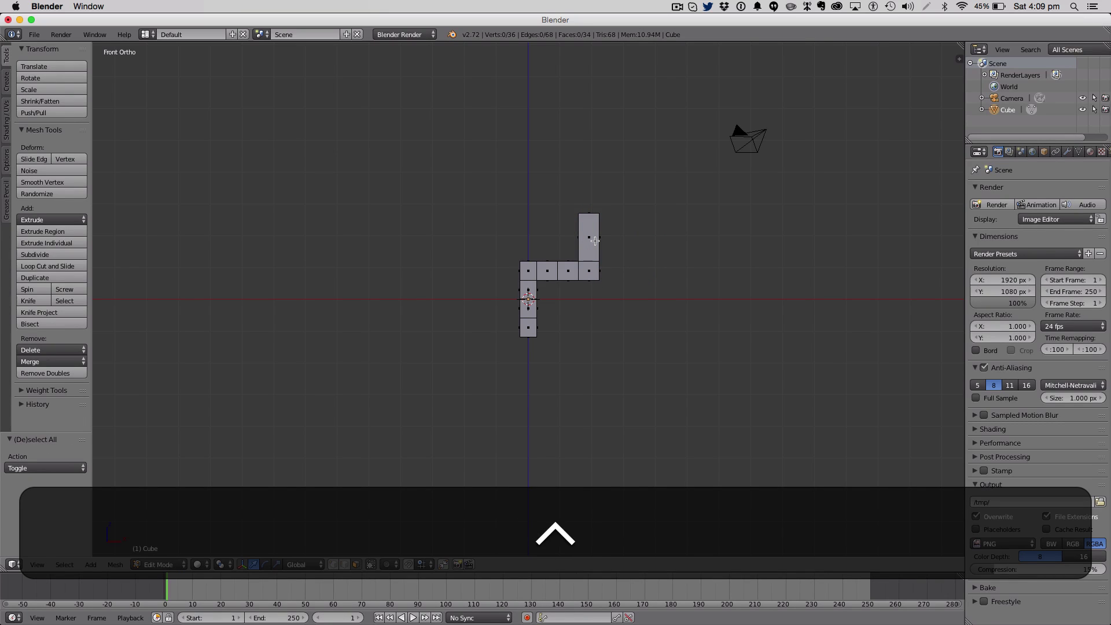
Split the upper column with two loop cuts, replacing the undone 12-cut and single-cut tries.
key("z")
key("ctrl+r")
type("1")
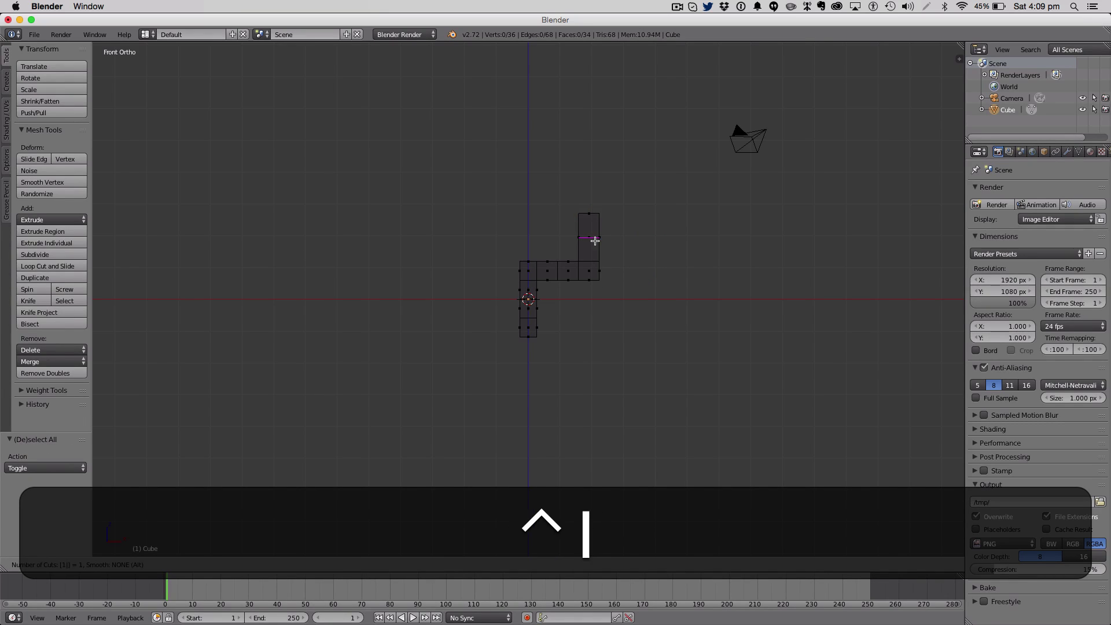
type("2")
left_click(595, 241)
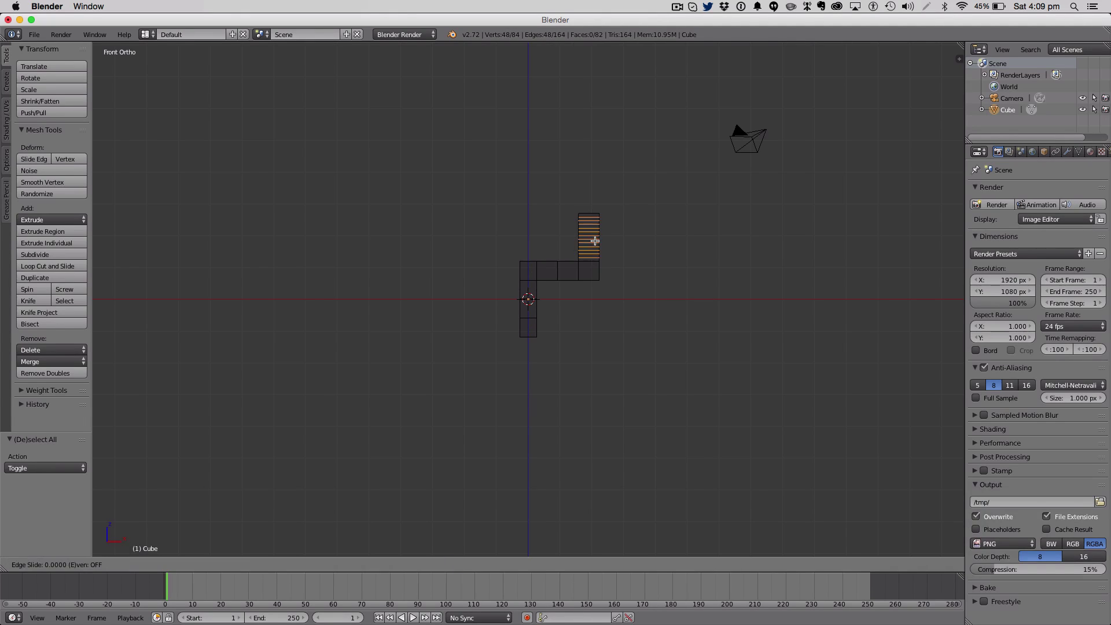
key("ctrl+z")
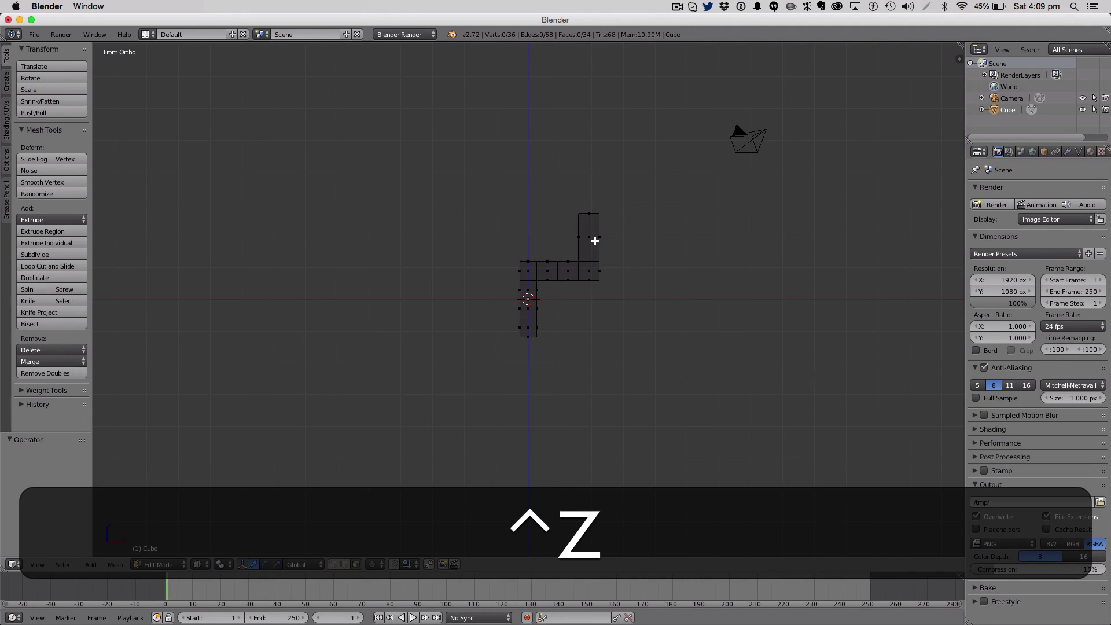
key("ctrl+r")
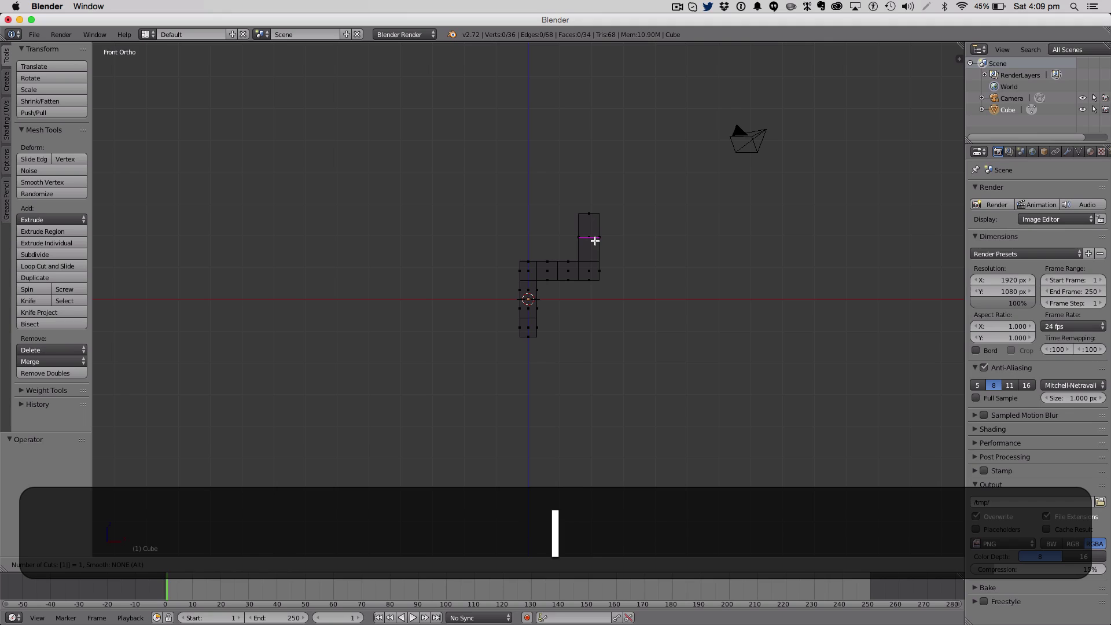
left_click(595, 241)
left_click(595, 240)
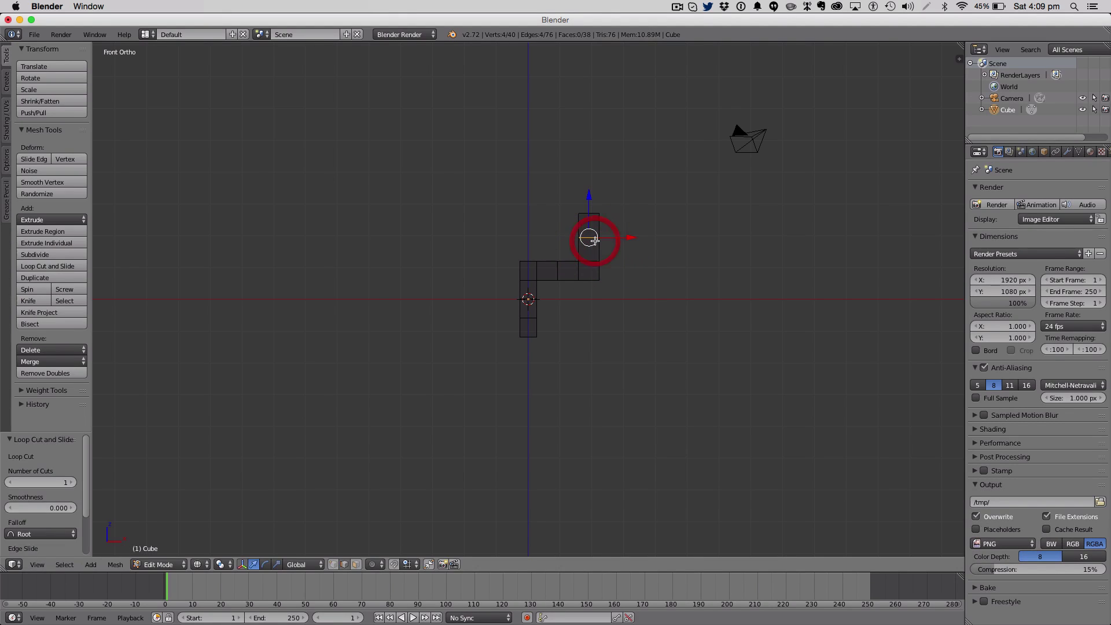
key("ctrl+z")
key("ctrl+r")
key("2")
left_click(595, 241)
key("a")
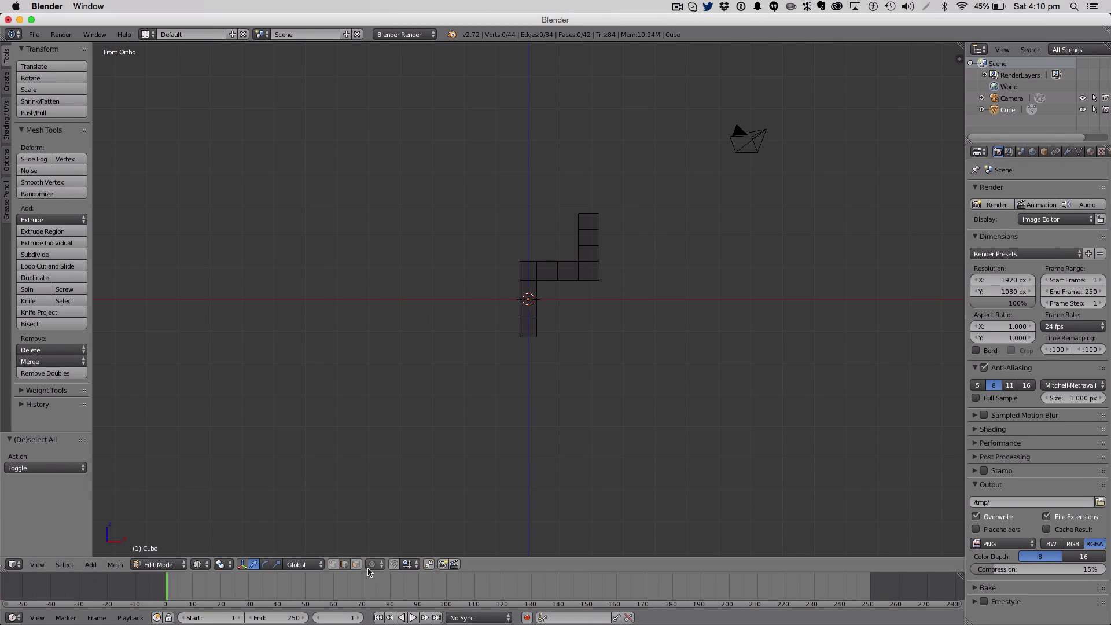
Extrude a side face of the column's top cube leftward into a new arm.
left_click(357, 564)
mouse_move(679, 293)
middle_mouse_down()
mouse_move(679, 325)
mouse_move(883, 307)
mouse_move(639, 297)
mouse_move(788, 355)
mouse_move(915, 313)
mouse_move(863, 317)
middle_mouse_up()
key("1")
key("z")
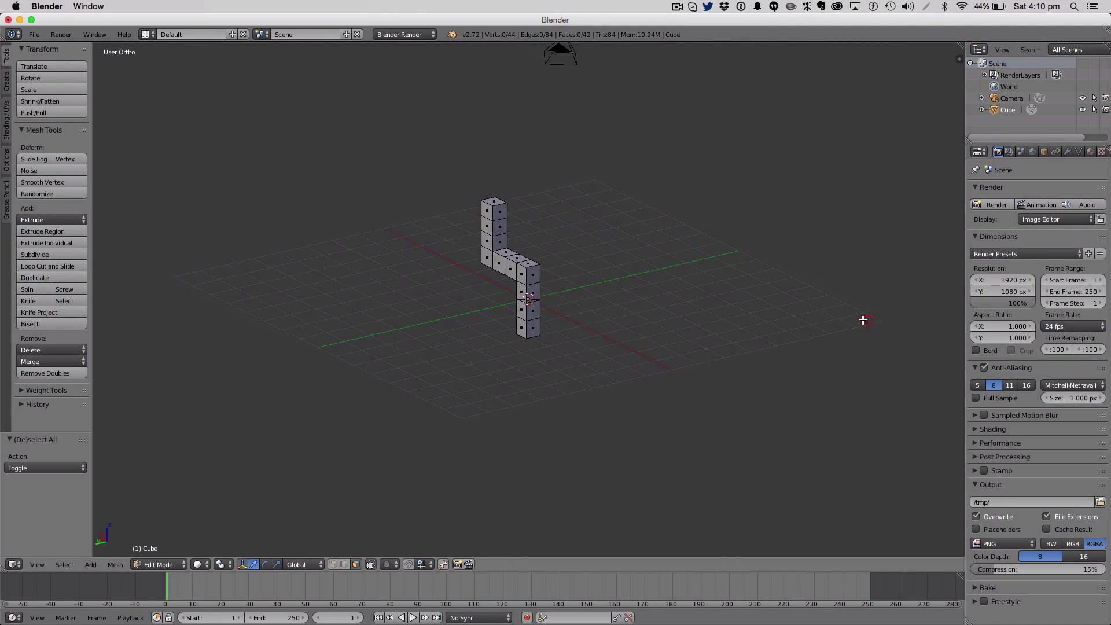
right_click(500, 224)
key("e")
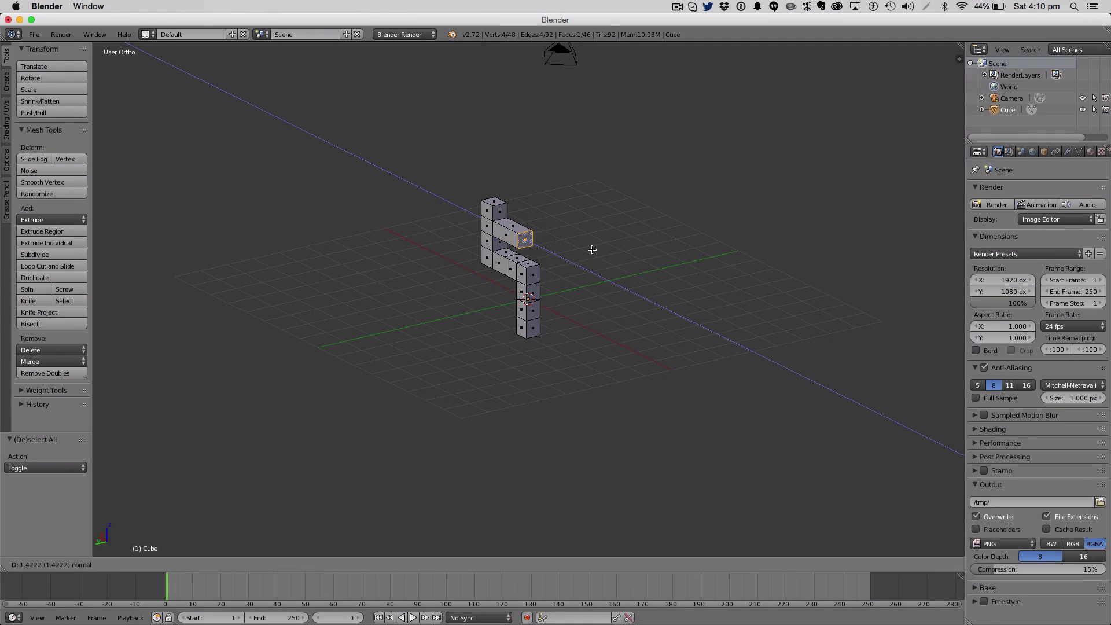
left_click(592, 249)
key("a")
Add three centred loop cuts across the new arm.
key("z")
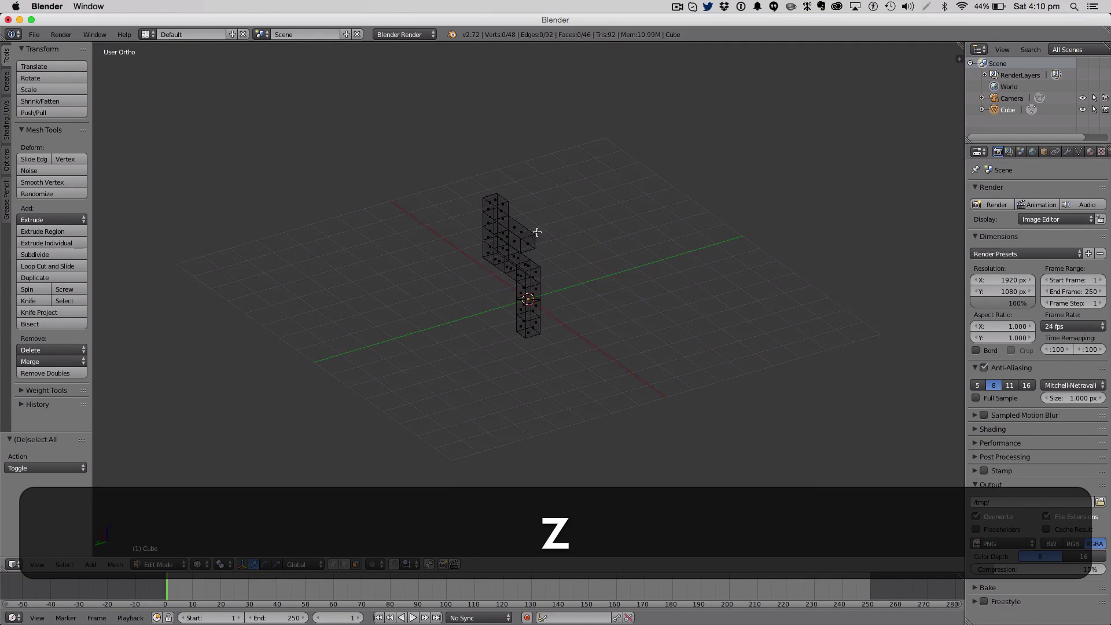
key("ctrl")
key("ctrl+r")
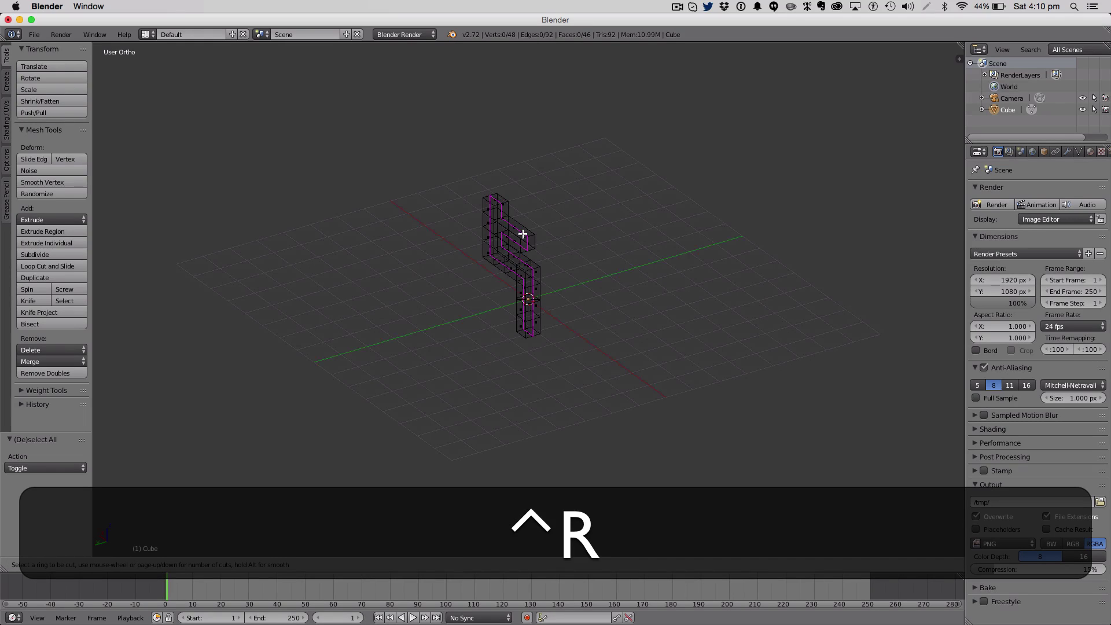
key("Escape")
mouse_move(528, 238)
middle_mouse_down()
mouse_move(570, 248)
mouse_move(514, 236)
middle_mouse_up()
key("1")
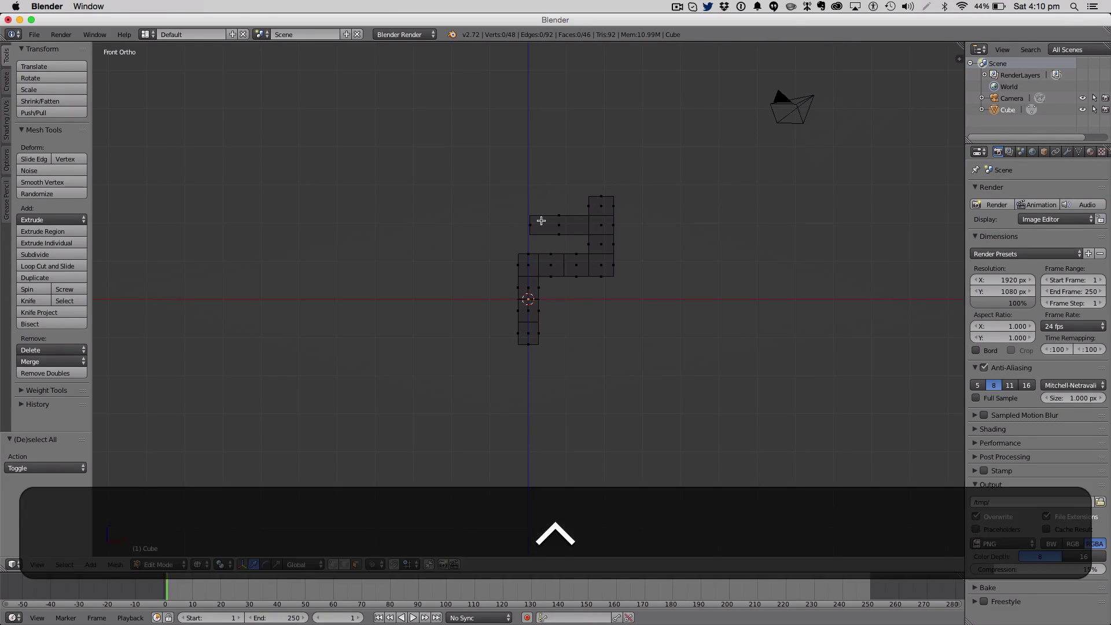
key("ctrl+r")
key("3")
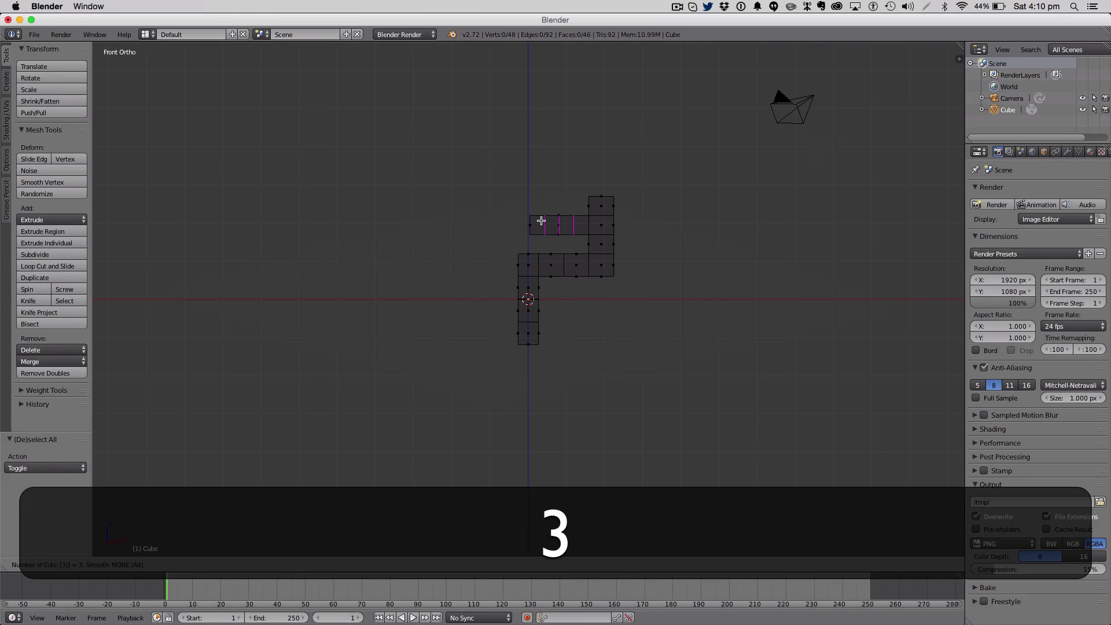
left_click(541, 221)
right_click(541, 221)
key("a")
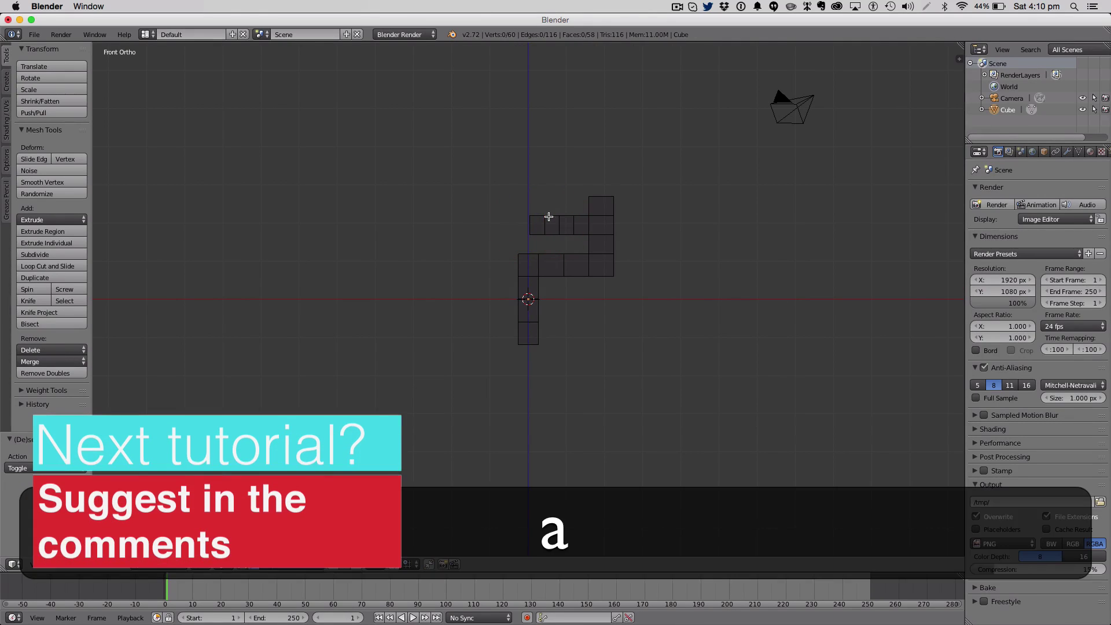
Undo the three cuts and use two centred loop cuts on the arm instead.
key("ctrl+z")
key("ctrl+z")
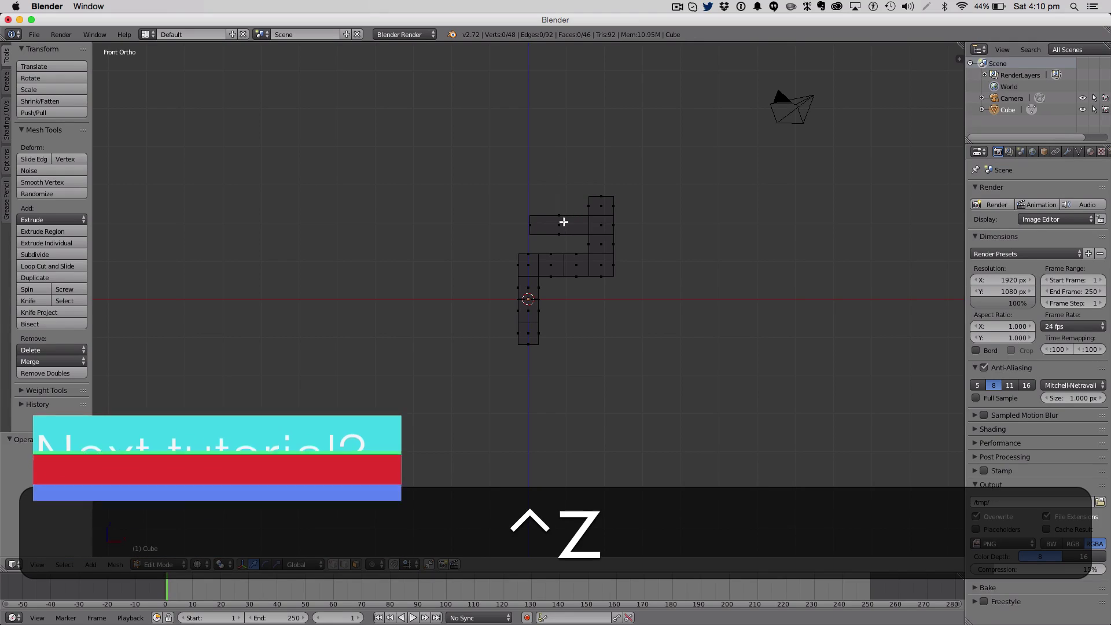
key("ctrl+r")
key("2")
left_click(561, 221)
right_click(561, 221)
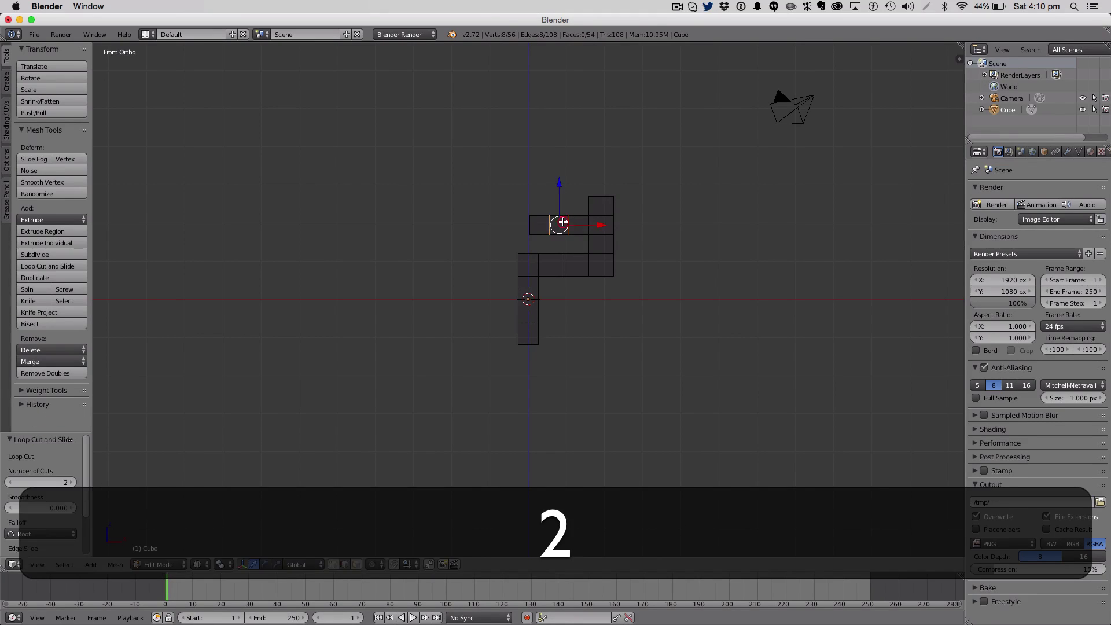
key("a")
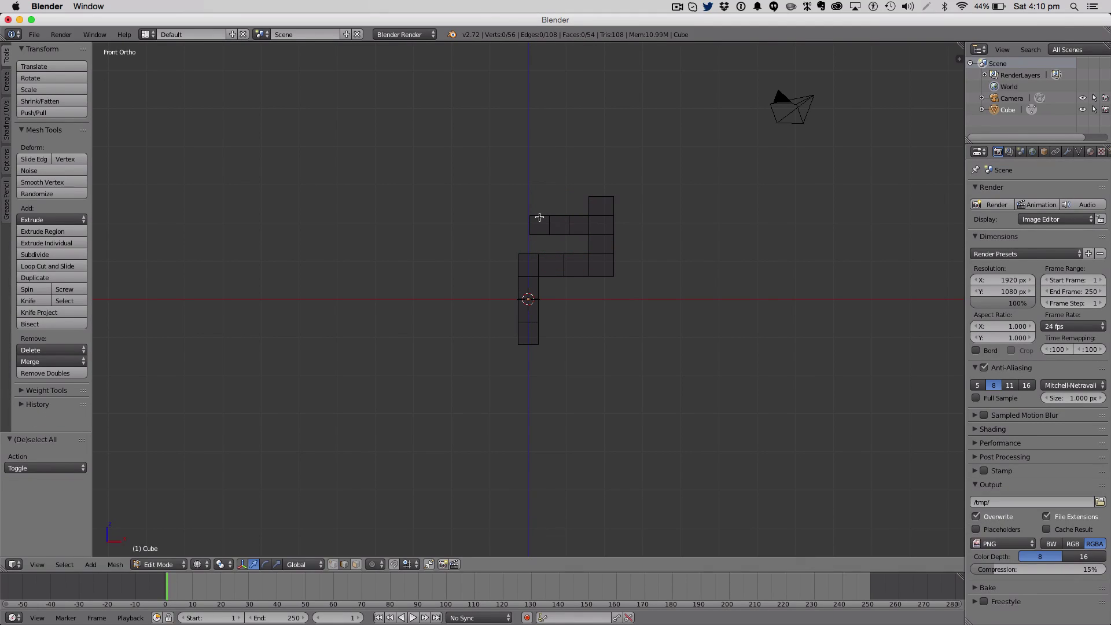
Inspect the mesh from the top and an angled perspective in solid shading.
key("KP_7")
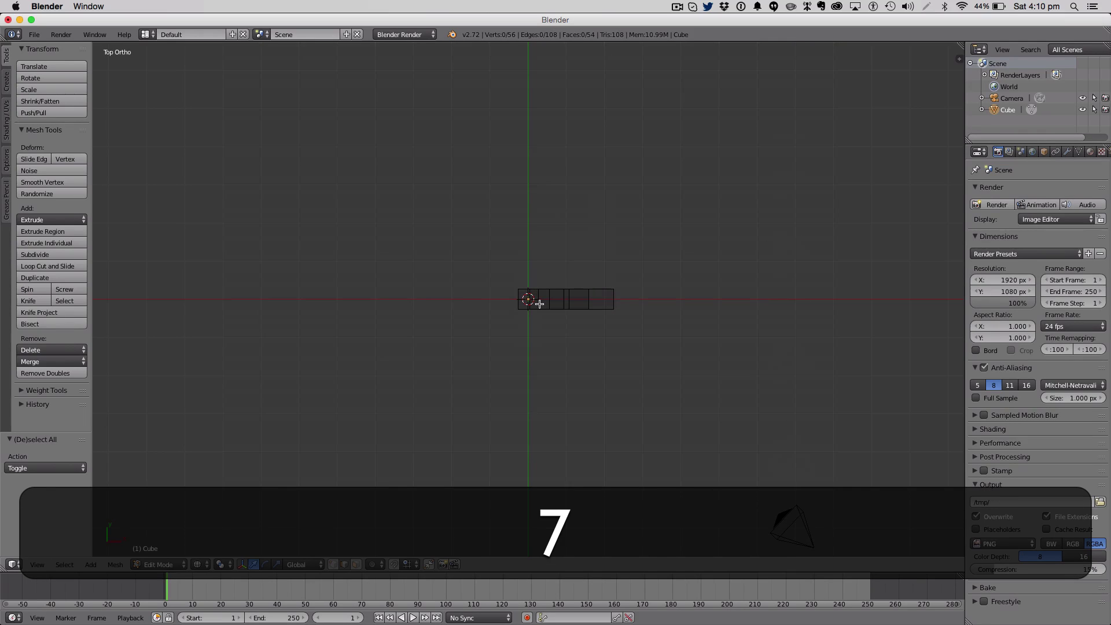
key("z")
key("z")
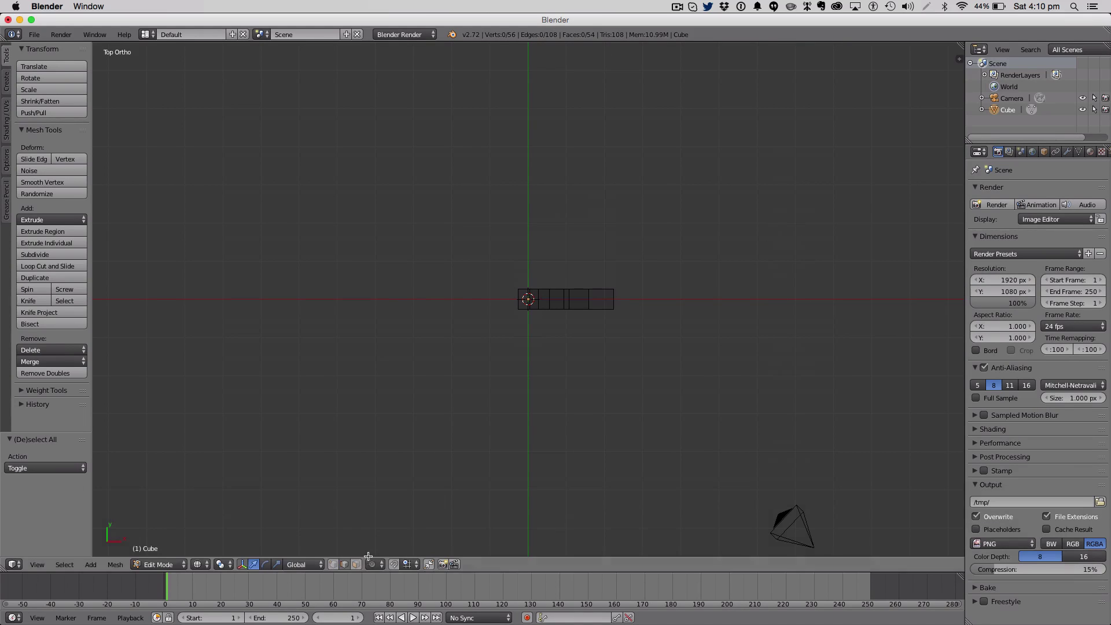
mouse_move(538, 332)
middle_mouse_down()
mouse_move(676, 282)
mouse_move(721, 203)
mouse_move(775, 156)
mouse_move(704, 200)
mouse_move(585, 224)
mouse_move(627, 189)
mouse_move(708, 156)
mouse_move(669, 230)
mouse_move(687, 260)
middle_mouse_up()
key("z")
Extrude the top face at the arm's end upward by one cube.
right_click(528, 225)
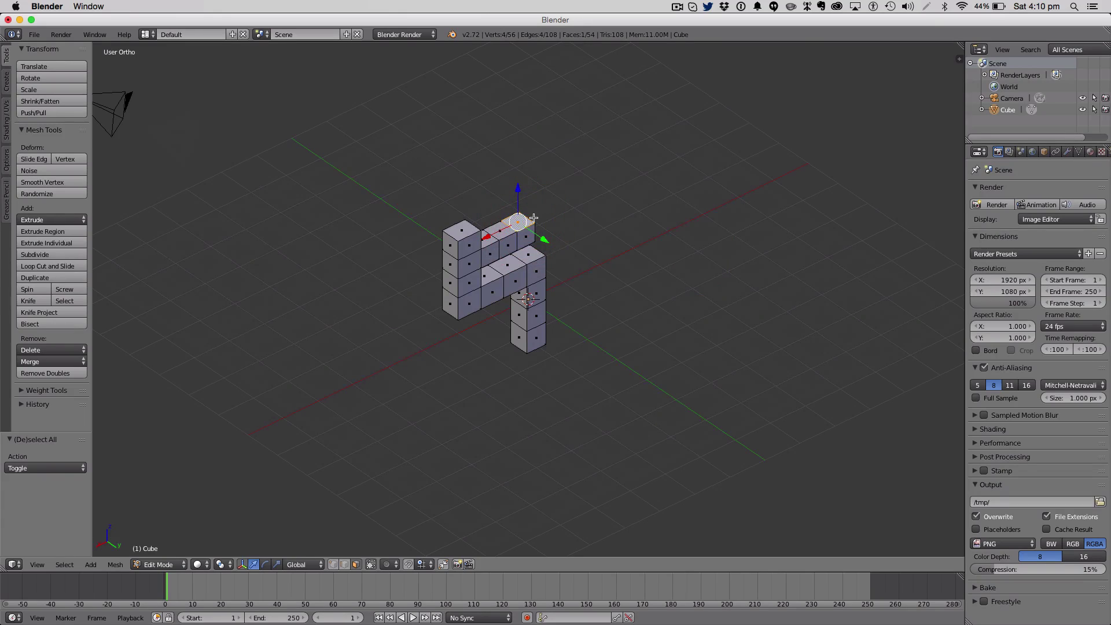
key("1")
key("e")
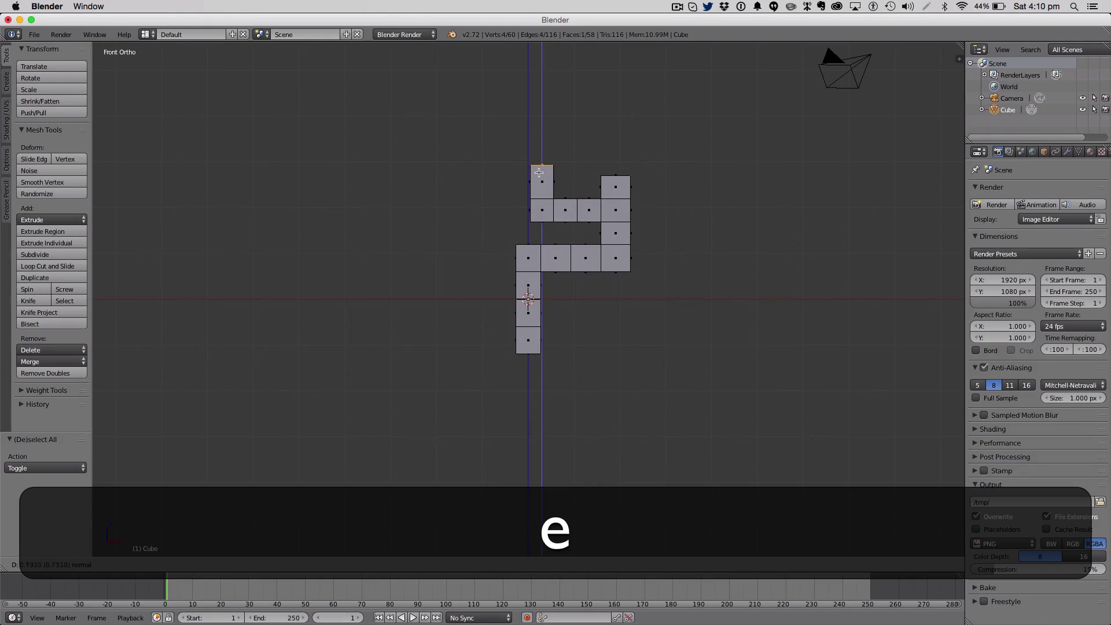
left_click(538, 164)
key("a")
middle_click_drag(650, 179, 679, 210)
Extrude a side face outward as a third branch and split it with three loop cuts.
right_click(528, 262)
key("e")
left_click(625, 322)
key("z")
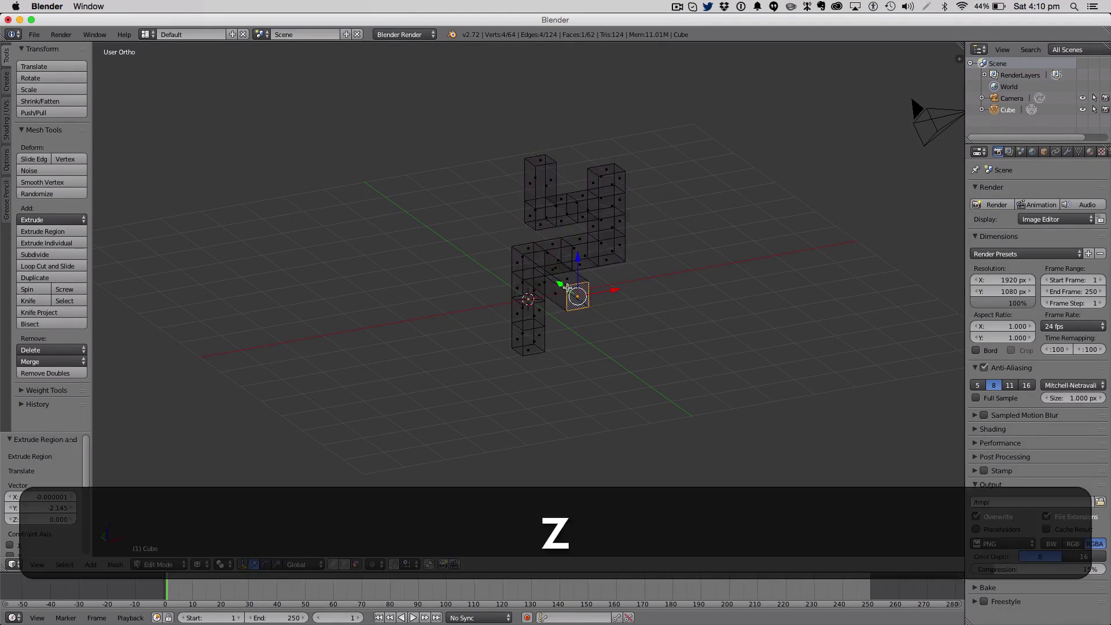
key("a")
key("3")
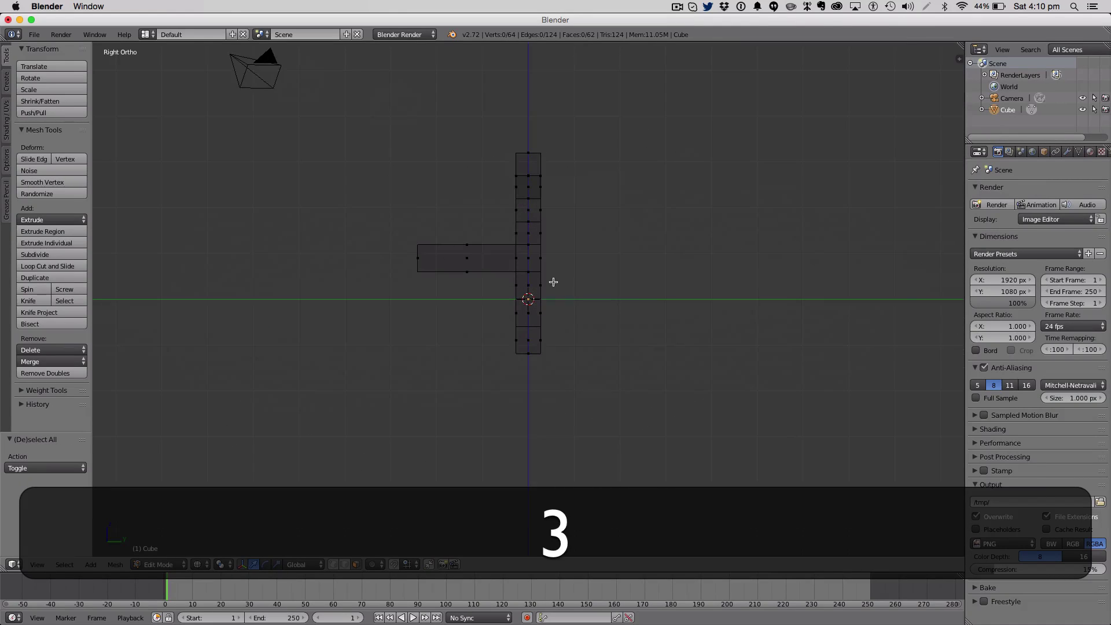
key("ctrl+3")
key("ctrl+r")
key("3")
left_click(436, 243)
left_click(437, 243)
key("a")
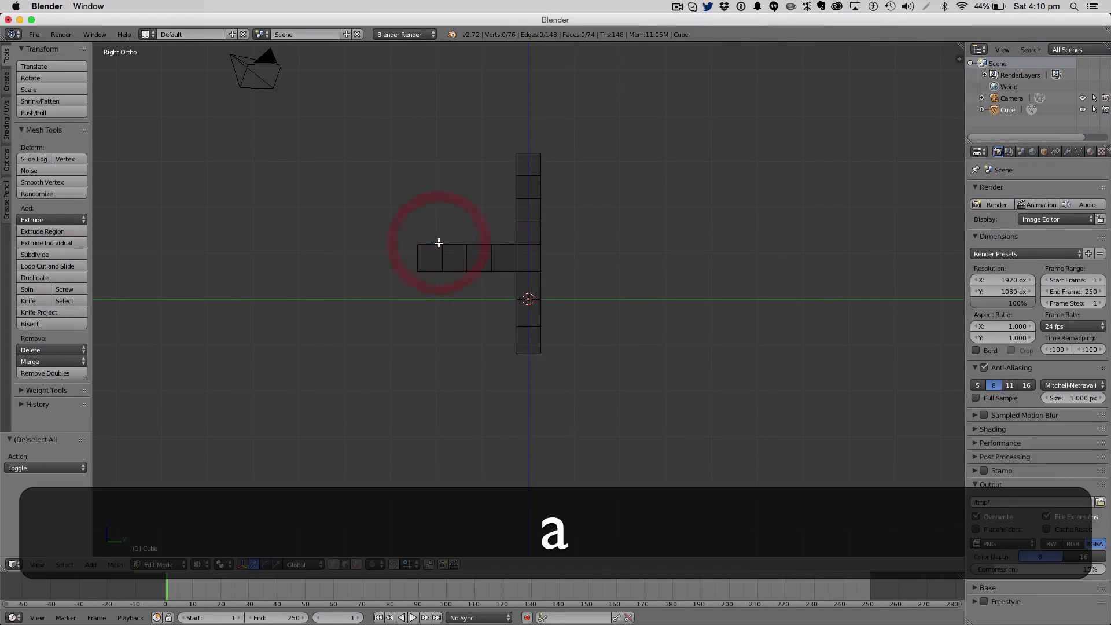
left_click(357, 564)
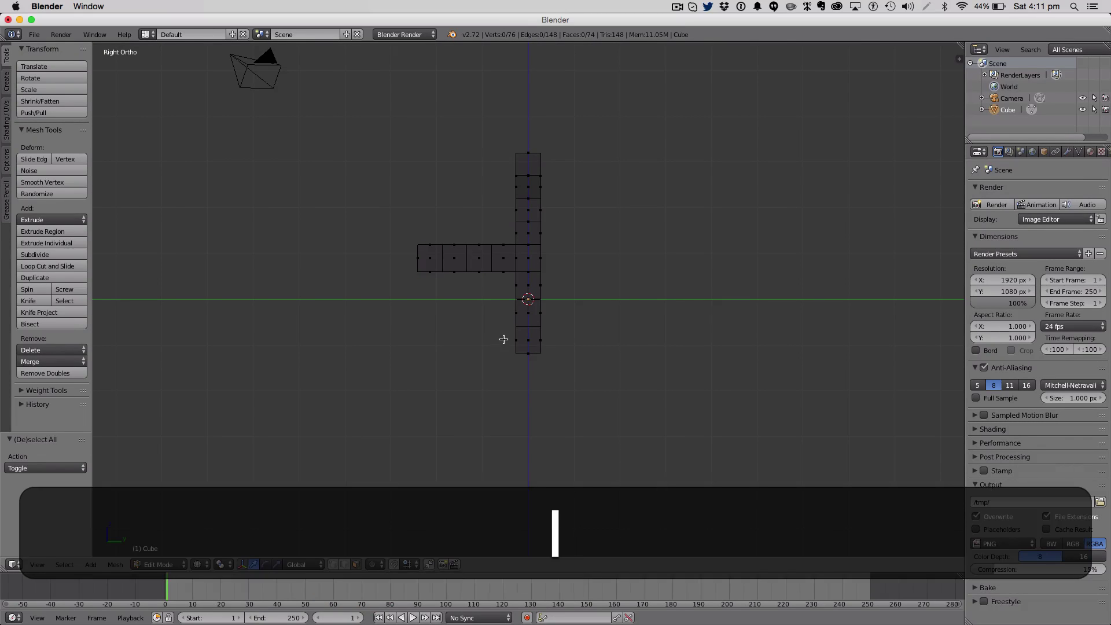
Extrude the third branch's end face upward into a tall column.
middle_click_drag(503, 339, 526, 368)
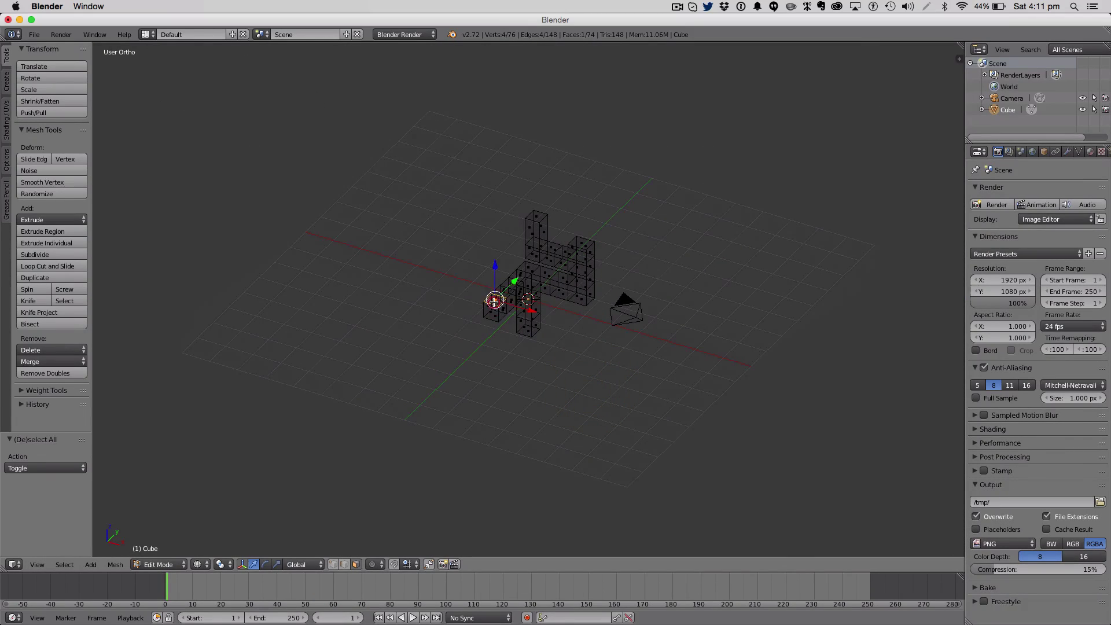
key("z")
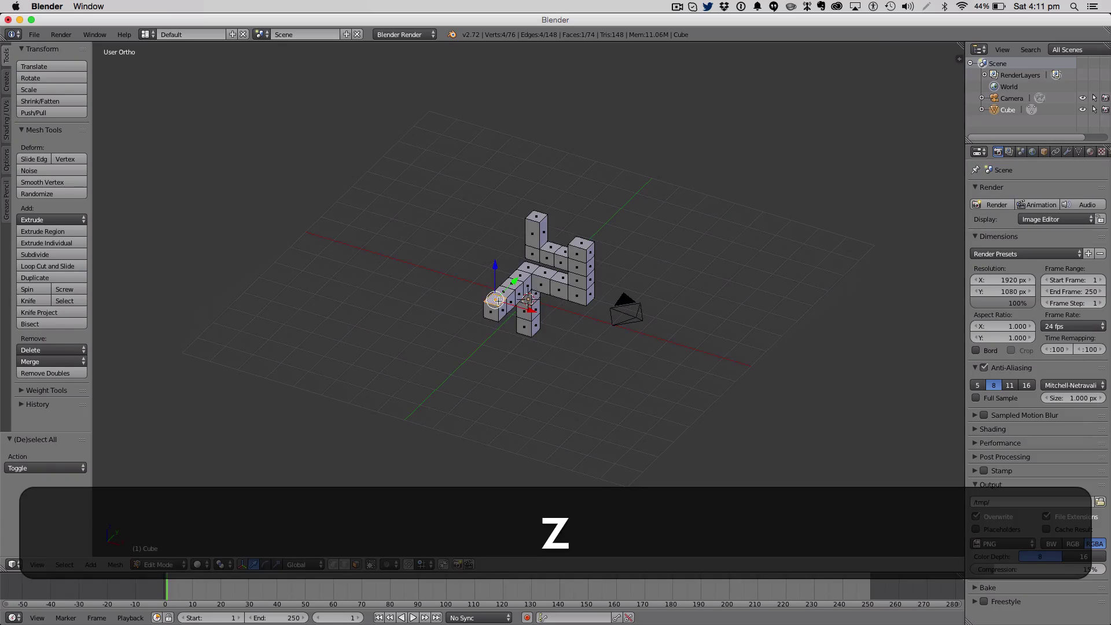
middle_click_drag(597, 291, 566, 271)
key("e")
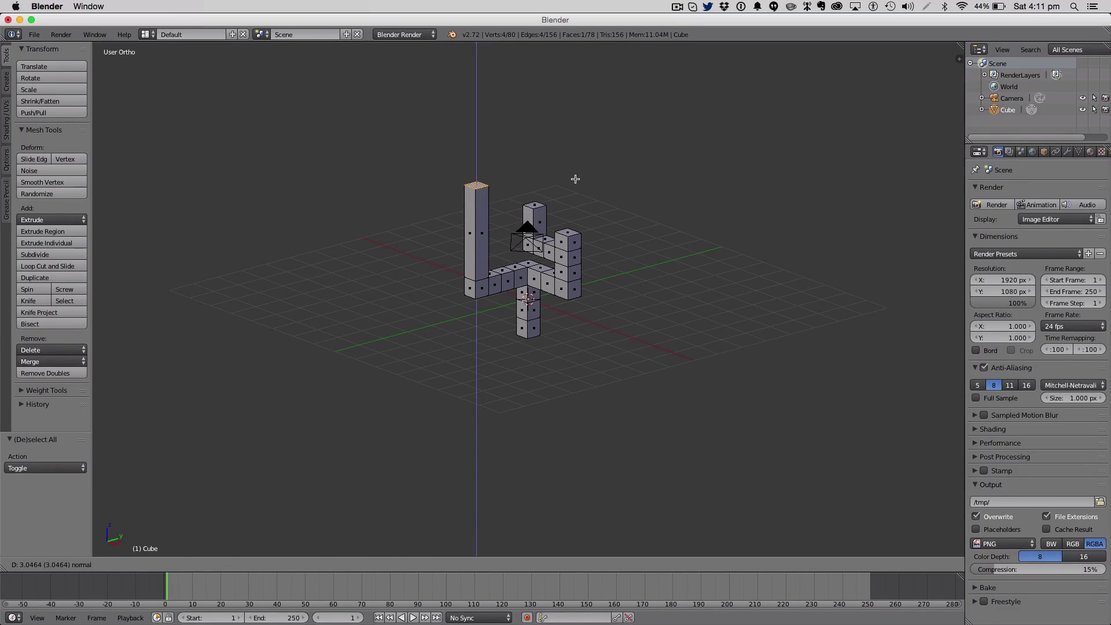
left_click(575, 179)
key("a")
mouse_move(633, 296)
middle_mouse_down()
mouse_move(554, 246)
mouse_move(484, 242)
middle_mouse_up()
key("ctrl+z")
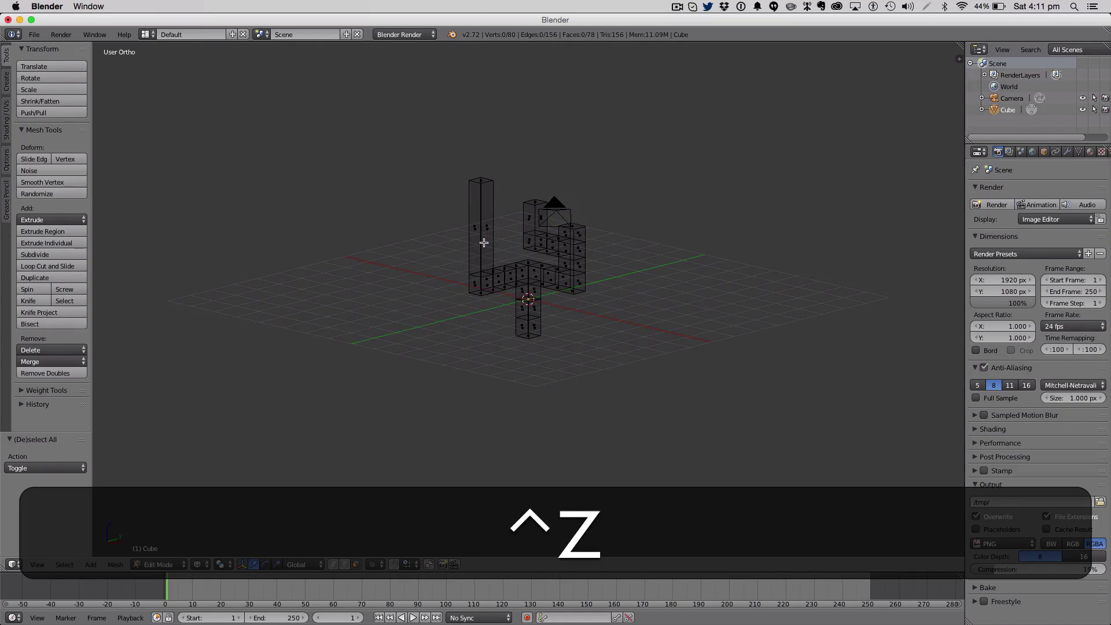
key("KP_1")
key("KP_3")
Divide the tall column with four loop cuts.
key("ctrl+r")
key("ctrl+4")
left_click(461, 202)
Extrude one more cube block from the top face of the tall column.
right_click(461, 202)
key("a")
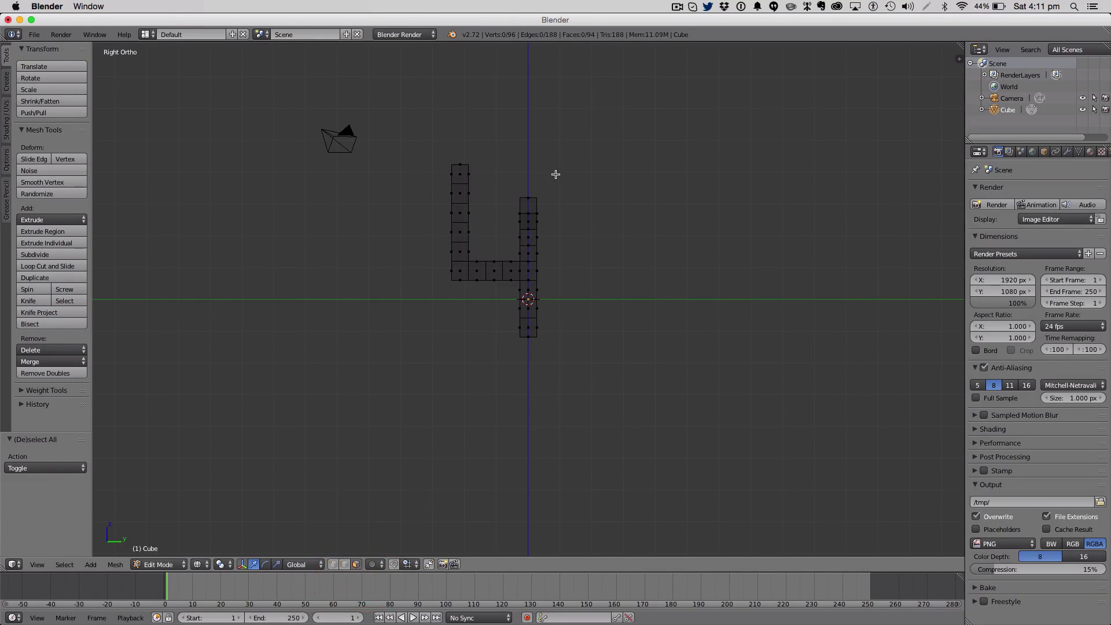
mouse_move(555, 174)
middle_mouse_down()
mouse_move(515, 208)
mouse_move(546, 218)
mouse_move(519, 156)
mouse_move(493, 131)
mouse_move(552, 119)
middle_mouse_up()
key("1")
key("z")
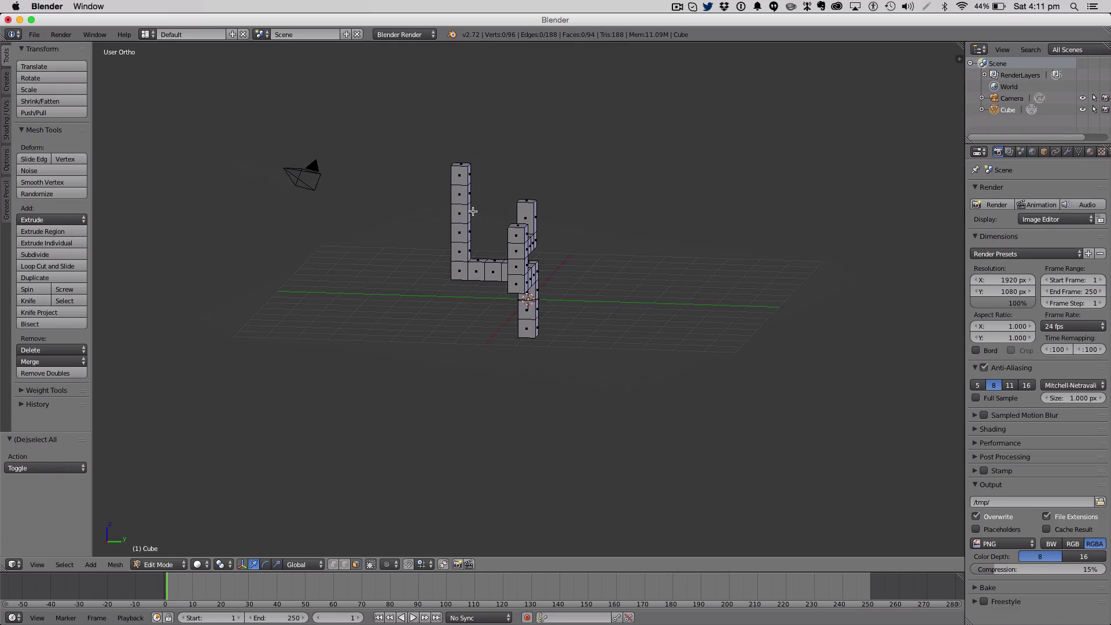
middle_click_drag(471, 214, 639, 255)
key("e")
left_click(541, 216)
Shift the new block back about -0.58 along the Y axis.
key("a")
key("ctrl+z")
left_click_drag(556, 271, 561, 273)
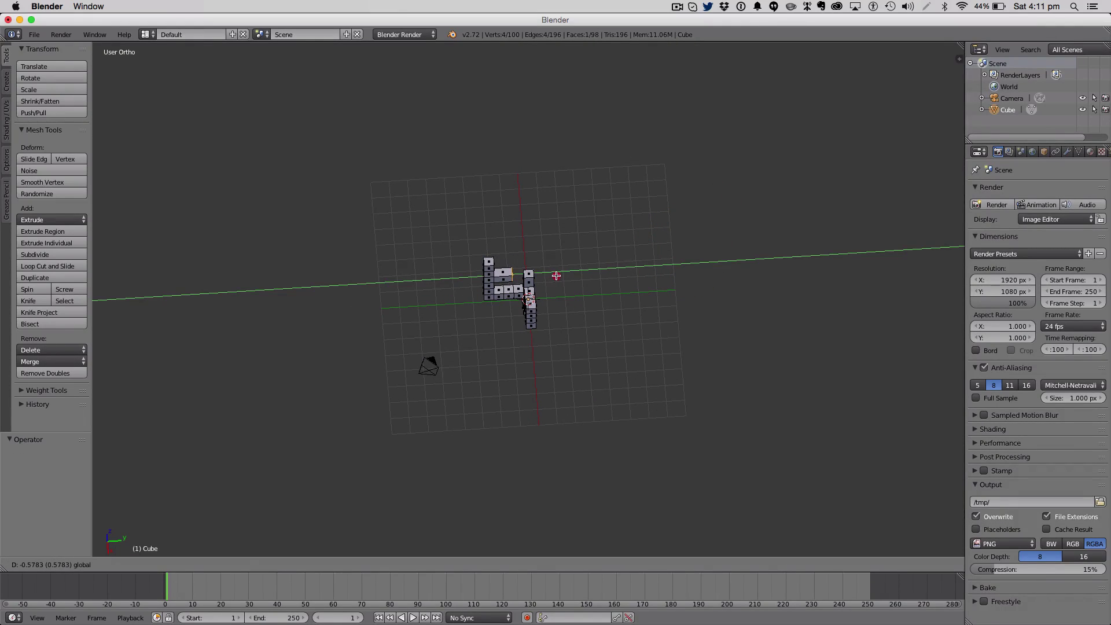
left_click_drag(556, 276, 556, 276)
In Right view, loop-cut the long branch block into two cube-sized sections.
key("a")
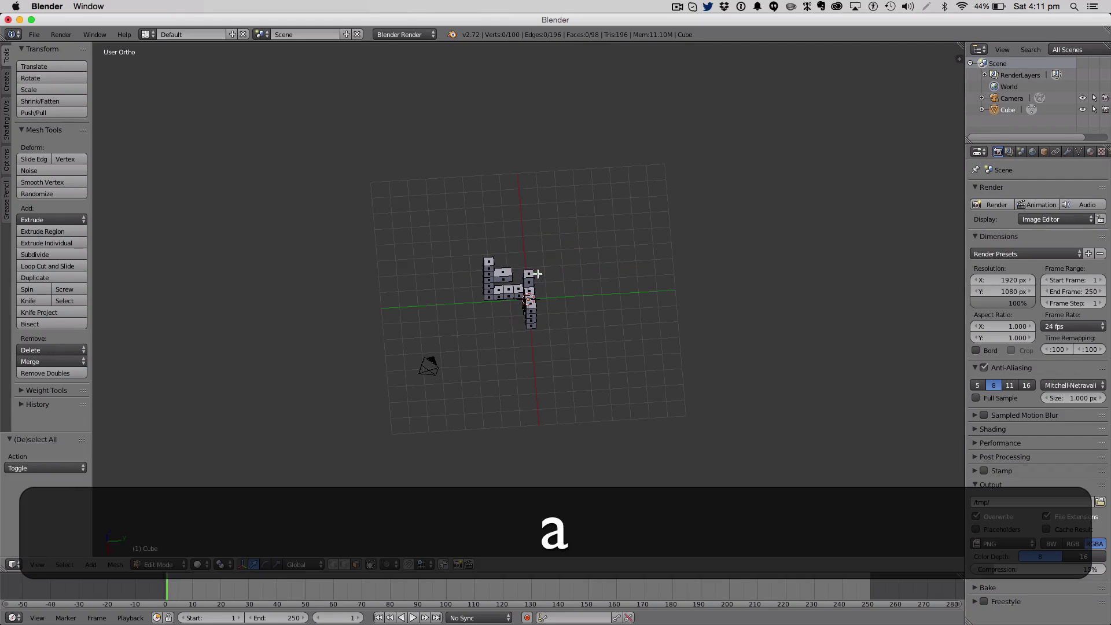
key("KP_1")
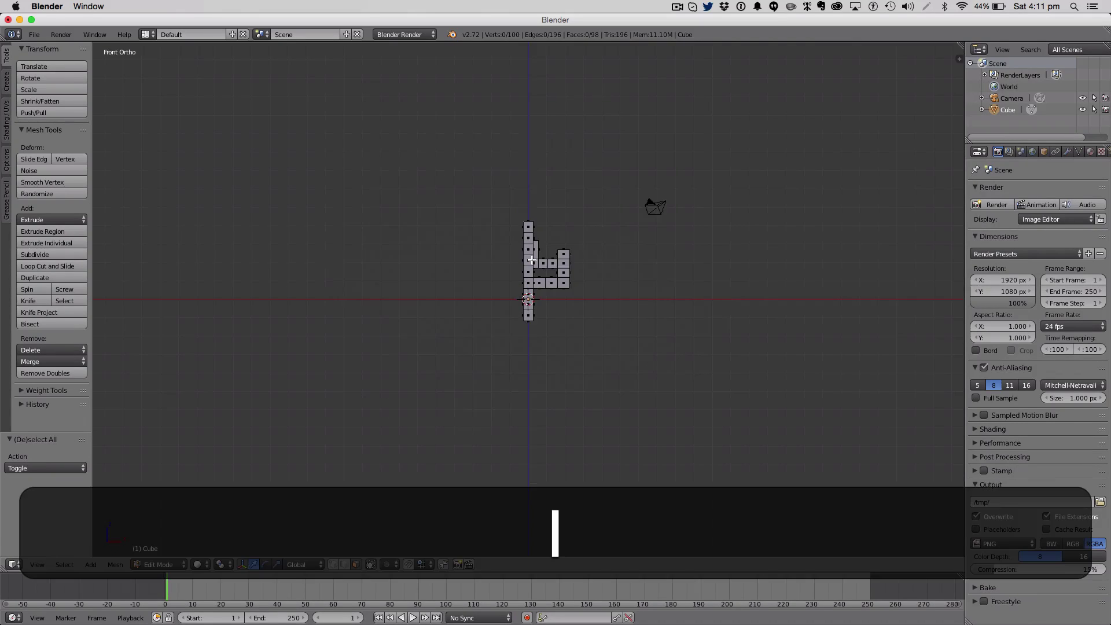
key("KP_7")
key("z")
mouse_move(555, 258)
middle_mouse_down()
mouse_move(465, 227)
mouse_move(449, 193)
middle_mouse_up()
key("KP_3")
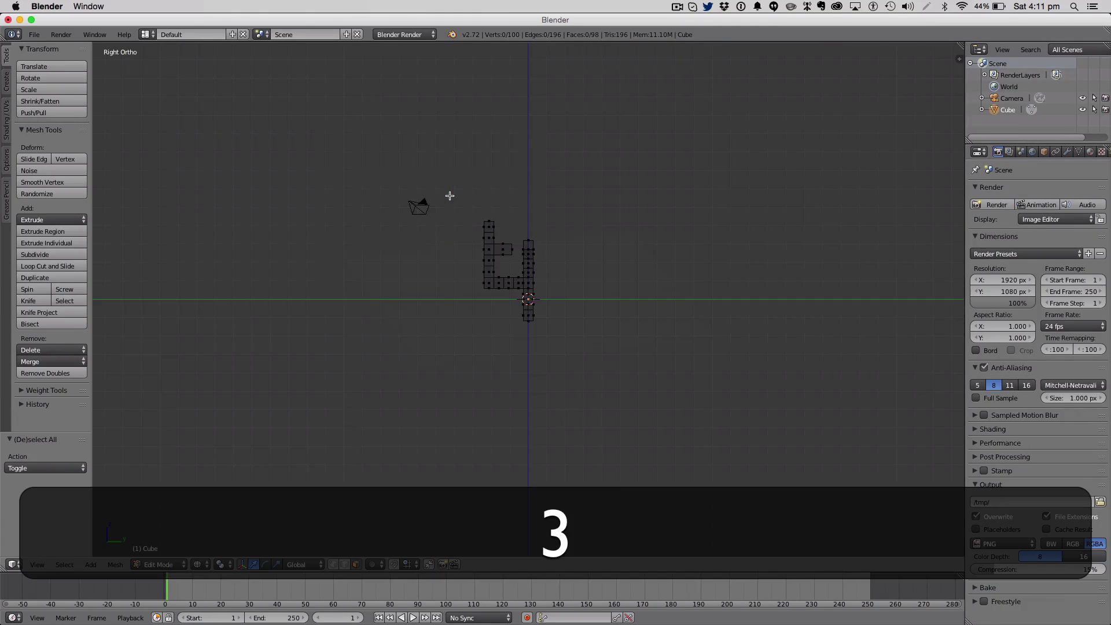
key("ctrl+r")
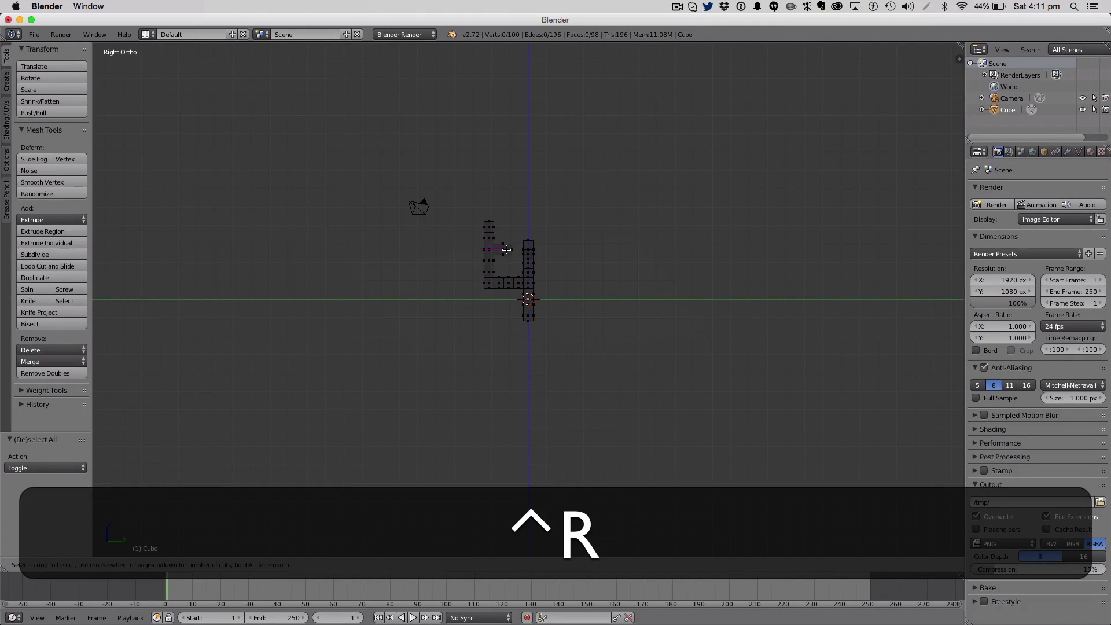
left_click(503, 243)
left_click(504, 246)
key("a")
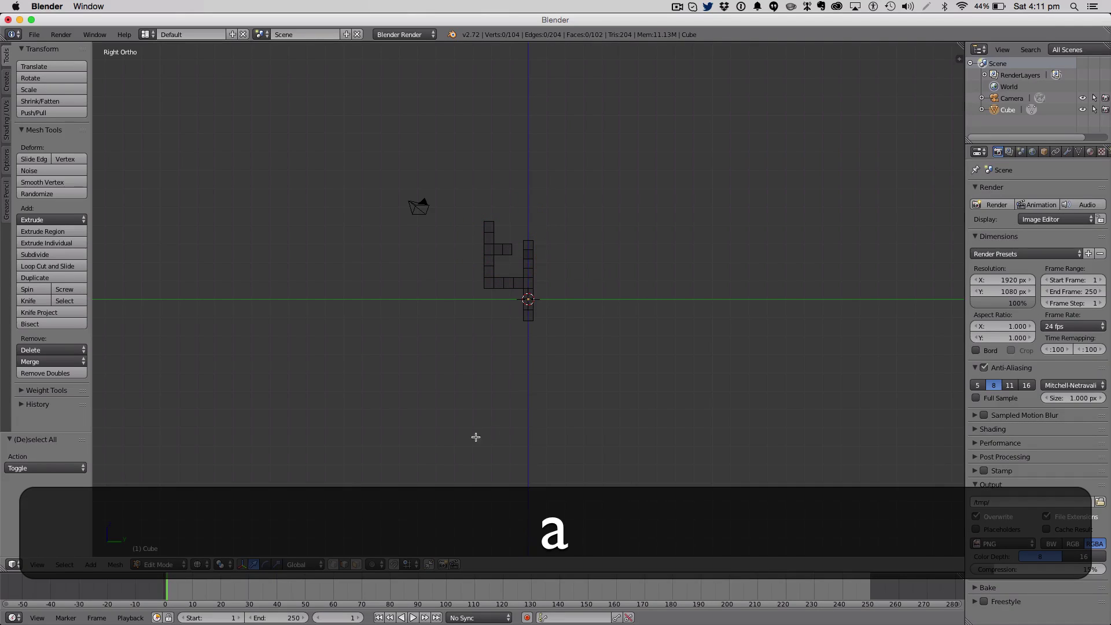
Switch to face select mode and solid shading, then view the cubes in 3D.
left_click(354, 564)
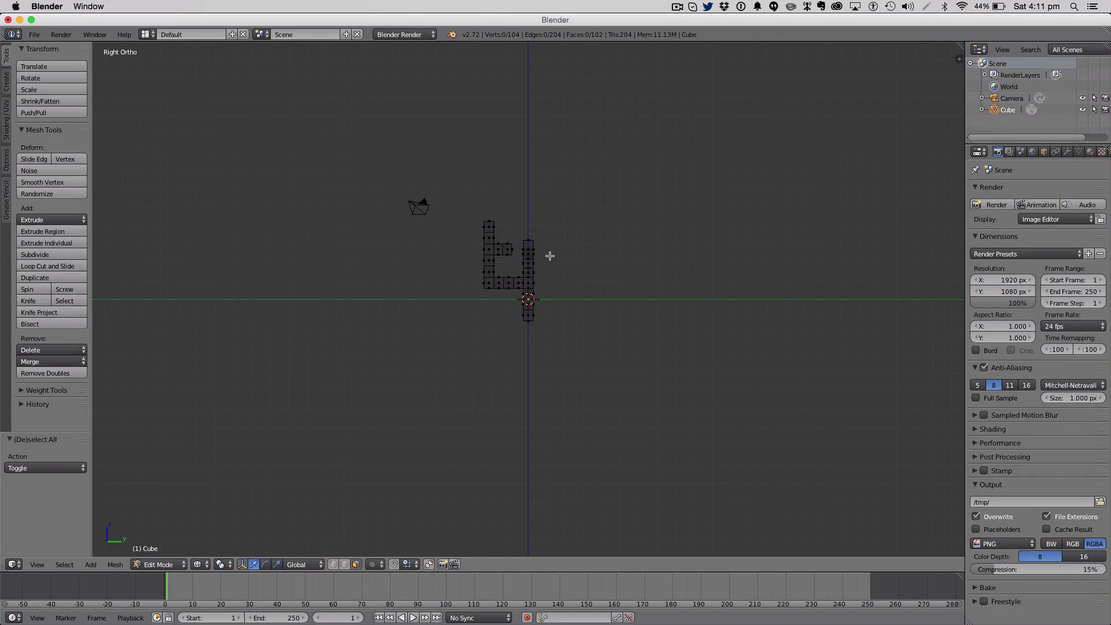
key("KP_1")
key("z")
key("KP_7")
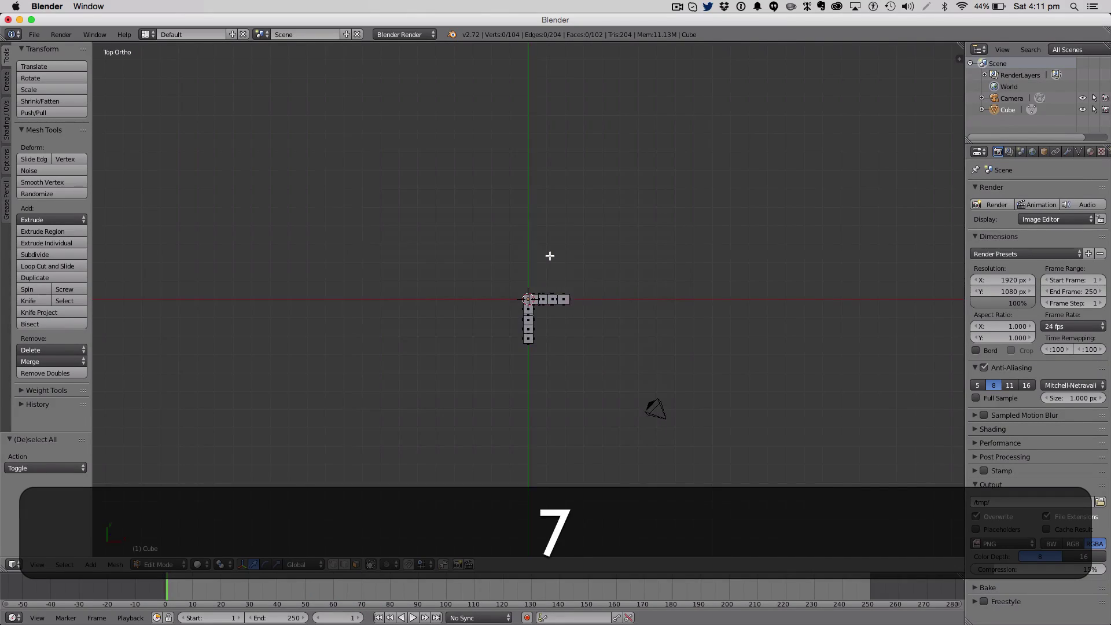
middle_click_drag(521, 278, 729, 169)
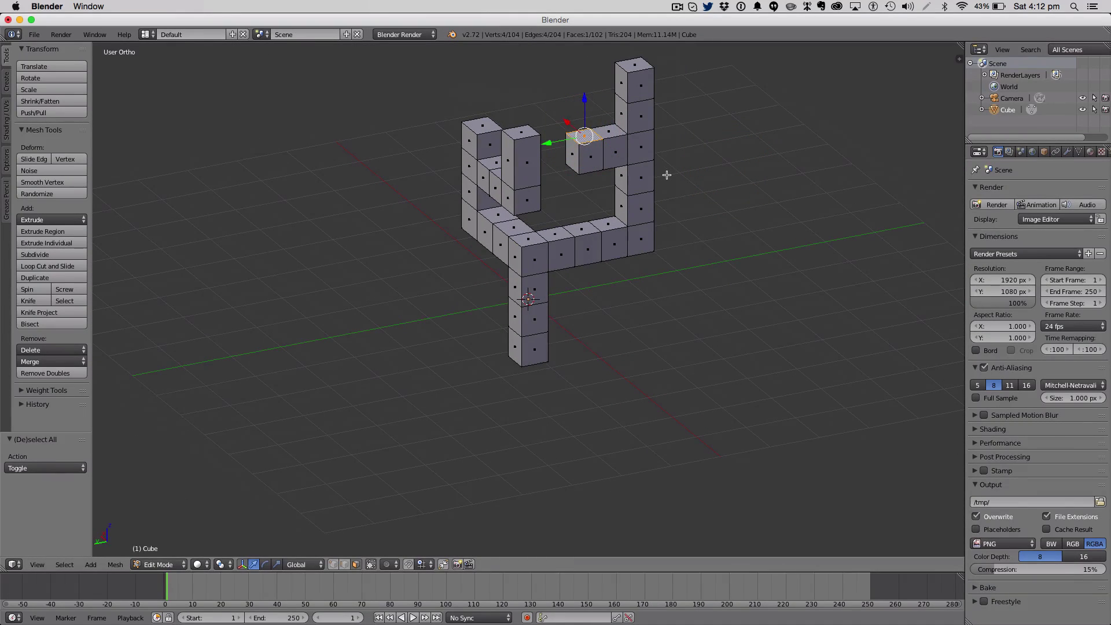
Extrude the short top branch's face upward by one more cube.
key("e")
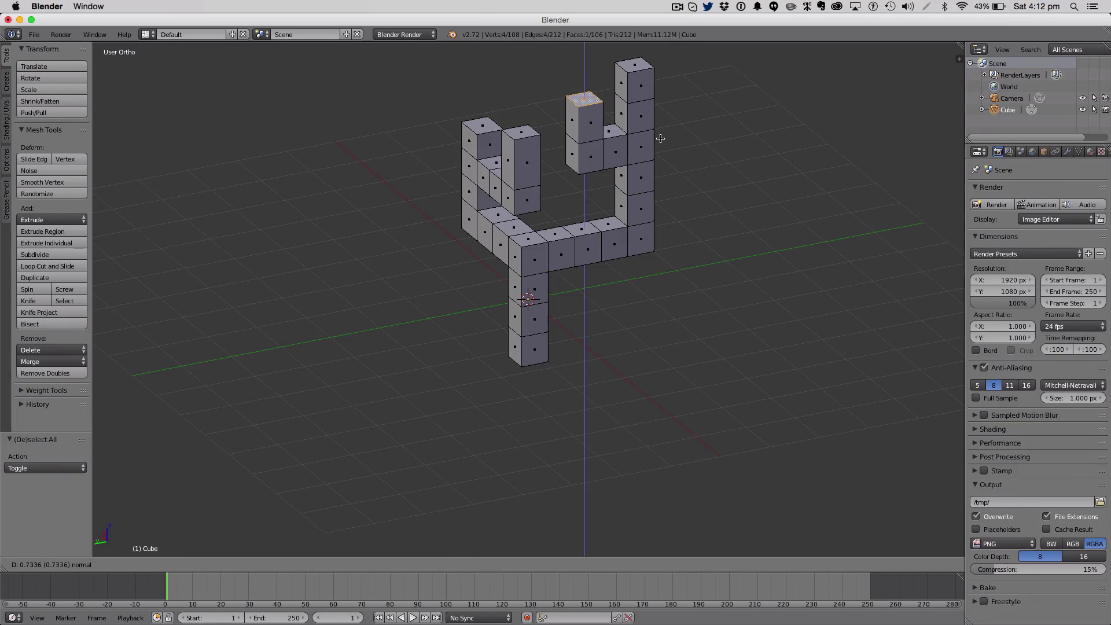
left_click(660, 138)
key("a")
Extrude a trunk side face outward into a long new branch.
key("e")
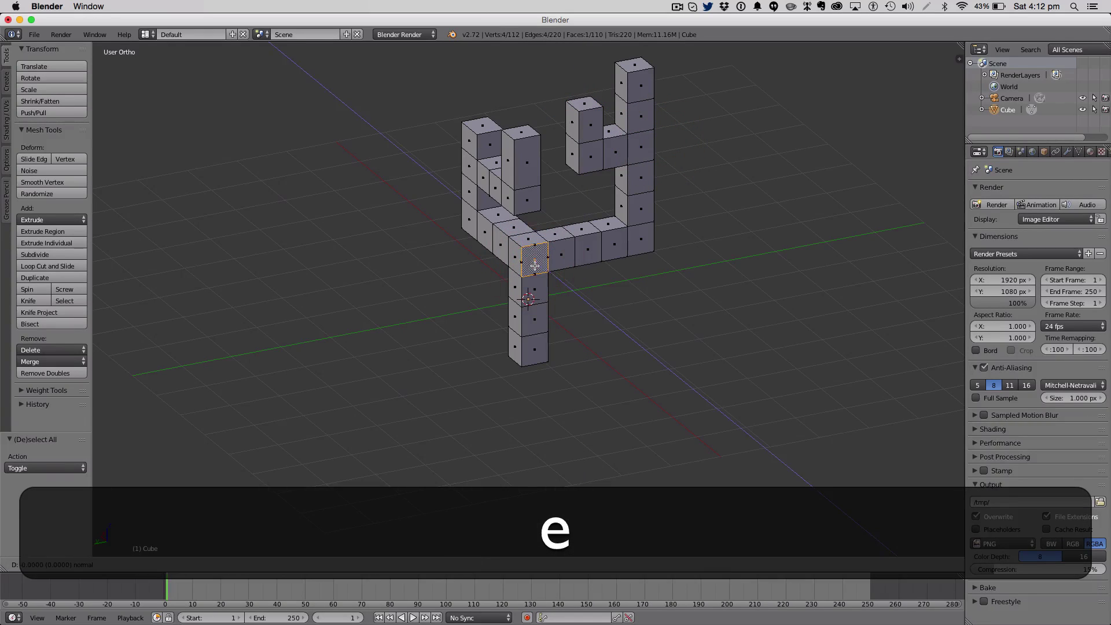
left_click(547, 299)
key("ctrl+z")
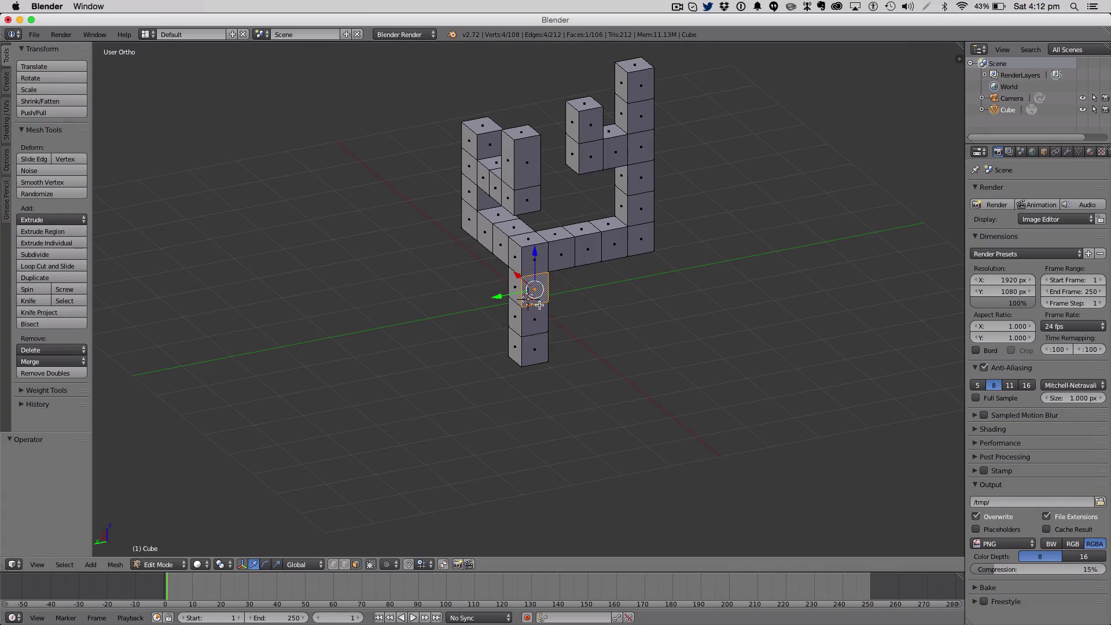
key("e")
left_click(577, 348)
key("a")
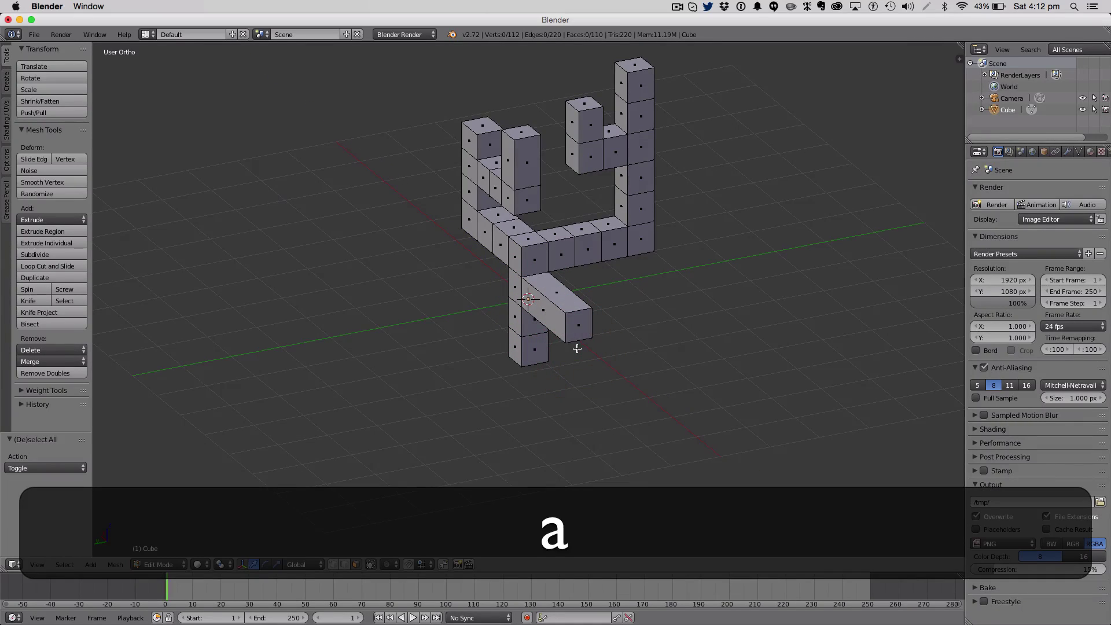
key("KP_3")
Split the left branch into four cubes with a 3-cut loop cut.
key("KP_1")
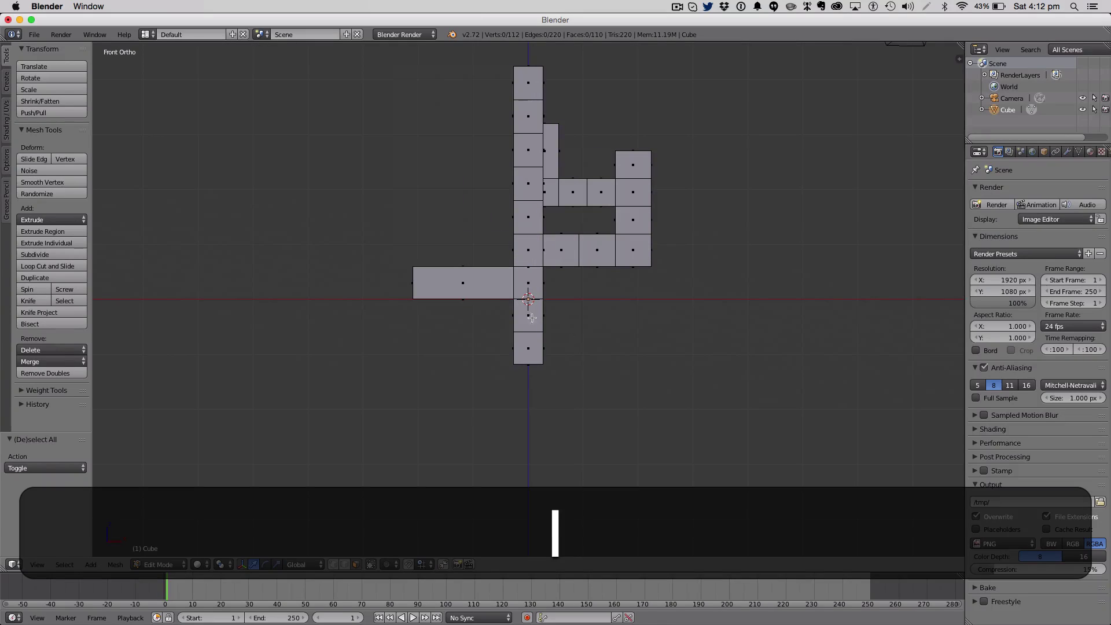
key("ctrl+z")
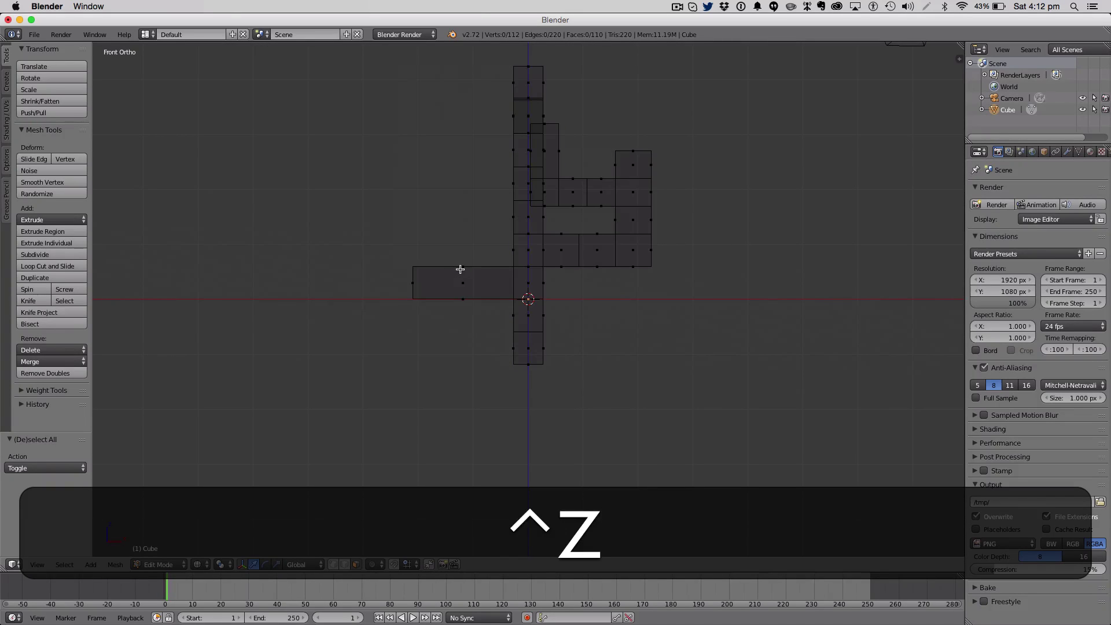
key("ctrl+r")
key("3")
left_click(460, 269)
key("a")
key("KP_3")
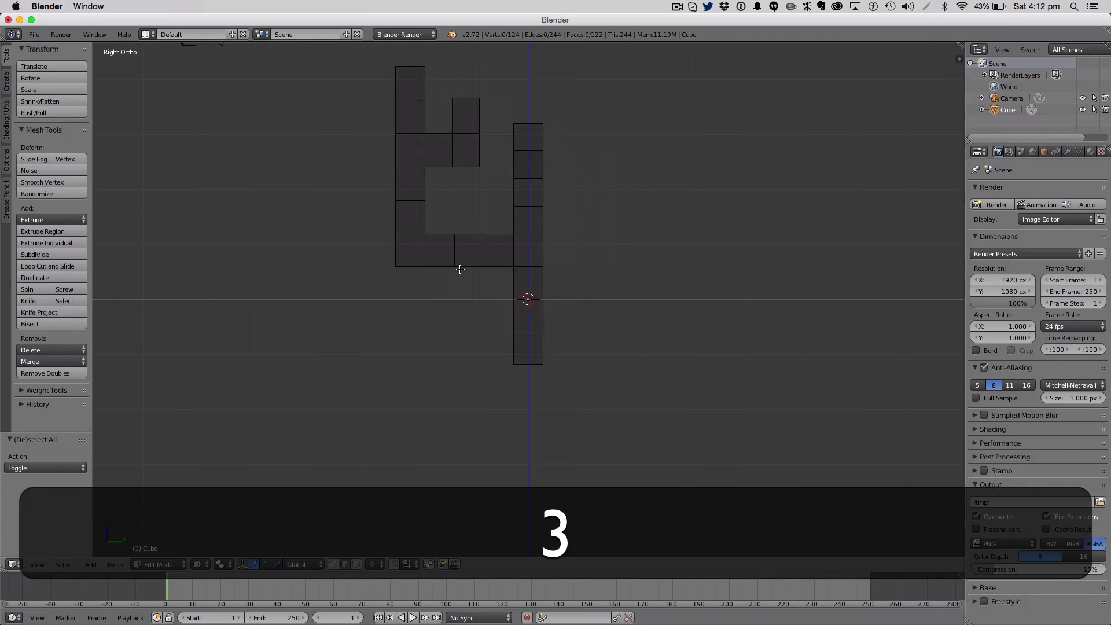
key("KP_1")
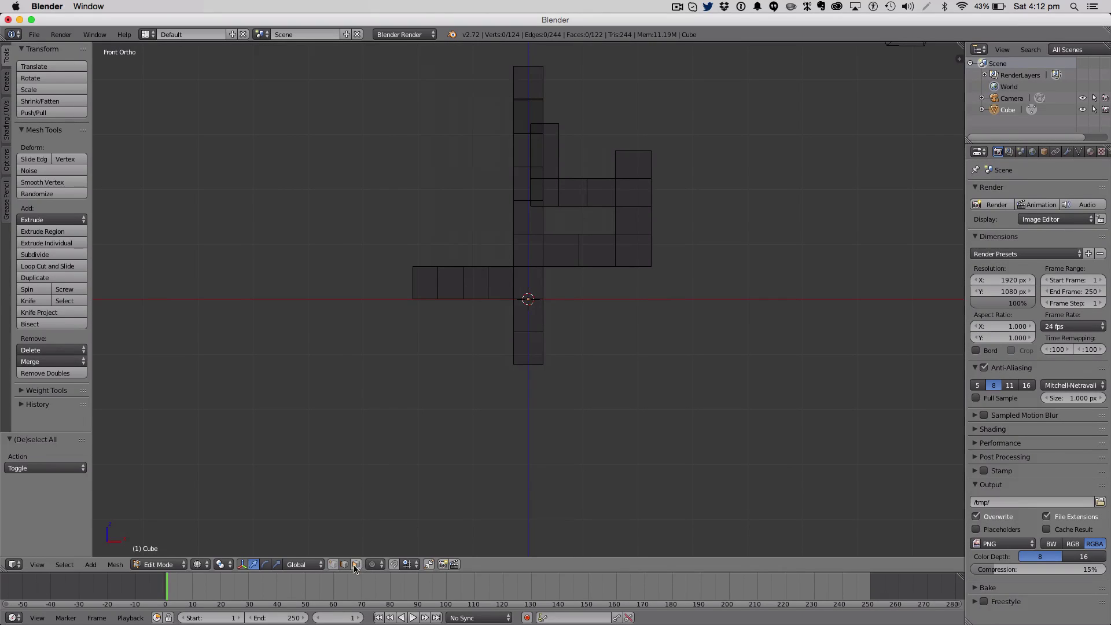
Extrude the left branch tip upward into an upright twig.
left_click(355, 564)
middle_click_drag(437, 401, 440, 338)
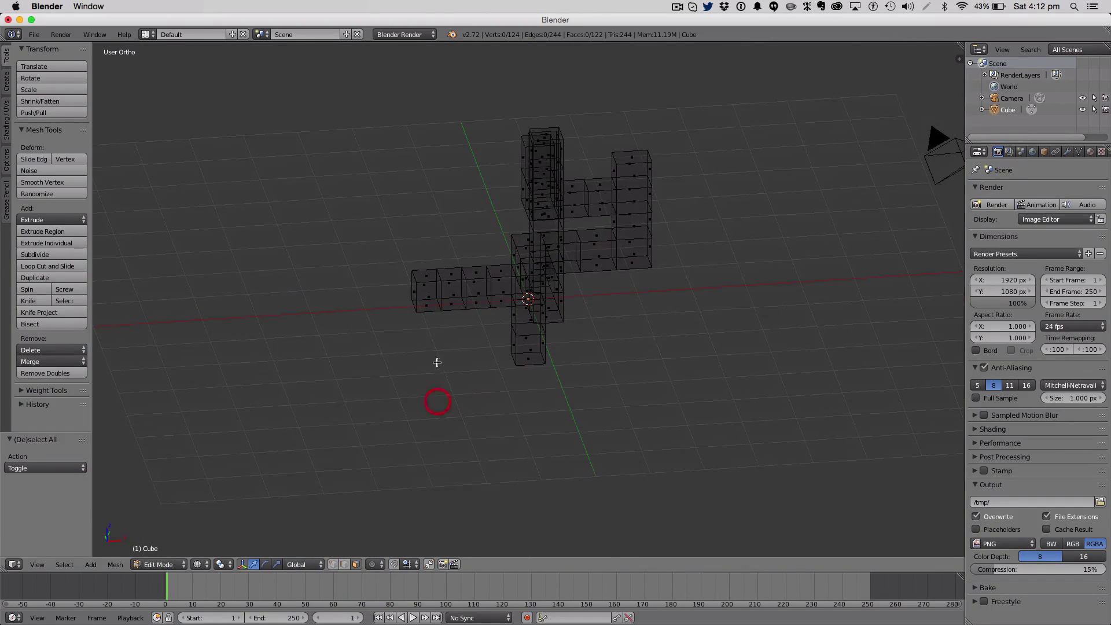
key("1")
key("e")
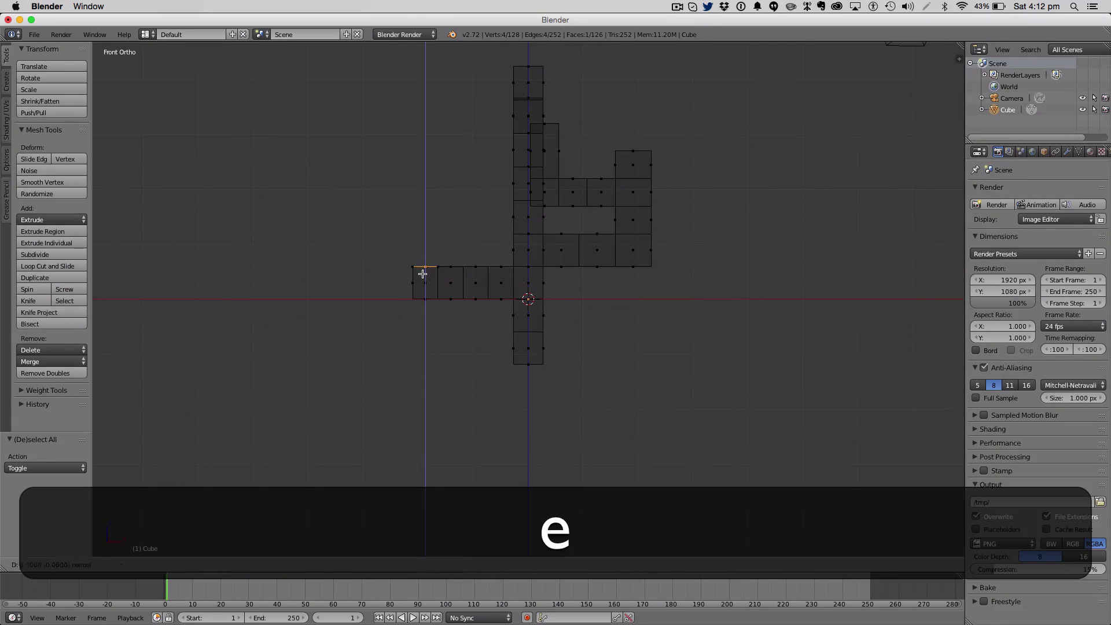
left_click(418, 193)
key("a")
key("ctrl+a")
Split the upright twig into three cubes with a 2-cut loop cut.
key("ctrl+r")
key("2")
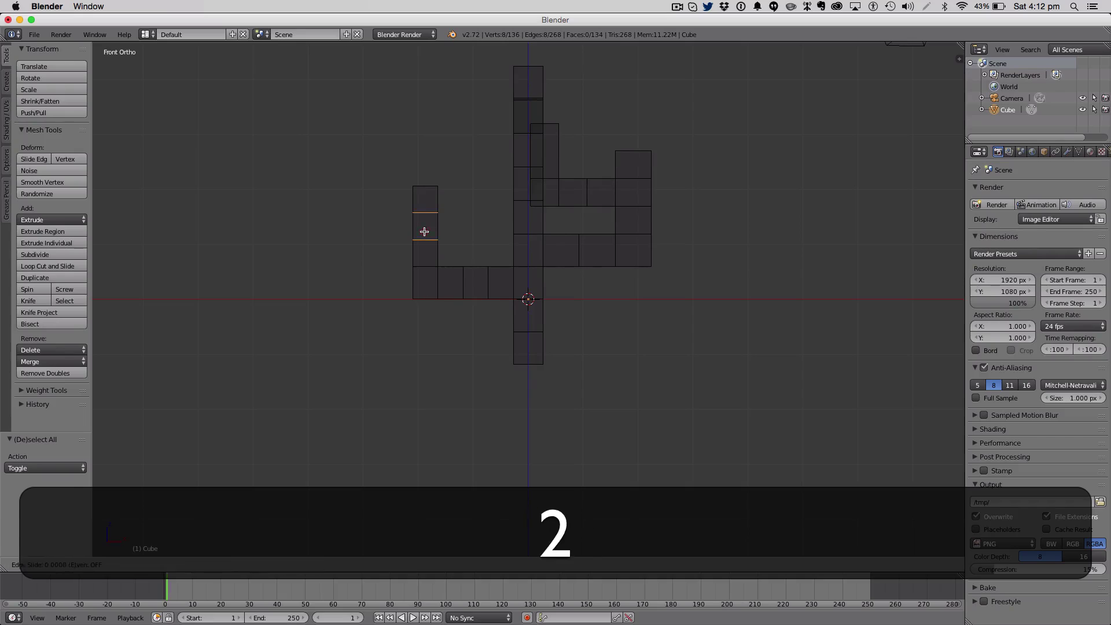
left_click(424, 231)
key("a")
key("z")
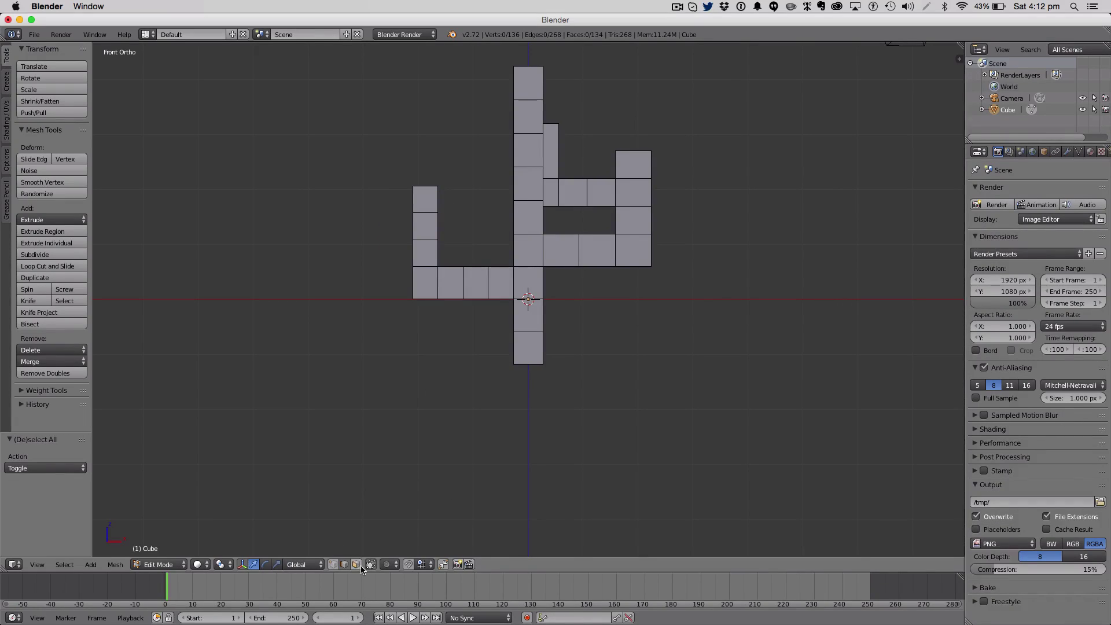
middle_click_drag(493, 403, 827, 371)
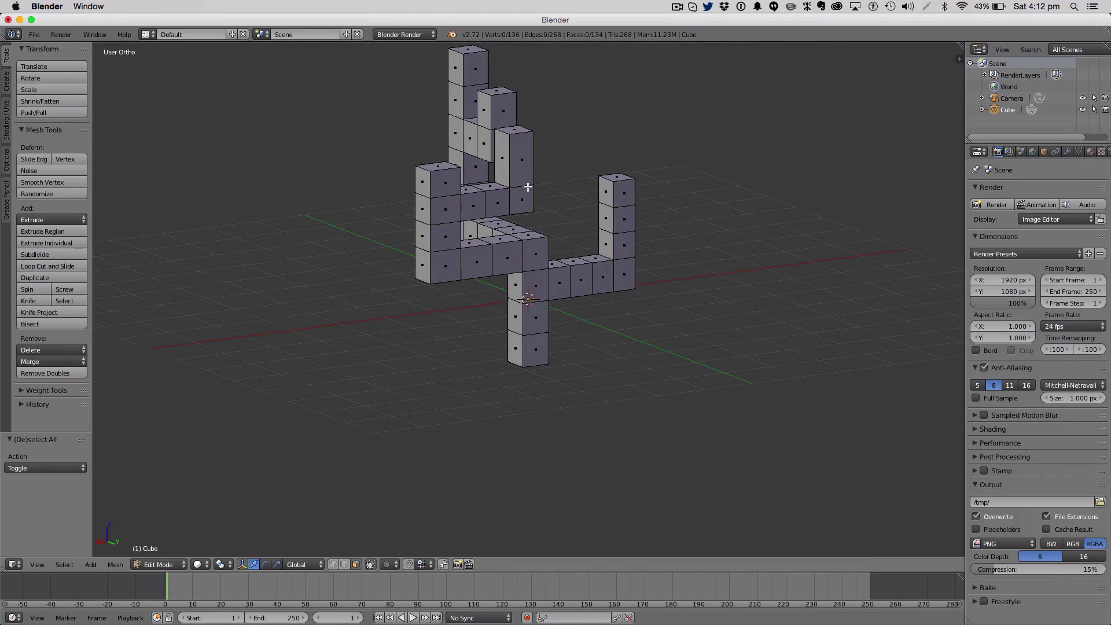
Extrude a side block from the twig's tip.
key("e")
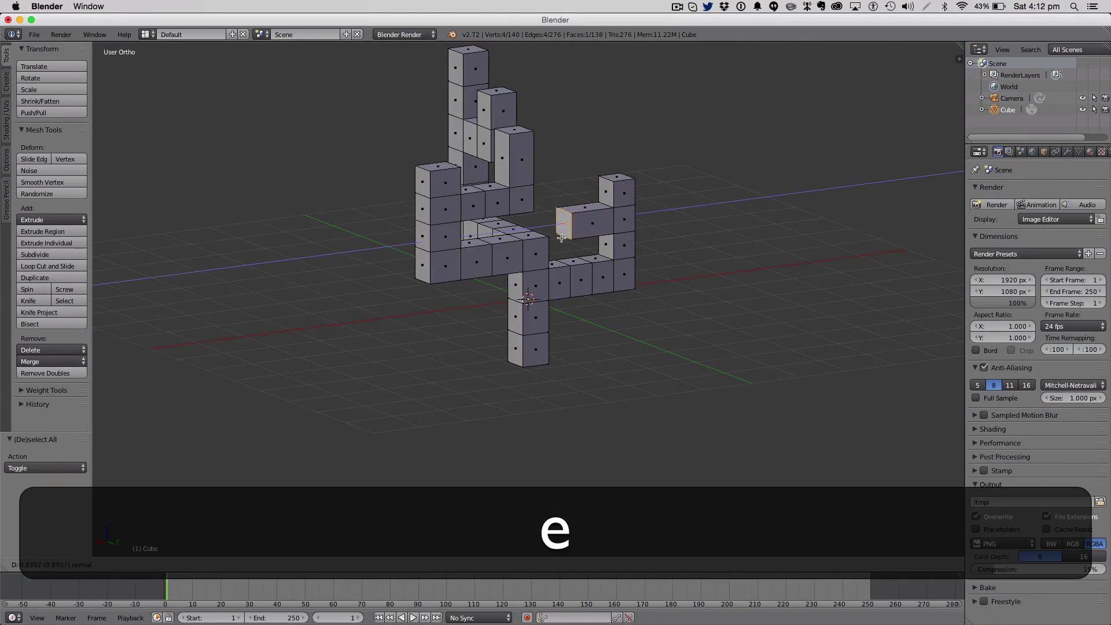
left_click(561, 237)
key("a")
key("KP_3")
key("KP_1")
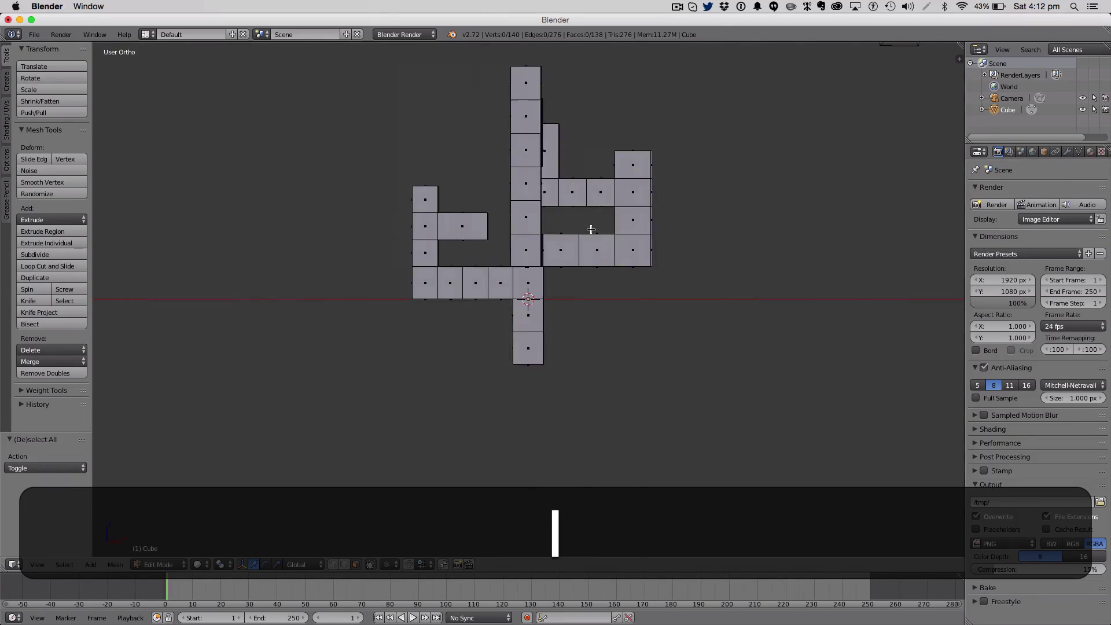
Loop-cut the side block into two cubes.
key("ctrl+z")
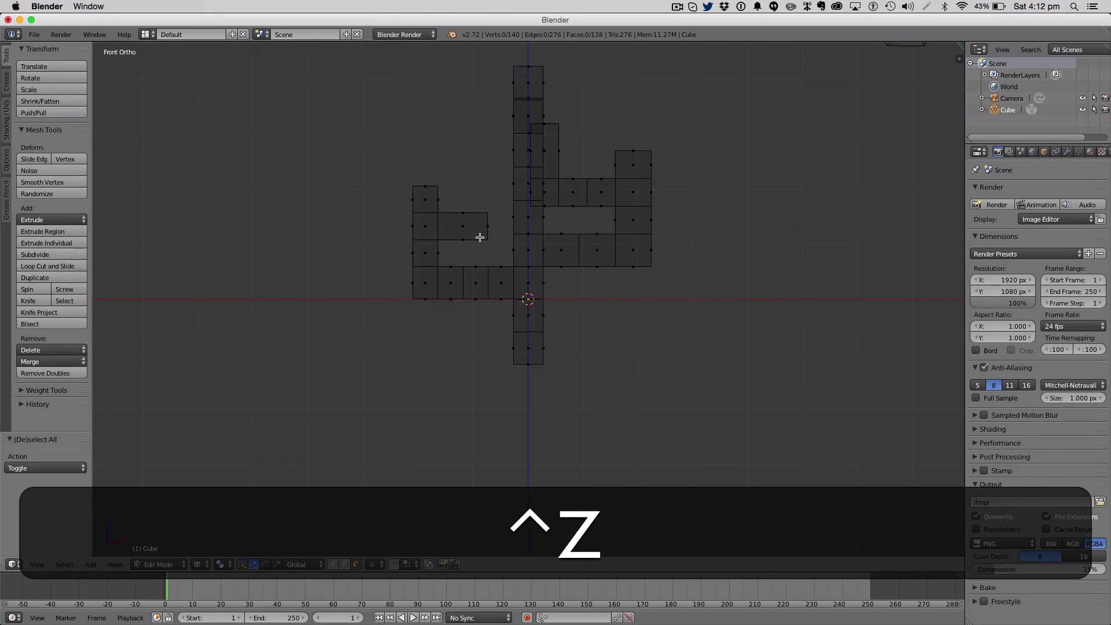
key("ctrl+super+r")
key("ctrl+r")
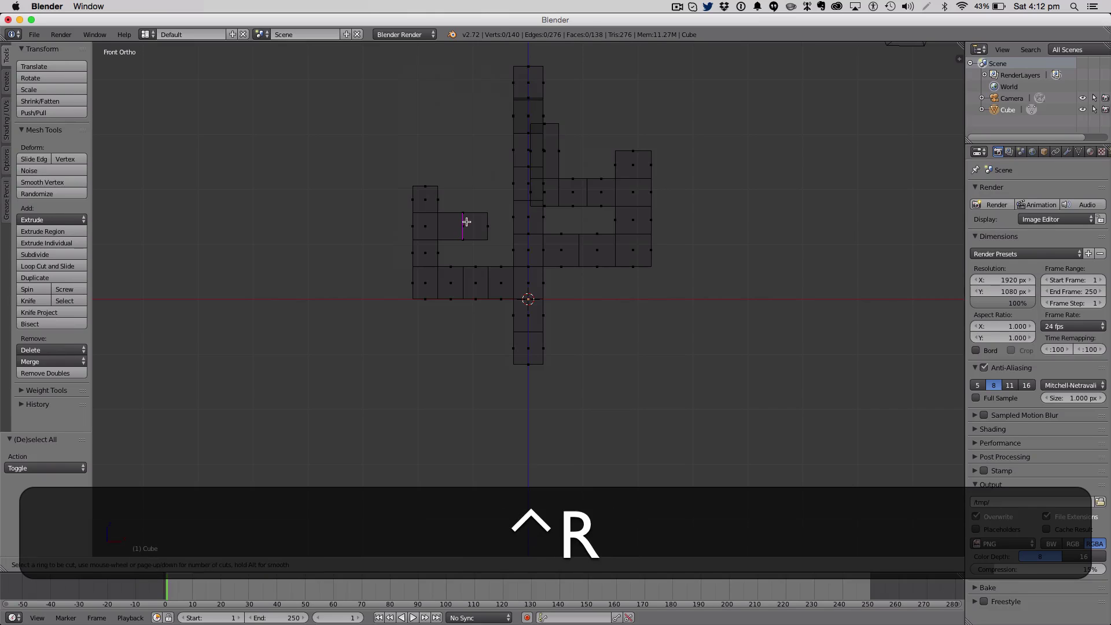
left_click(463, 223)
key("a")
Extrude one more face outward and return to Object Mode.
key("a")
left_click(356, 564)
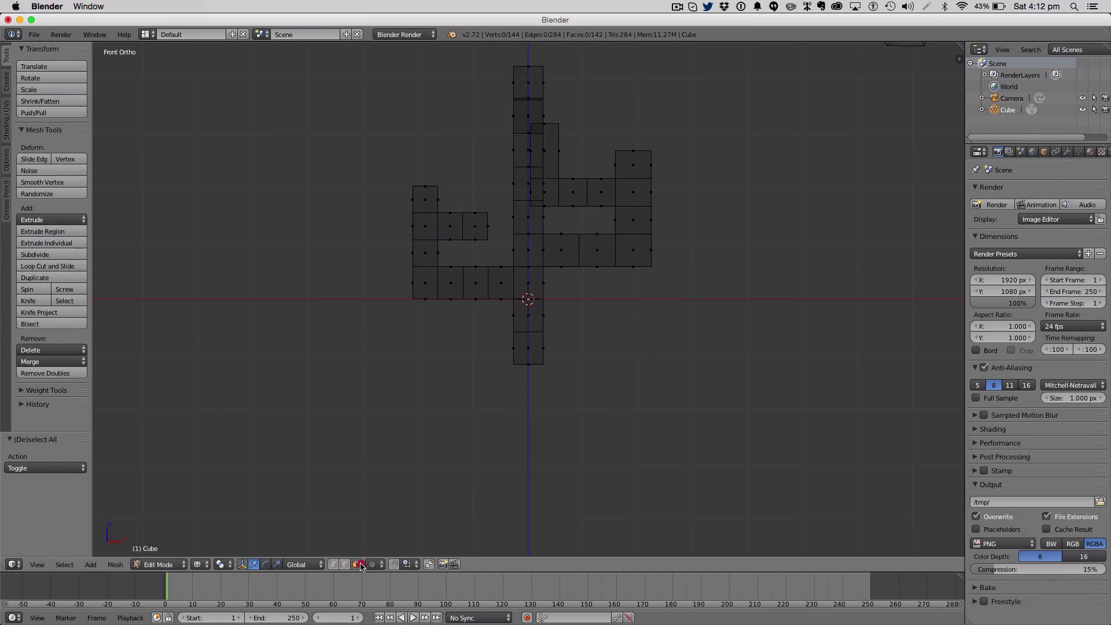
key("z")
mouse_move(597, 409)
middle_mouse_down()
mouse_move(590, 321)
mouse_move(545, 297)
mouse_move(809, 275)
mouse_move(543, 397)
mouse_move(845, 243)
mouse_move(626, 267)
mouse_move(712, 276)
mouse_move(674, 290)
mouse_move(510, 286)
mouse_move(727, 266)
mouse_move(723, 284)
middle_mouse_up()
key("e")
left_click(542, 278)
key("a")
key("z")
key("z")
key("Tab")
Re-enter Edit Mode and inspect the tree from camera, side, back and angled views.
key("KP_1")
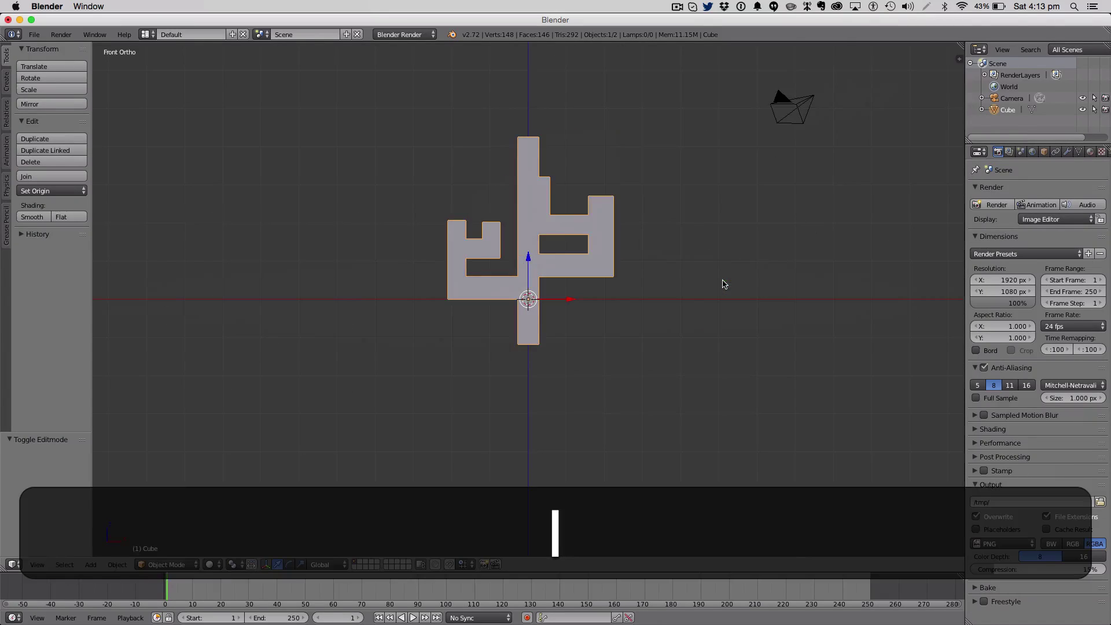
key("Tab")
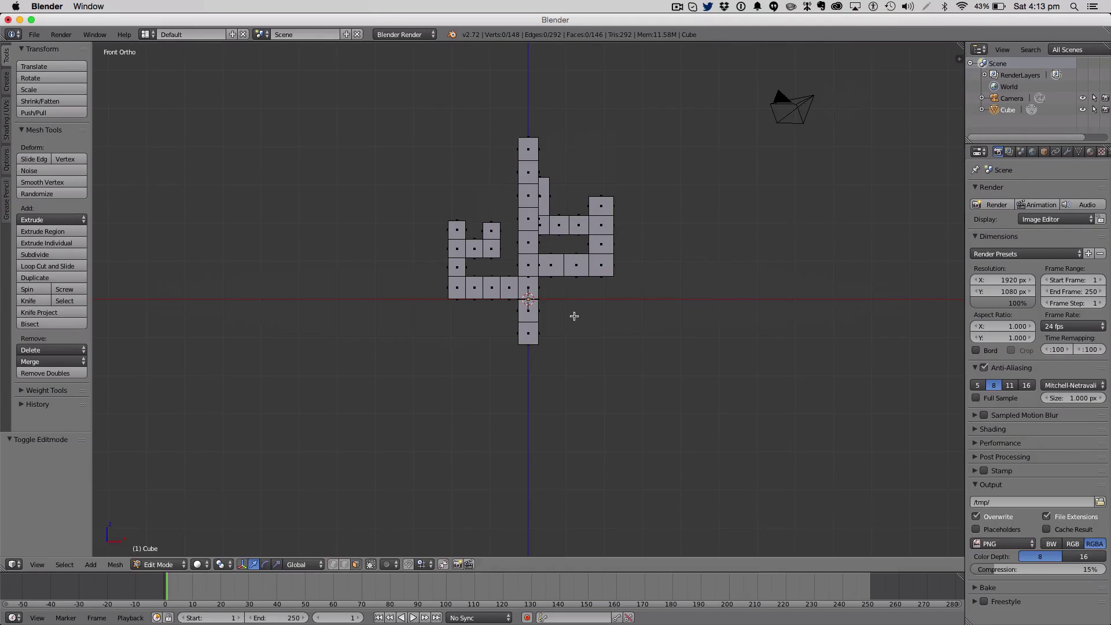
key("KP_0")
key("KP_0")
key("KP_3")
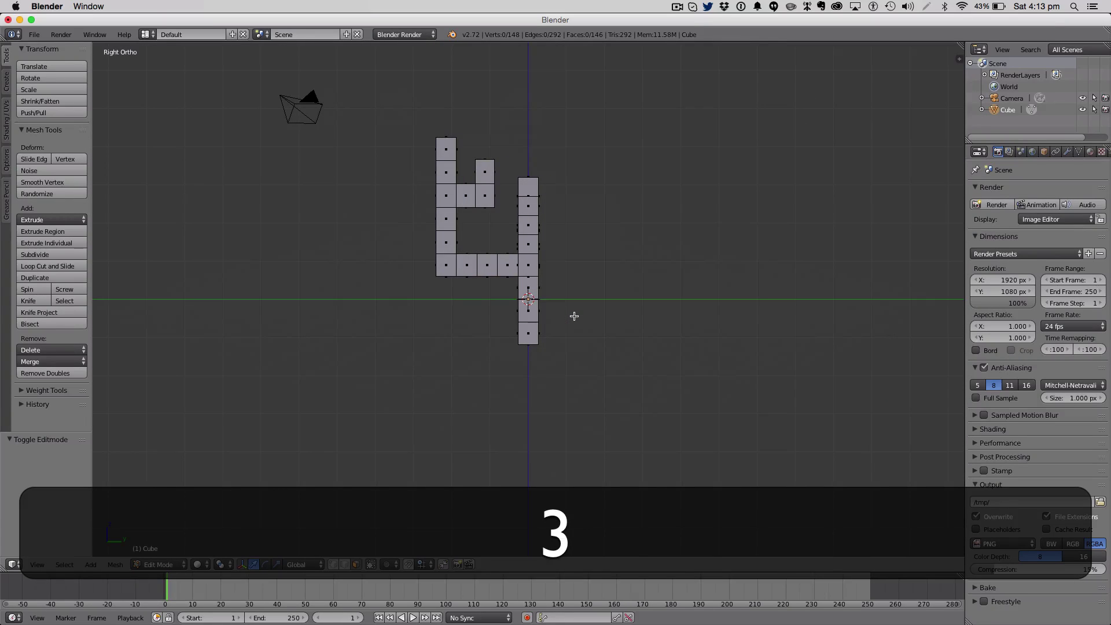
key("KP_1")
key("shift+KP_1")
key("shift+KP_2")
key("shift+KP_5")
key("KP_4")
key("KP_5")
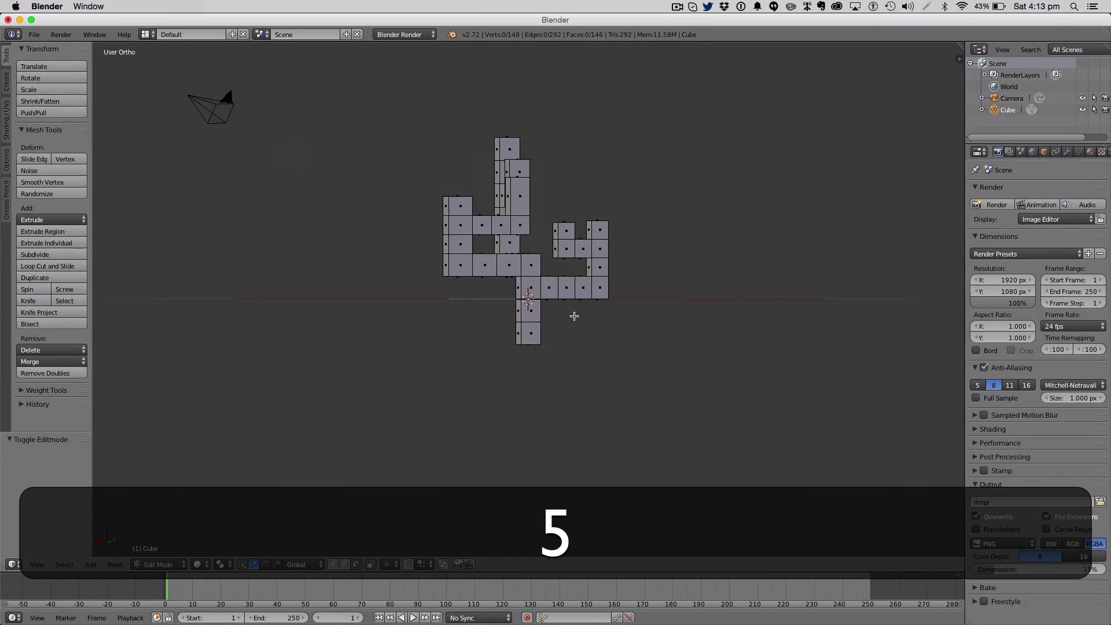
scroll(574, 316, "up", 4)
middle_click_drag(574, 316, 504, 454)
Extrude the lower column's bottom face downward, then return to Object Mode.
right_click(508, 422)
key("KP_1")
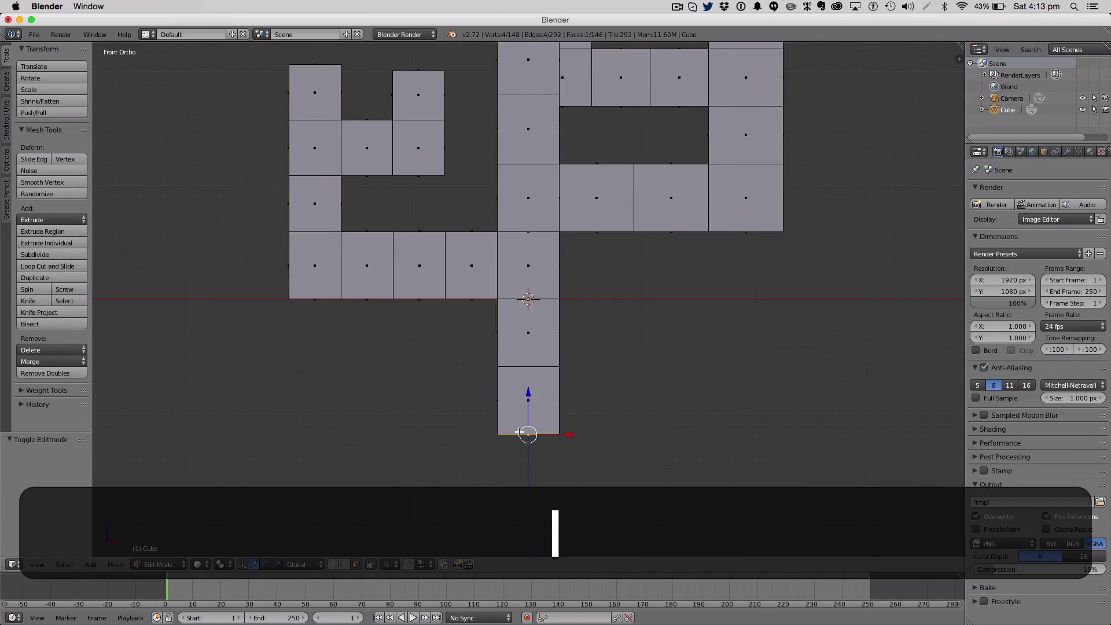
scroll(612, 391, "down", 4)
key("e")
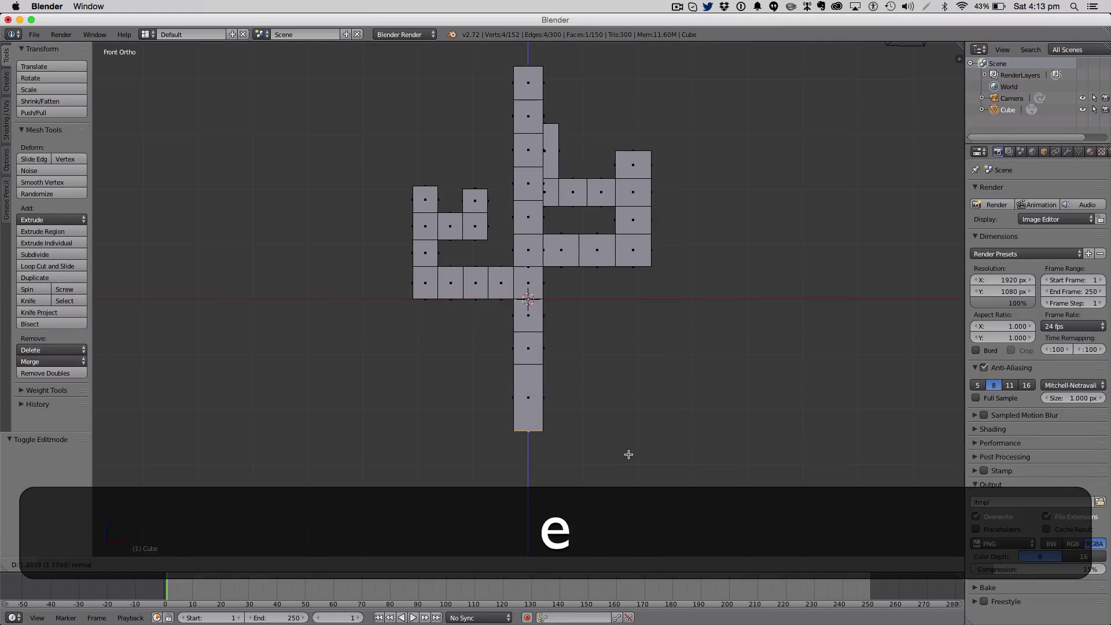
left_click(628, 455)
key("Tab")
key("z")
middle_click_drag(645, 441, 565, 520)
Raise the tree and scale it on Z to about 0.807.
key("z")
key("KP_5")
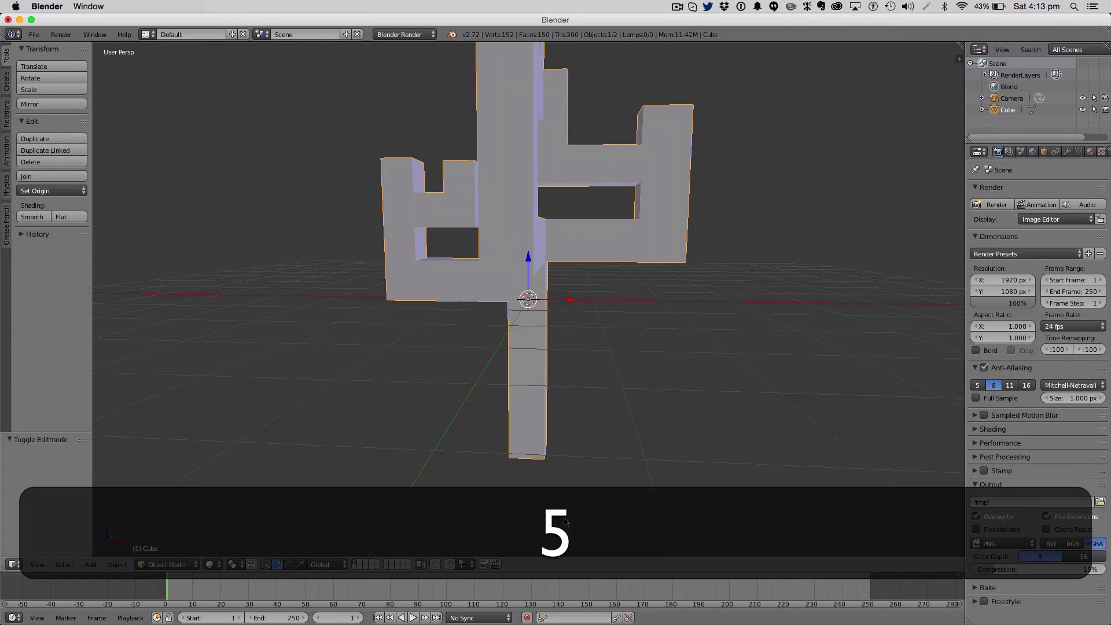
scroll(572, 371, "down", 6)
left_click_drag(531, 261, 517, 206)
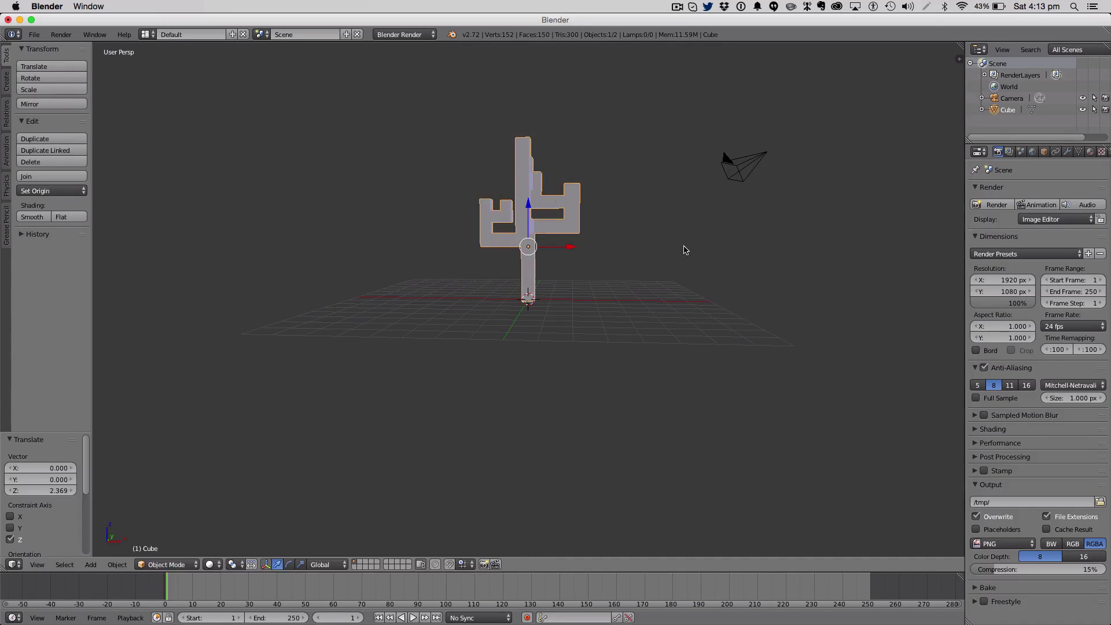
key("s")
key("z")
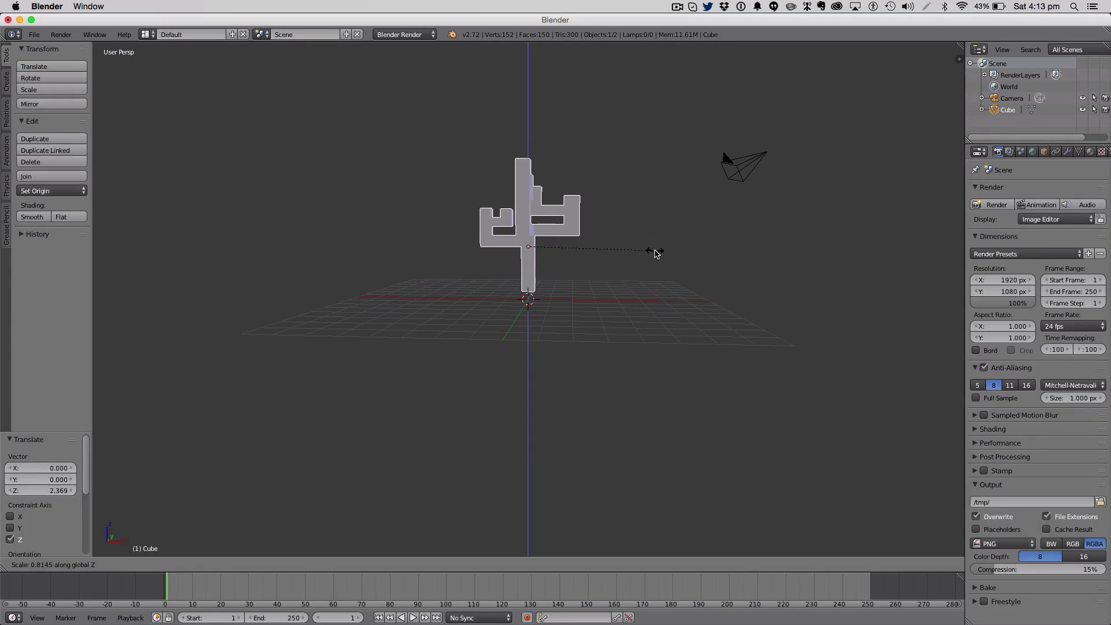
left_click(652, 272)
Lower the tree 0.462 on Z so the trunk base rests on the grid.
left_click_drag(532, 214, 532, 226)
middle_click_drag(721, 232, 452, 306)
middle_click_drag(579, 254, 657, 248)
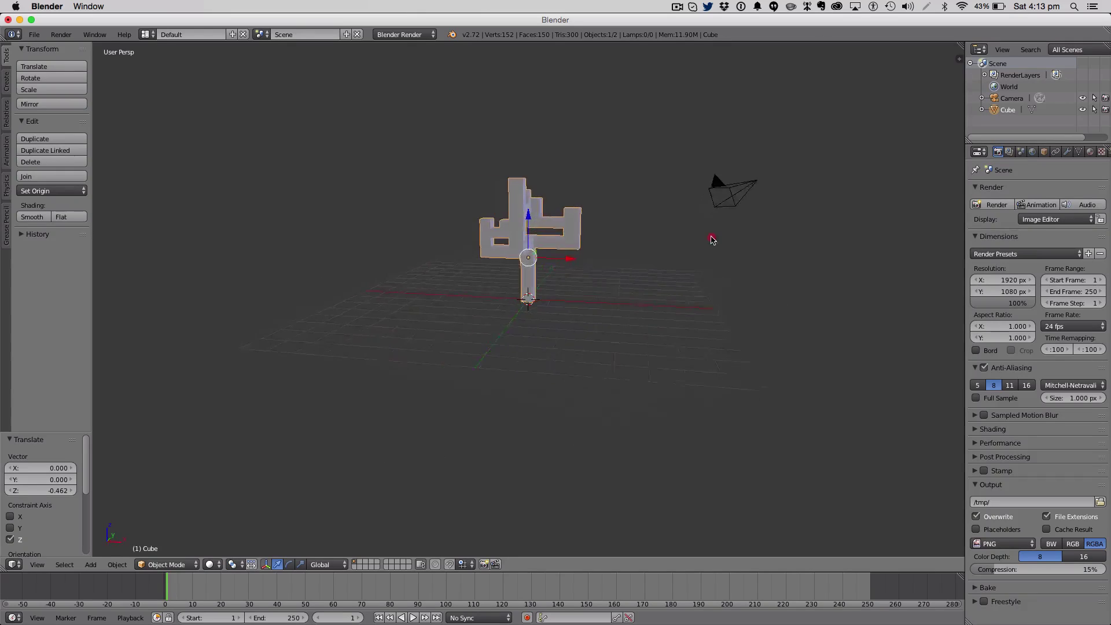
middle_click_drag(914, 229, 381, 298)
key("Tab")
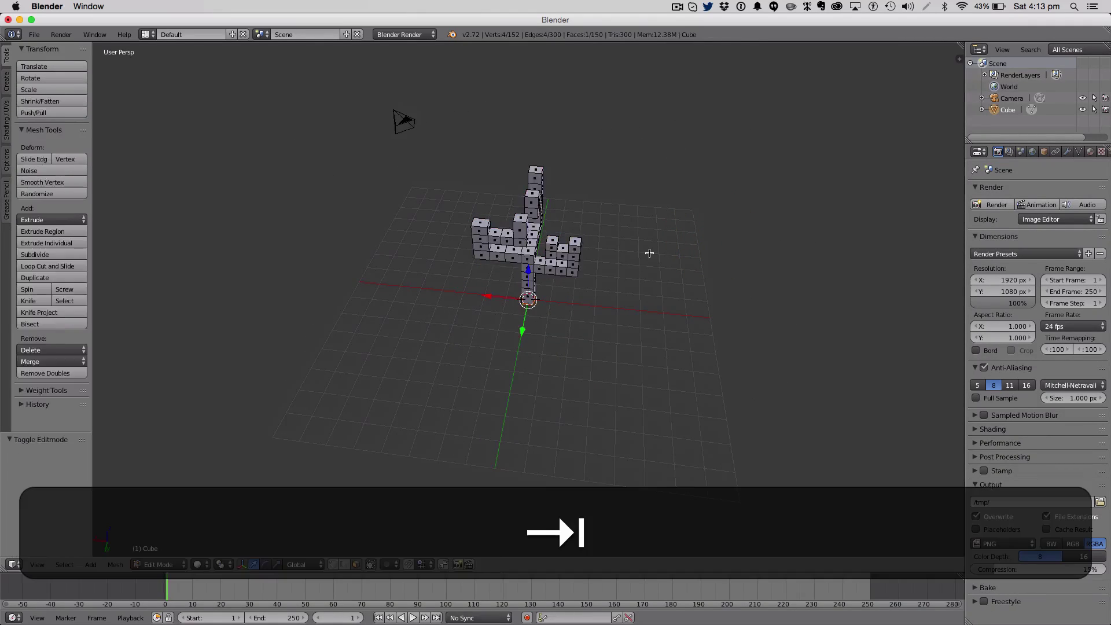
key("Tab")
middle_click_drag(630, 255, 593, 219)
scroll(617, 209, "up", 4)
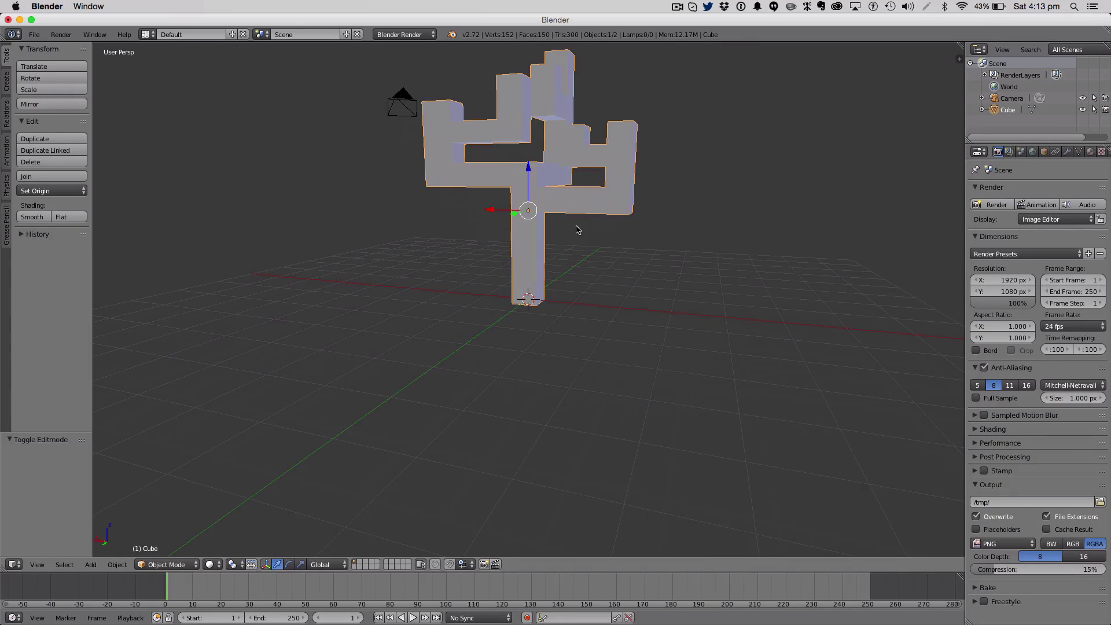
Add a new cube and move it up and along X into the tree's crown.
key("shift+a")
left_click(612, 240)
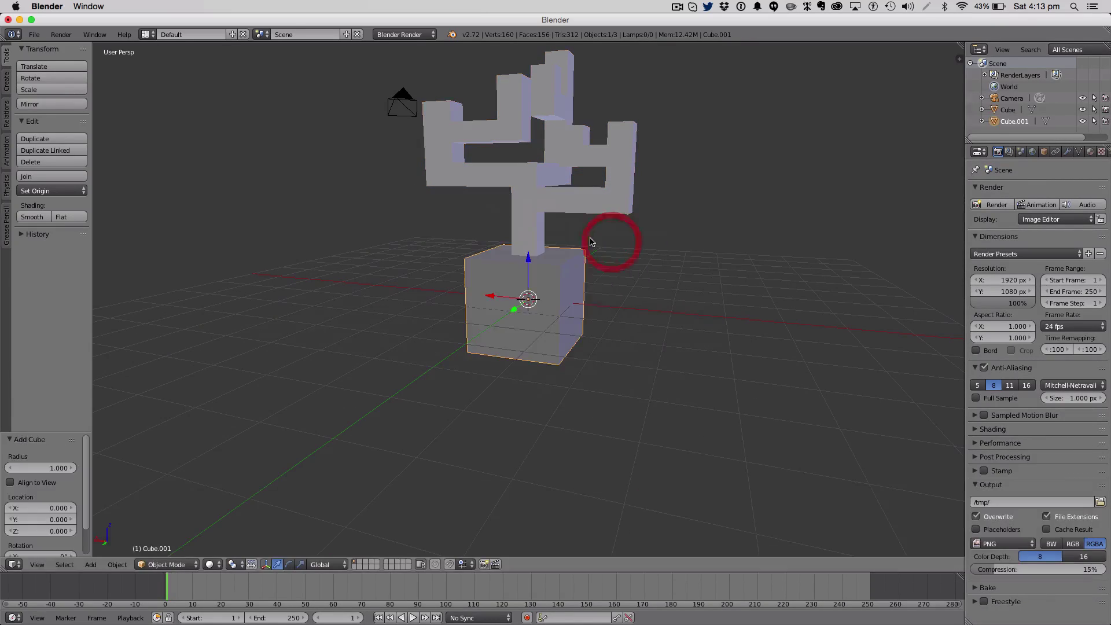
middle_click_drag(615, 241, 543, 254)
left_click_drag(528, 260, 556, 94)
left_click_drag(499, 120, 434, 102)
key("1")
middle_click_drag(619, 110, 566, 164)
left_click_drag(605, 181, 649, 189)
middle_click_drag(741, 203, 563, 117)
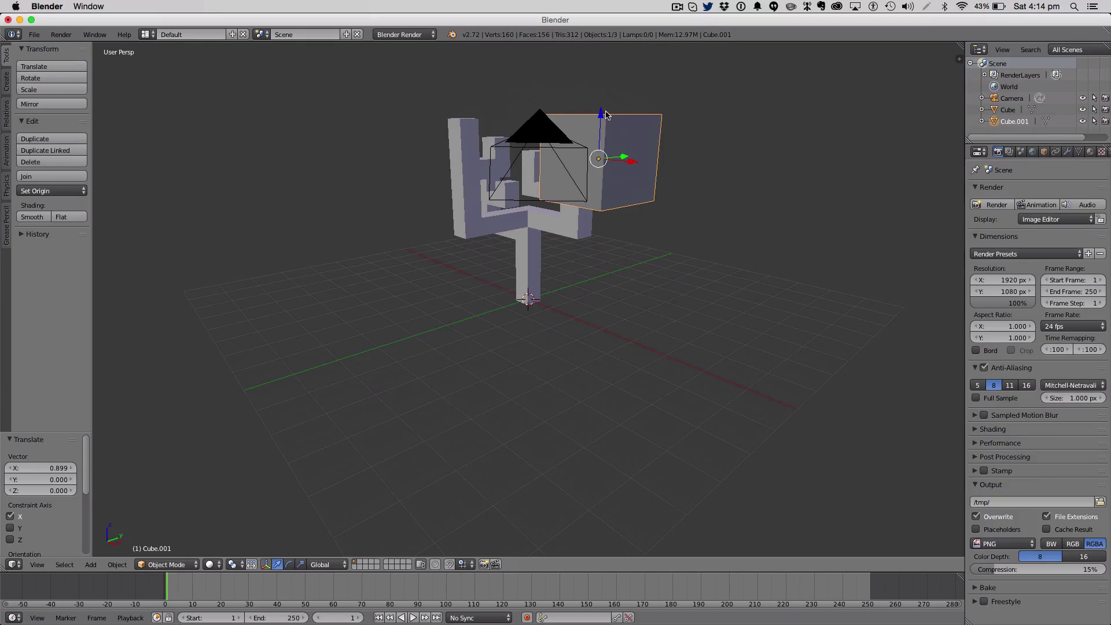
mouse_move(603, 114)
left_mouse_down()
mouse_move(605, 83)
mouse_move(595, 94)
left_mouse_up()
middle_click_drag(595, 94, 719, 129)
Scale the leaf cube to 0.652 and nudge it into place beside the crown.
key("s")
left_click(688, 136)
left_click_drag(622, 93, 620, 99)
left_click_drag(663, 151, 529, 90)
Duplicate the leaf cube, raise it above, and enlarge it to 1.48.
key("shift+d")
right_click(642, 149)
key("s")
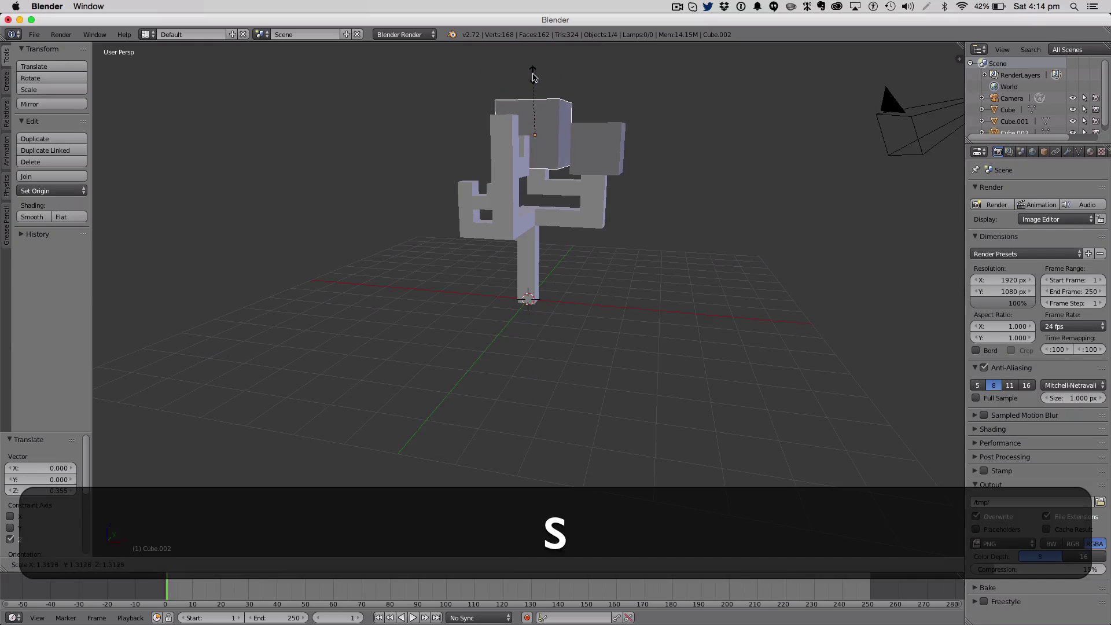
left_click(530, 69)
key("a")
middle_click_drag(584, 137, 497, 103)
Switch the render engine to Cycles and duplicate the top cube, raising the copy on the left.
left_click(422, 35)
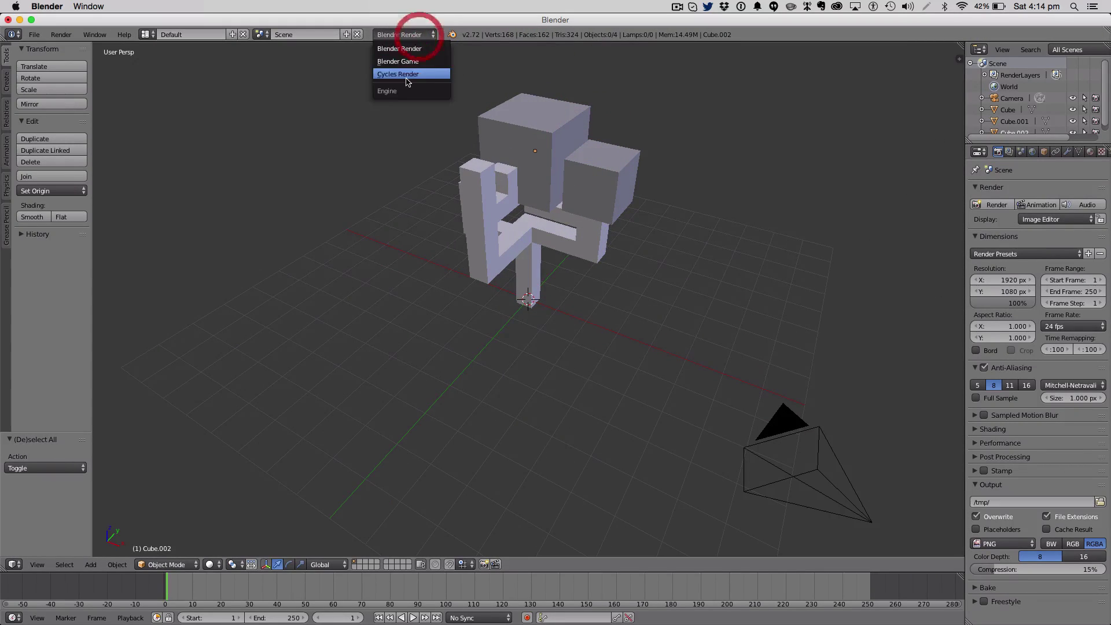
left_click(406, 76)
right_click(547, 134)
key("shift+d")
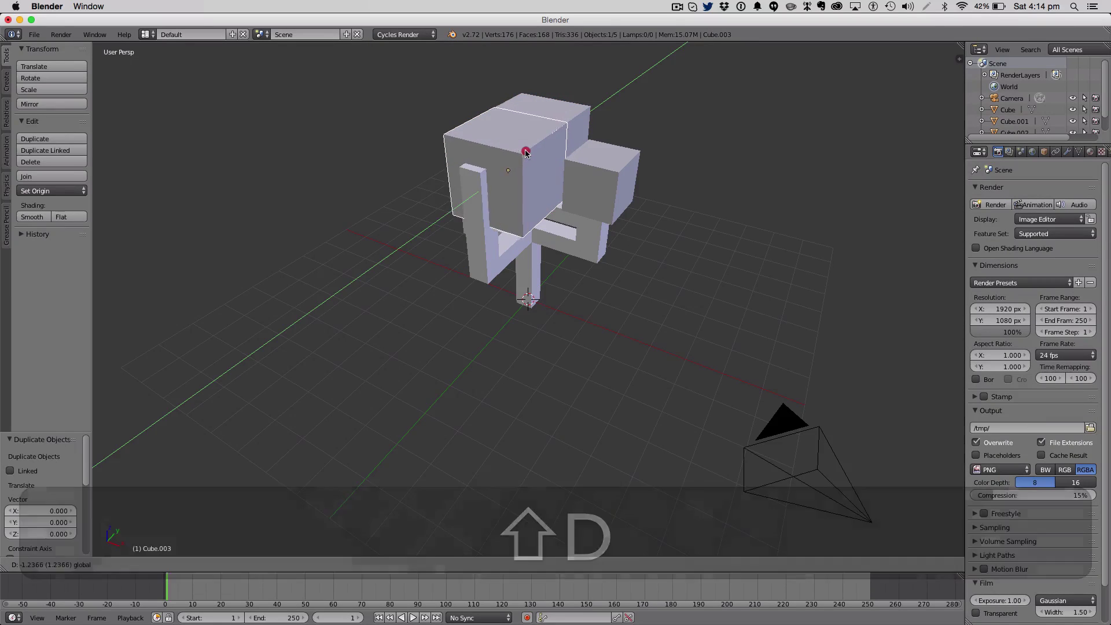
left_click(497, 163)
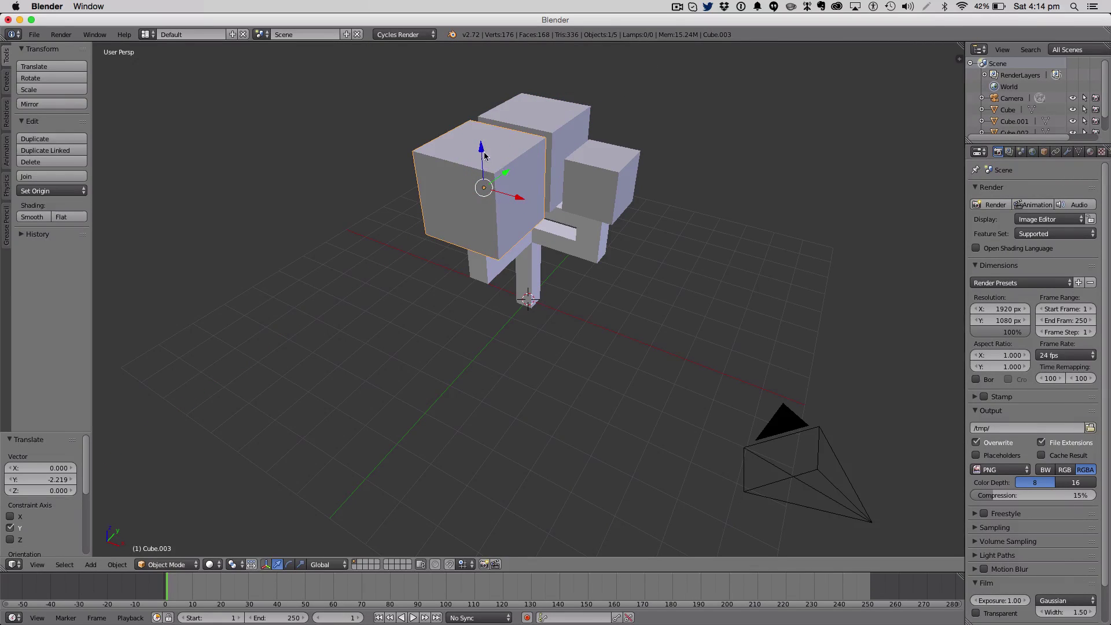
left_click_drag(479, 149, 472, 111)
Duplicate the raised cube, shrink it to 0.555 and position it along Y and Z.
middle_click_drag(697, 214, 803, 165)
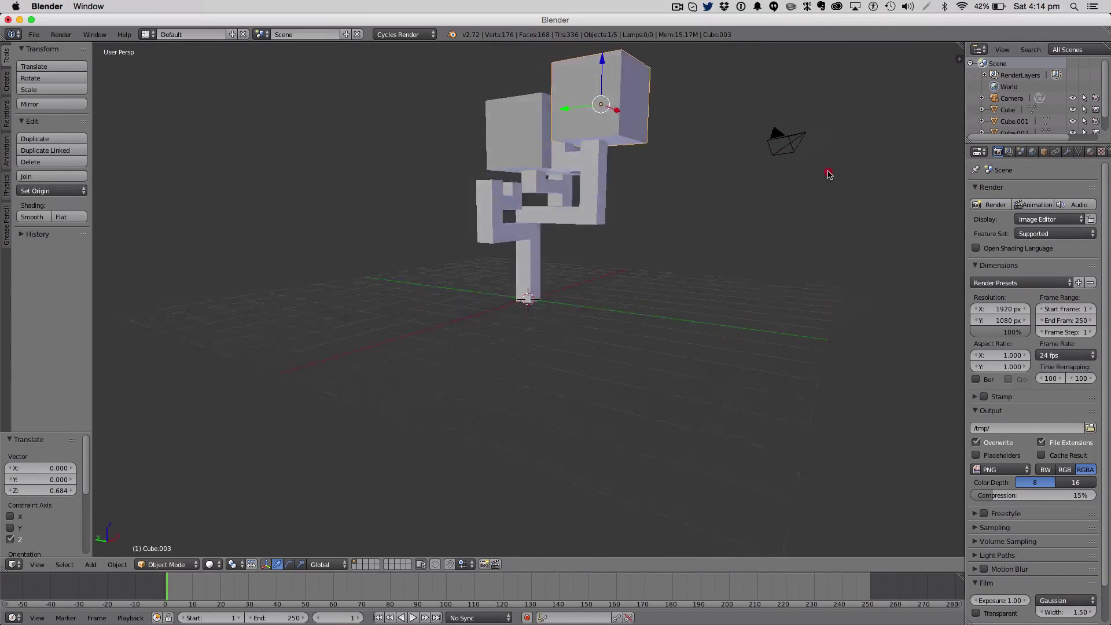
middle_click_drag(829, 175, 873, 194)
key("shift+d")
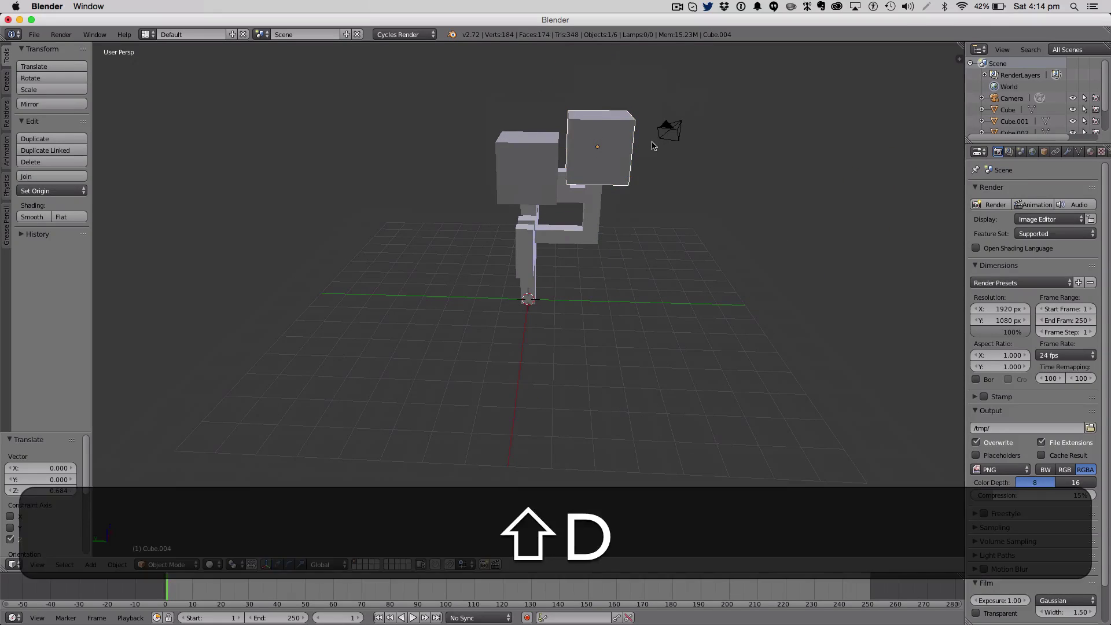
left_click(653, 145)
left_click_drag(559, 147, 531, 142)
key("s")
left_click(619, 136)
left_click_drag(570, 107, 515, 158)
mouse_move(761, 146)
middle_mouse_down()
mouse_move(755, 99)
mouse_move(697, 109)
mouse_move(704, 139)
mouse_move(762, 159)
middle_mouse_up()
Duplicate the small cube, slide the copy right along X and shrink it to 0.437.
key("shift+d")
right_click(521, 176)
middle_click_drag(521, 176, 787, 184)
left_click(520, 110)
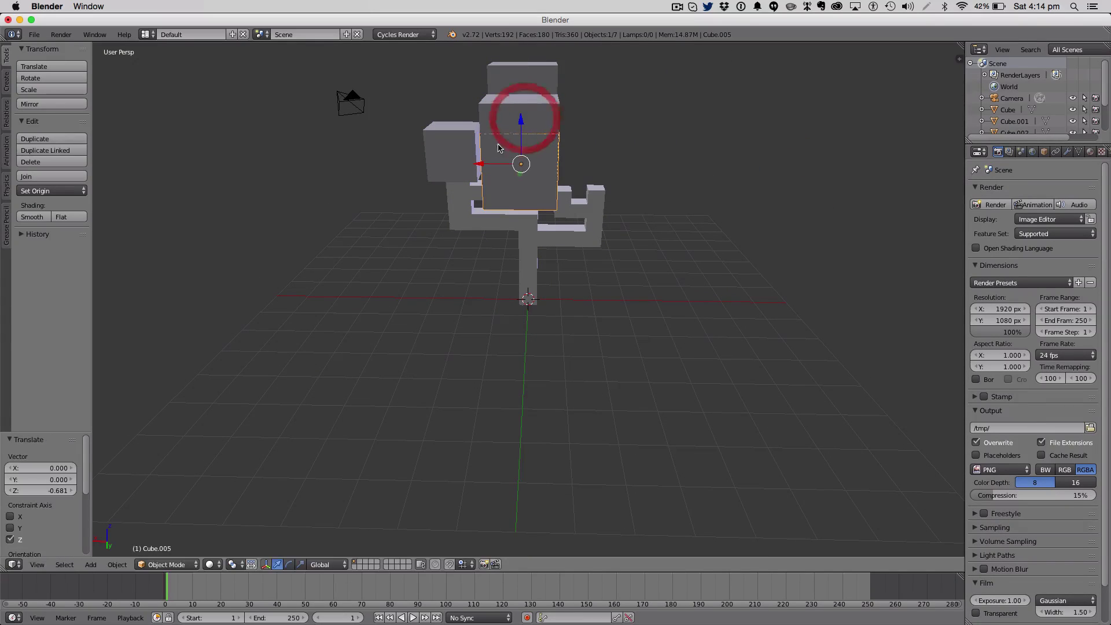
left_click_drag(479, 138, 522, 161)
key("s")
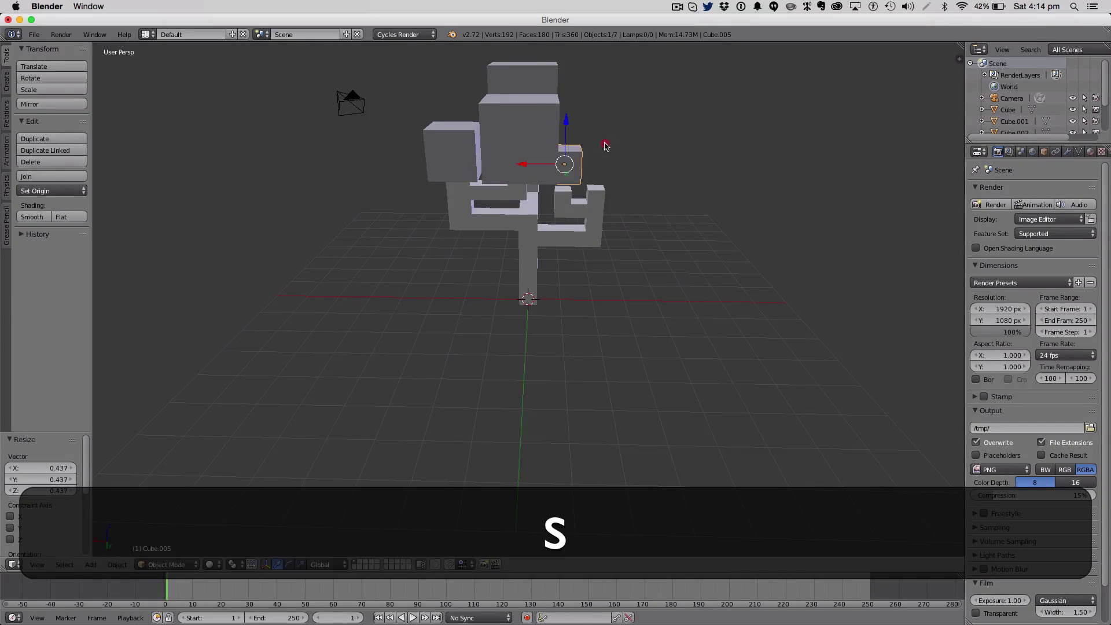
left_click(622, 131)
Enlarge a cube to 1.327, add a duplicate scaled to 1.371, then deselect everything.
middle_click_drag(624, 129, 586, 122)
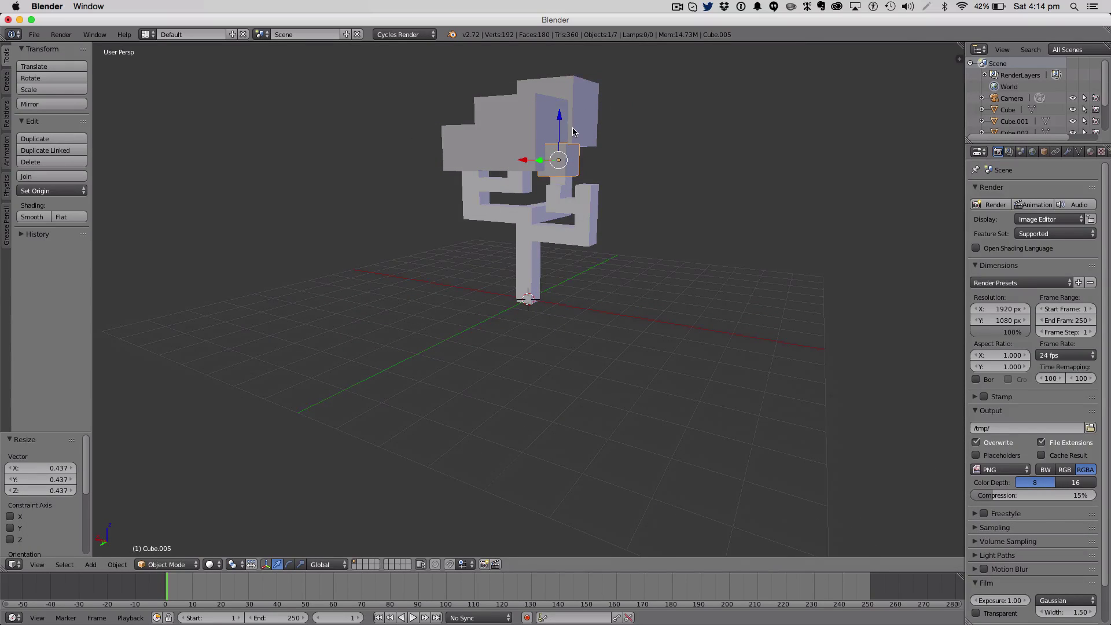
key("s")
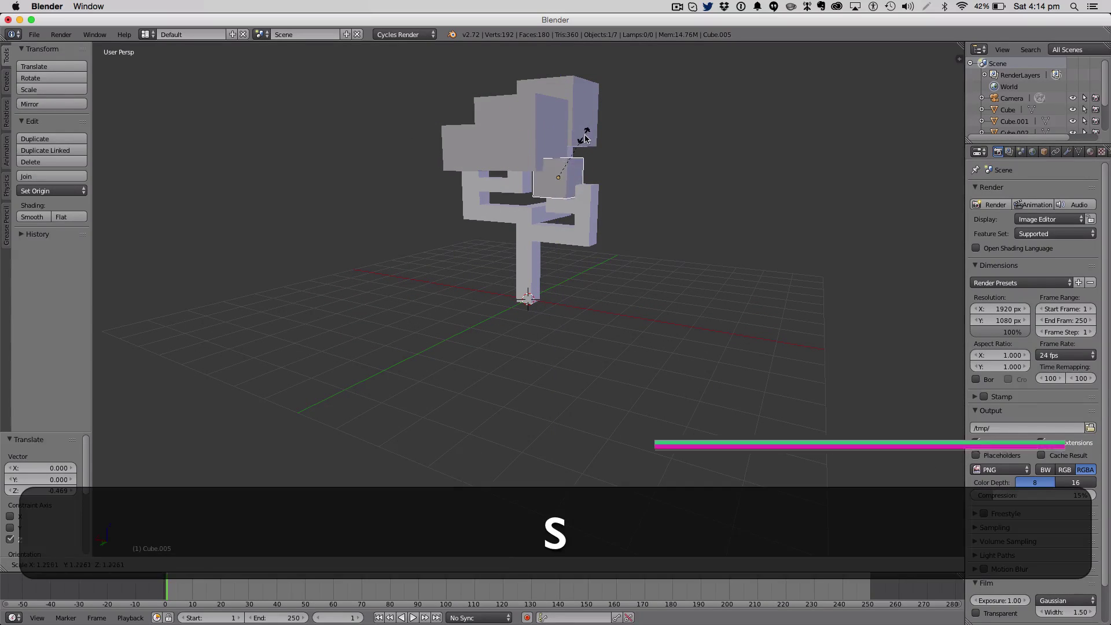
left_click(590, 136)
key("shift+d")
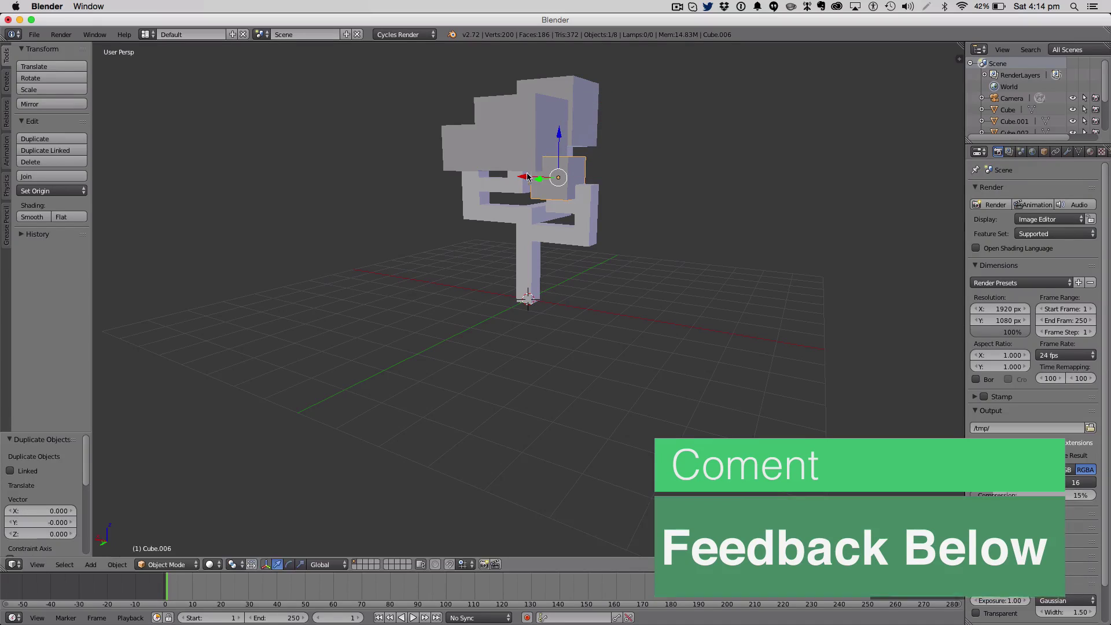
left_click(550, 179)
key("s")
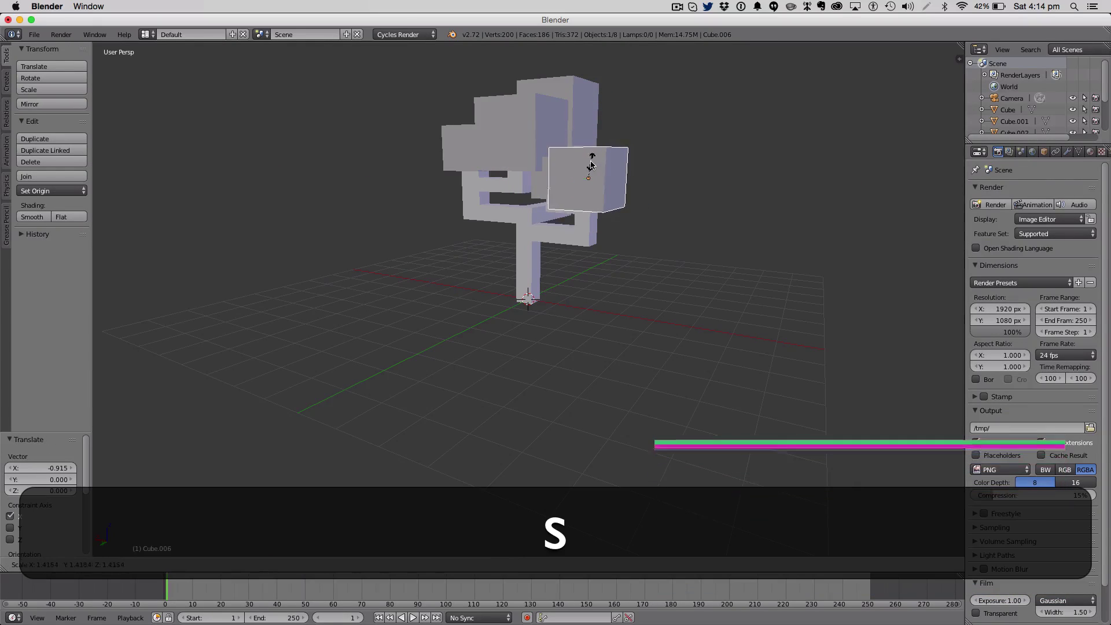
left_click(582, 165)
middle_click_drag(582, 165, 508, 191)
key("a")
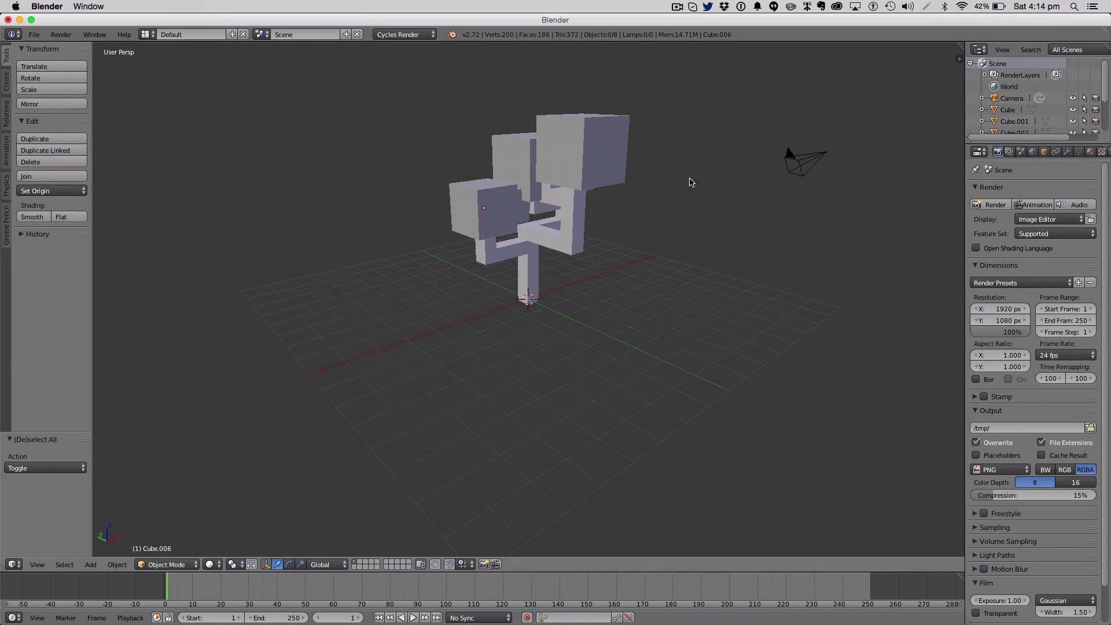
Enable node shading on the trunk's material and set its surface to a Mix Shader.
right_click(568, 231)
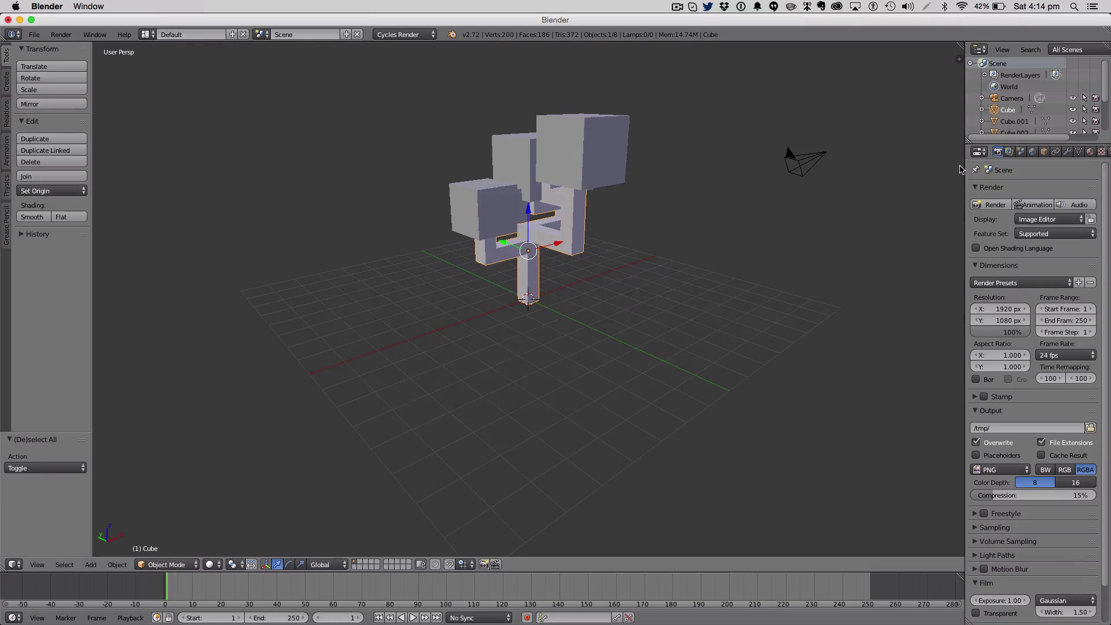
left_click_drag(965, 163, 947, 162)
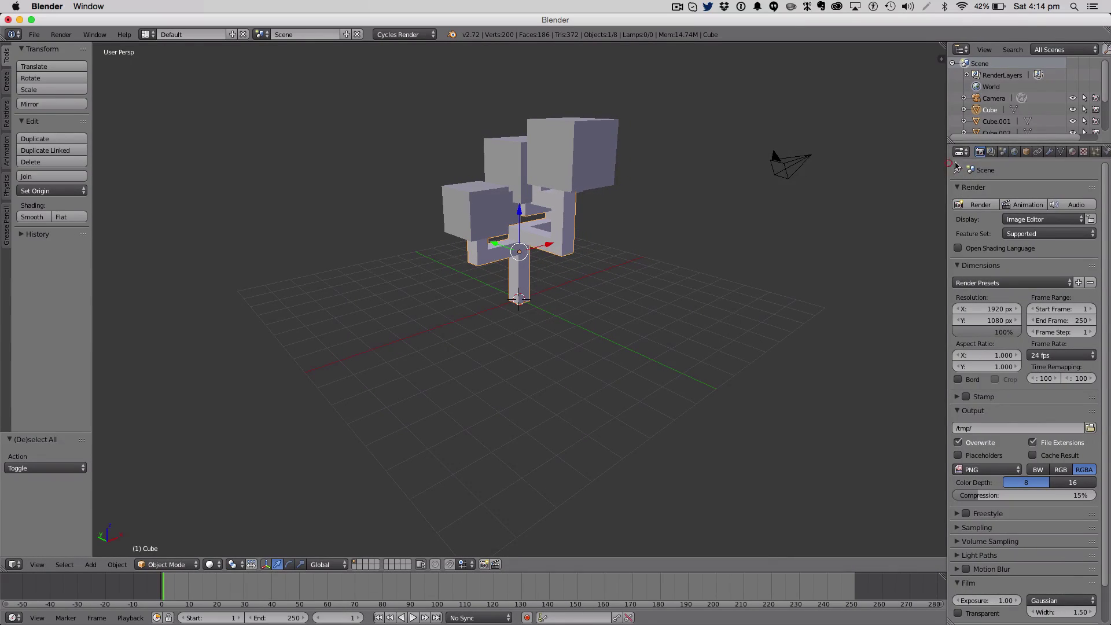
left_click(1074, 152)
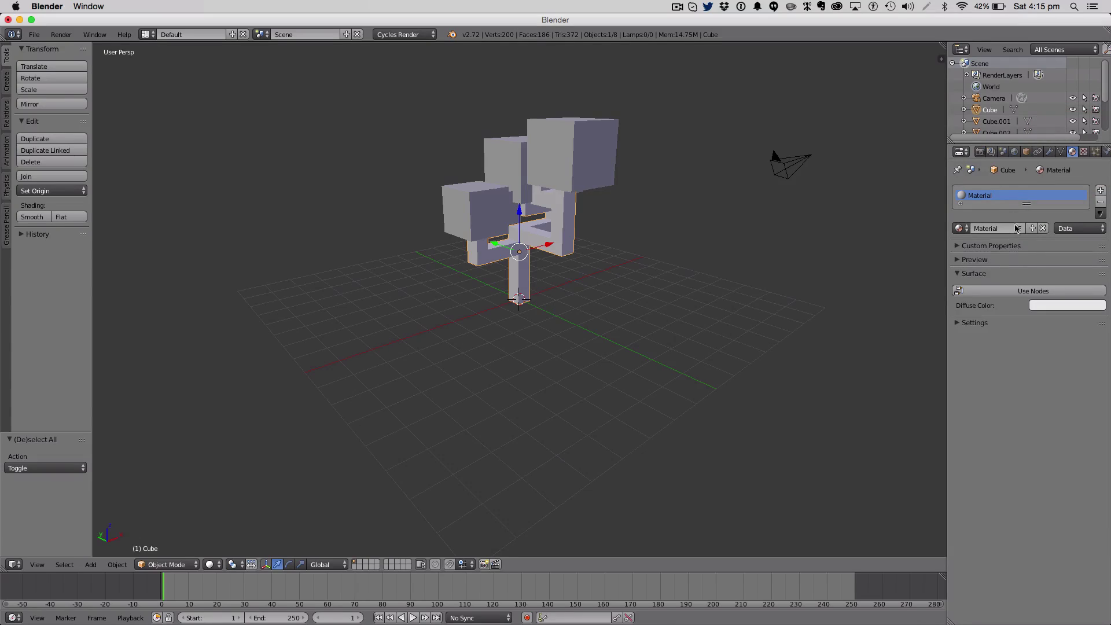
left_click(989, 289)
left_click(1066, 290)
left_click(1011, 335)
left_click(1029, 292)
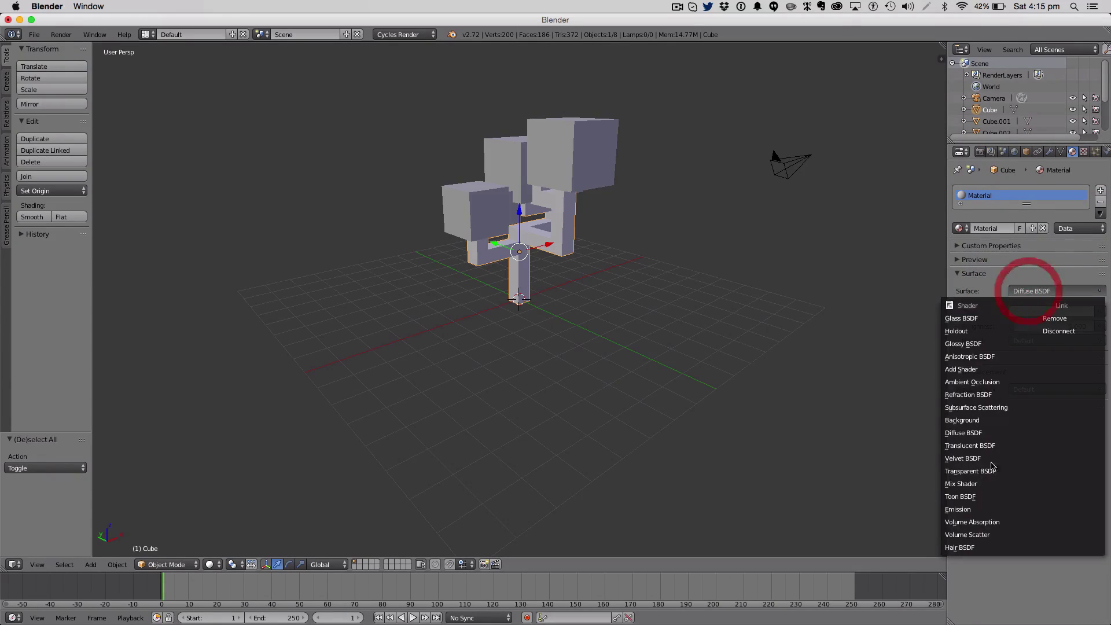
left_click(986, 484)
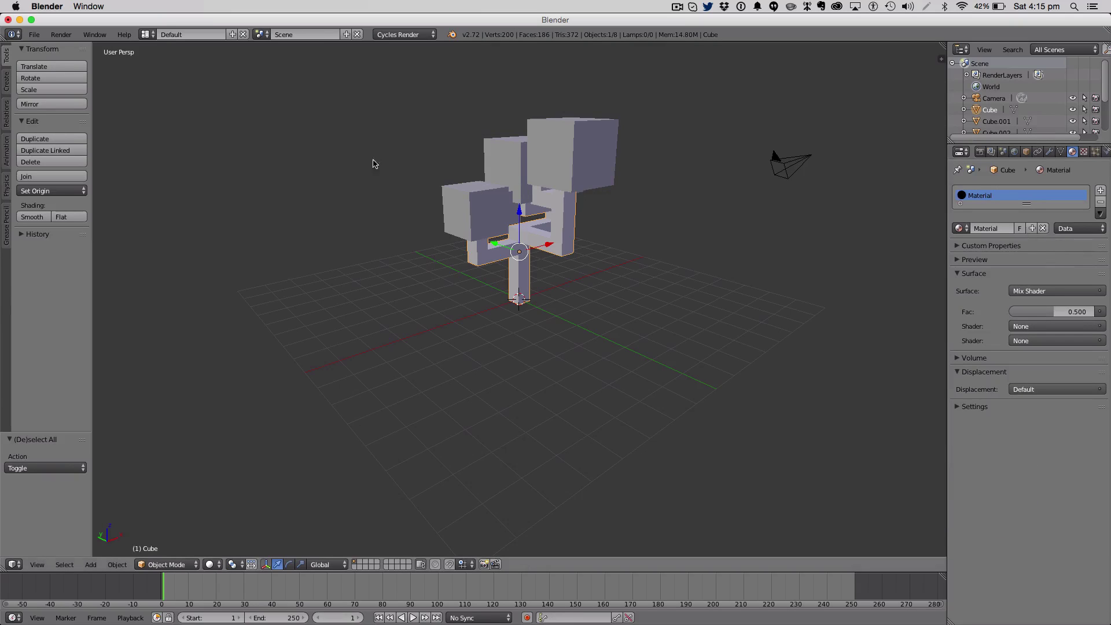
left_click(145, 35)
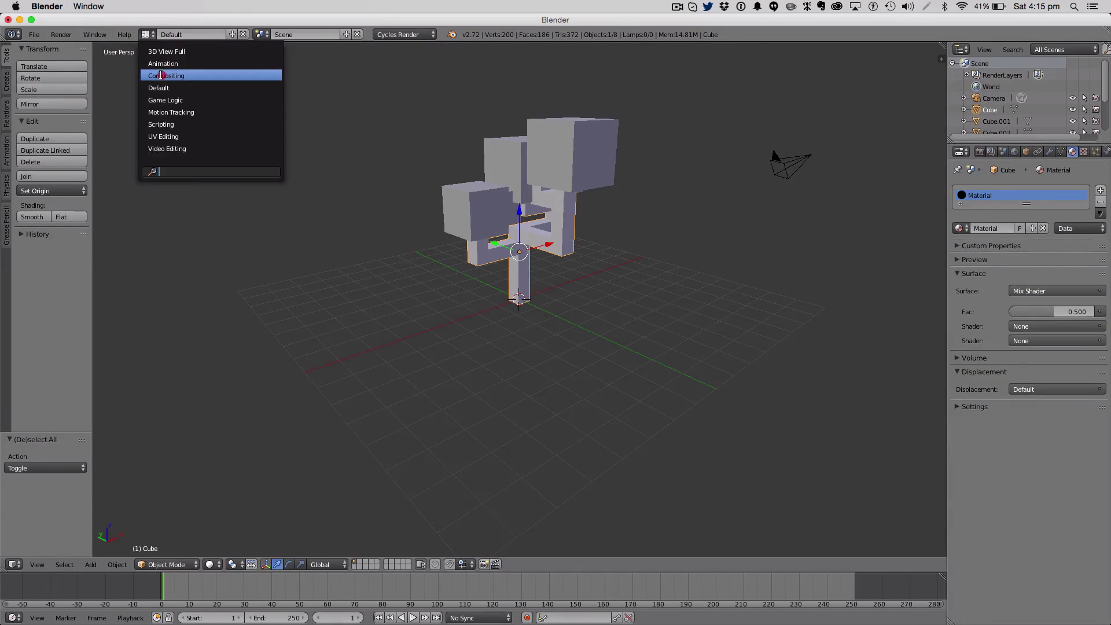
In the Compositing layout's shader nodes, add a Diffuse BSDF linked into the Mix Shader.
left_click(157, 75)
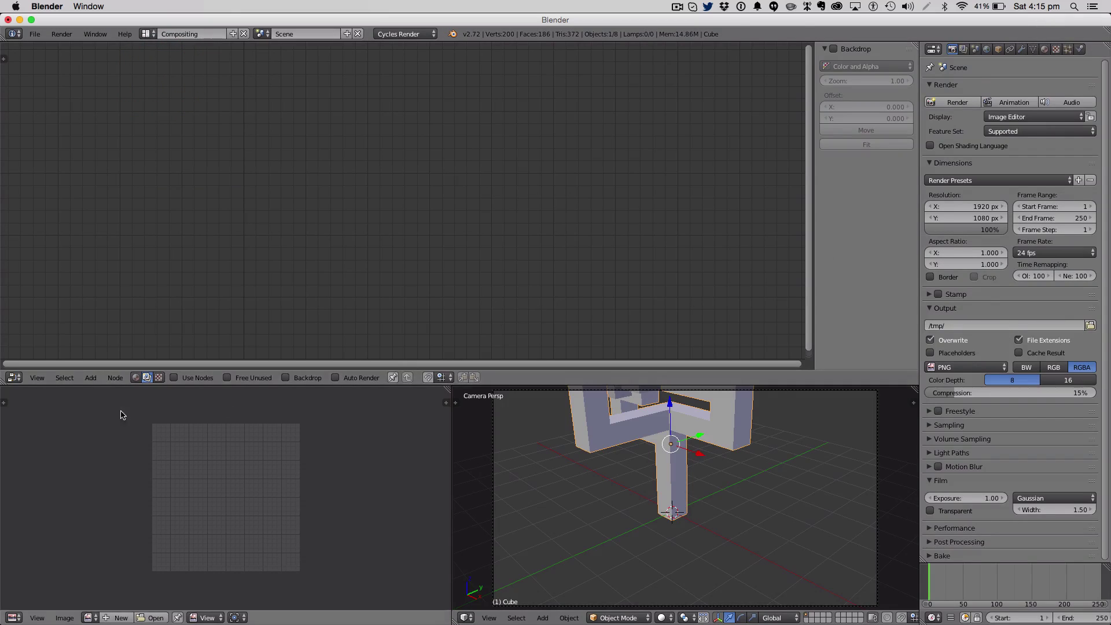
left_click(169, 377)
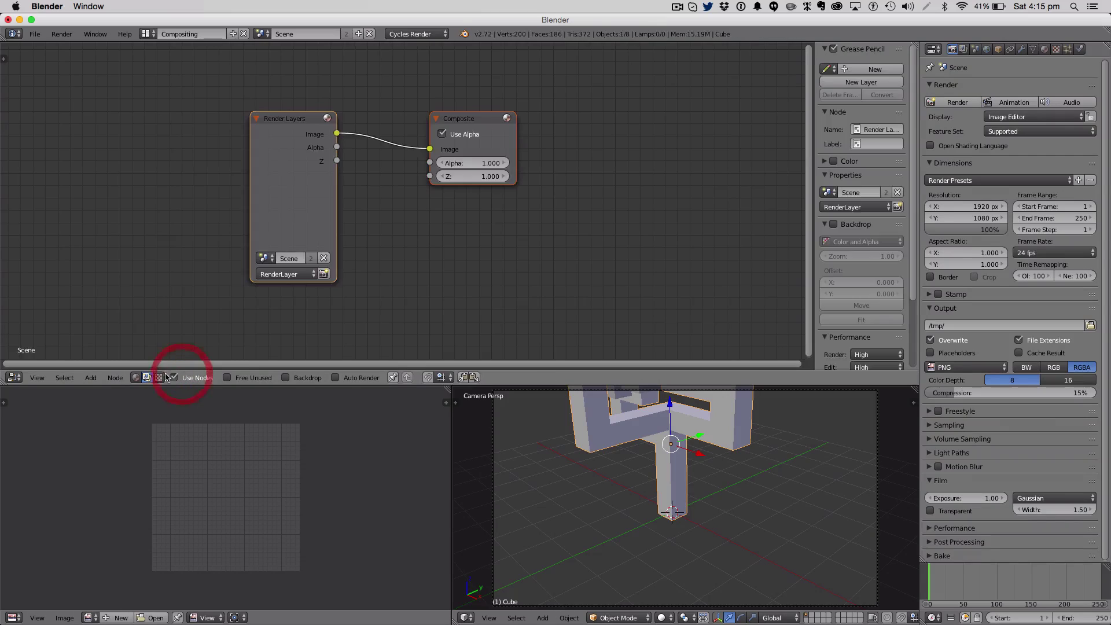
left_click(135, 378)
key("a")
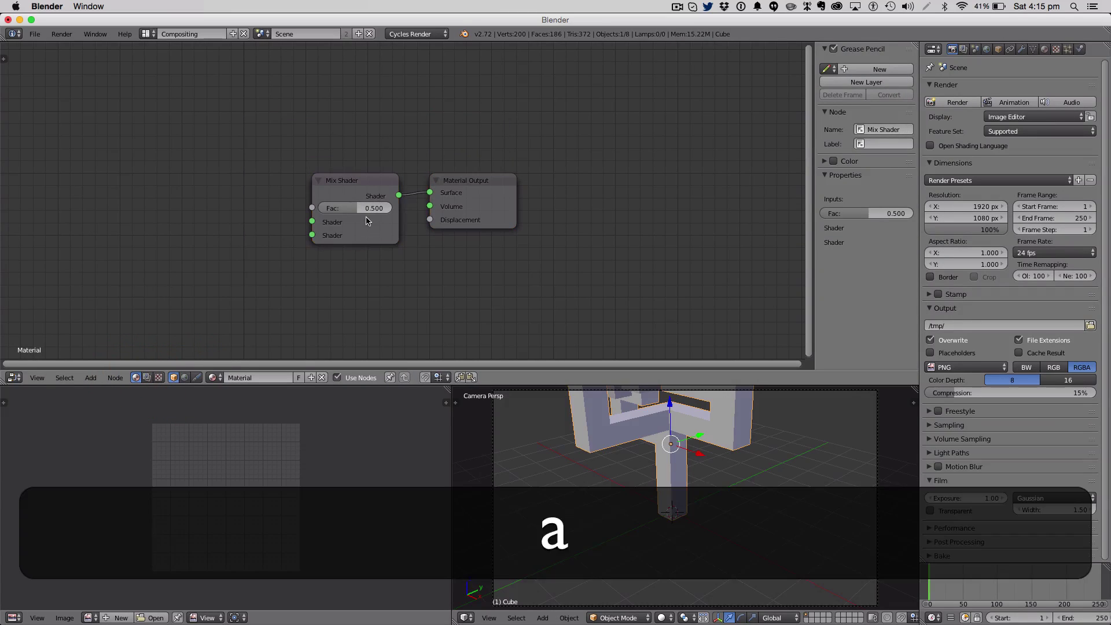
key("shift+a")
mouse_move(363, 236)
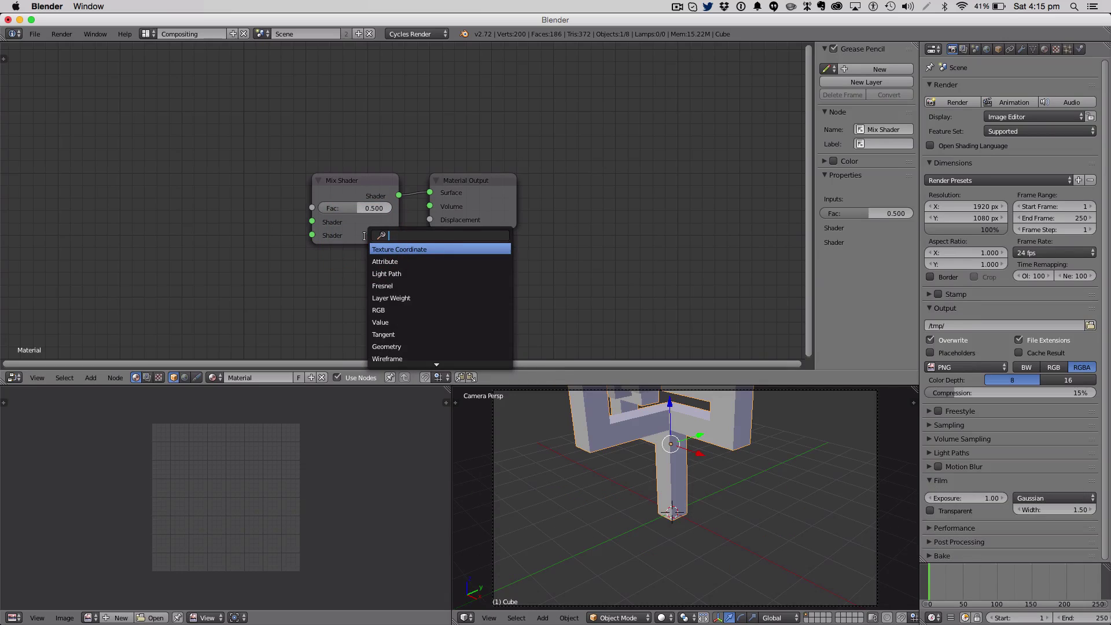
type("diff")
key("Return")
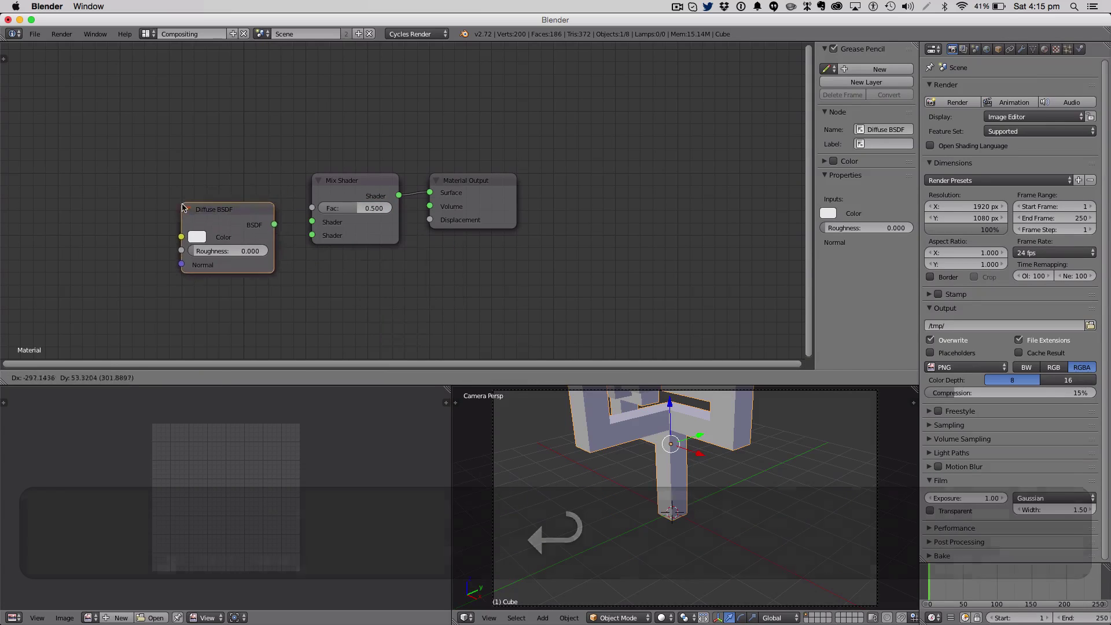
left_click(188, 222)
left_click_drag(280, 243, 312, 234)
Add a Glossy BSDF node below the Diffuse, feeding the Mix Shader's lower shader input.
key("shift+a")
left_click(335, 276)
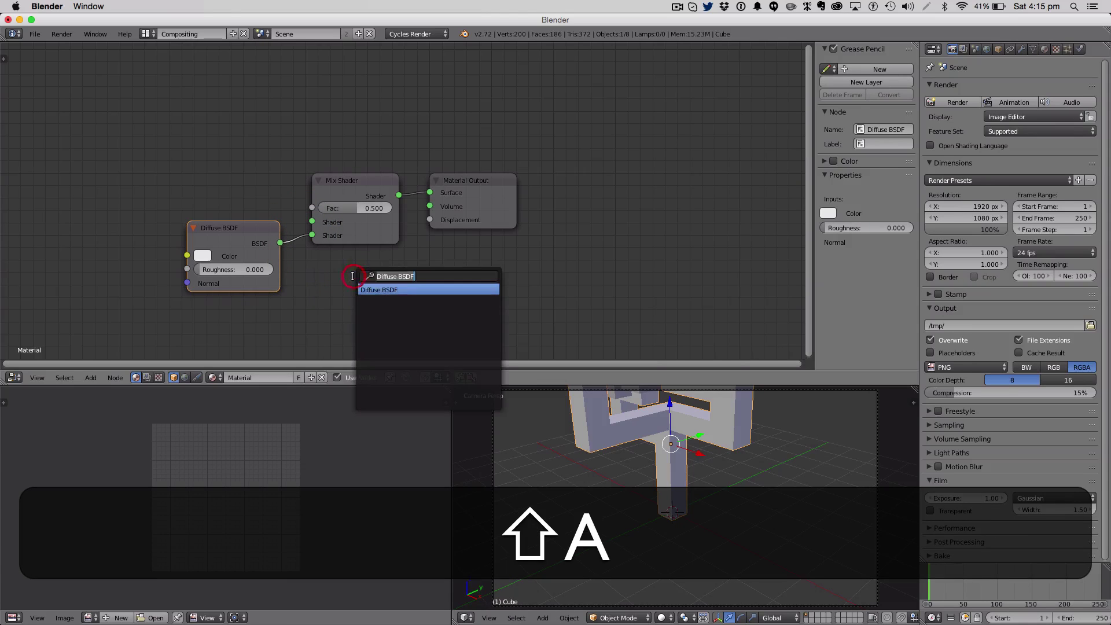
type("gl")
key("Return")
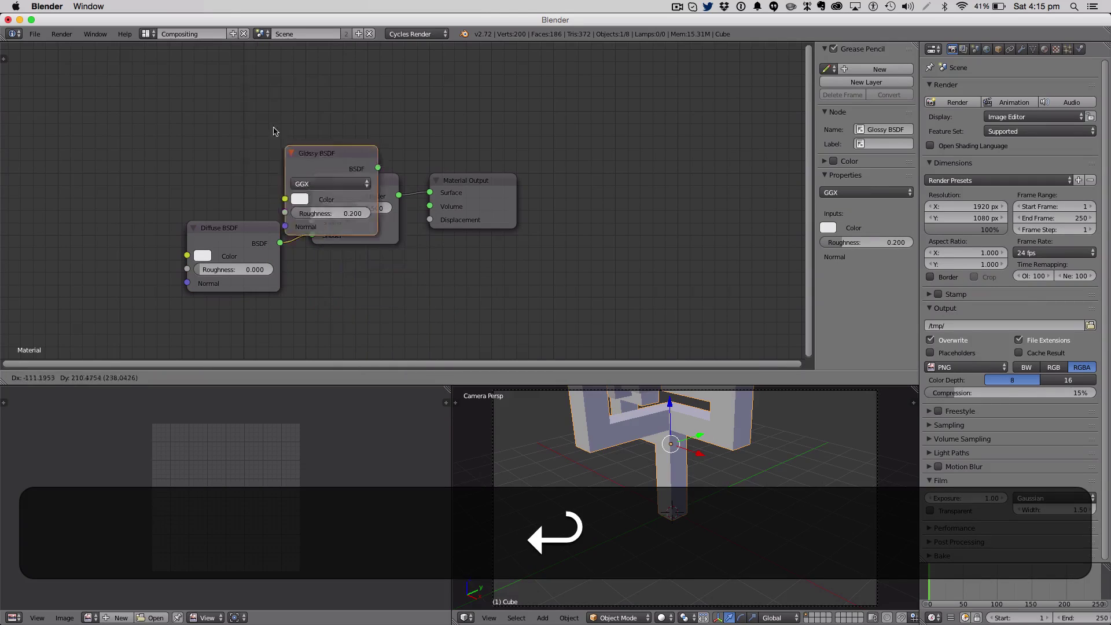
left_click(145, 205)
left_click(249, 224)
left_click_drag(249, 225, 312, 222)
left_click_drag(133, 219, 167, 225)
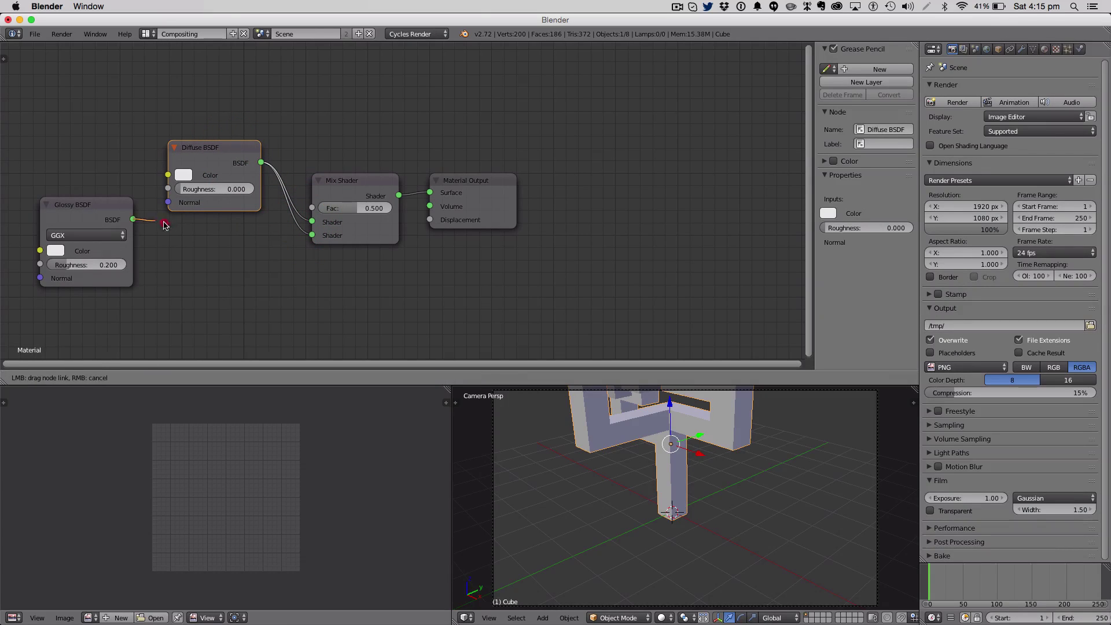
left_click_drag(285, 237, 302, 236)
left_click_drag(104, 216, 234, 264)
Add a Fresnel node above the Diffuse and connect it to the Mix Shader's Fac.
key("shift+a")
left_click(236, 254)
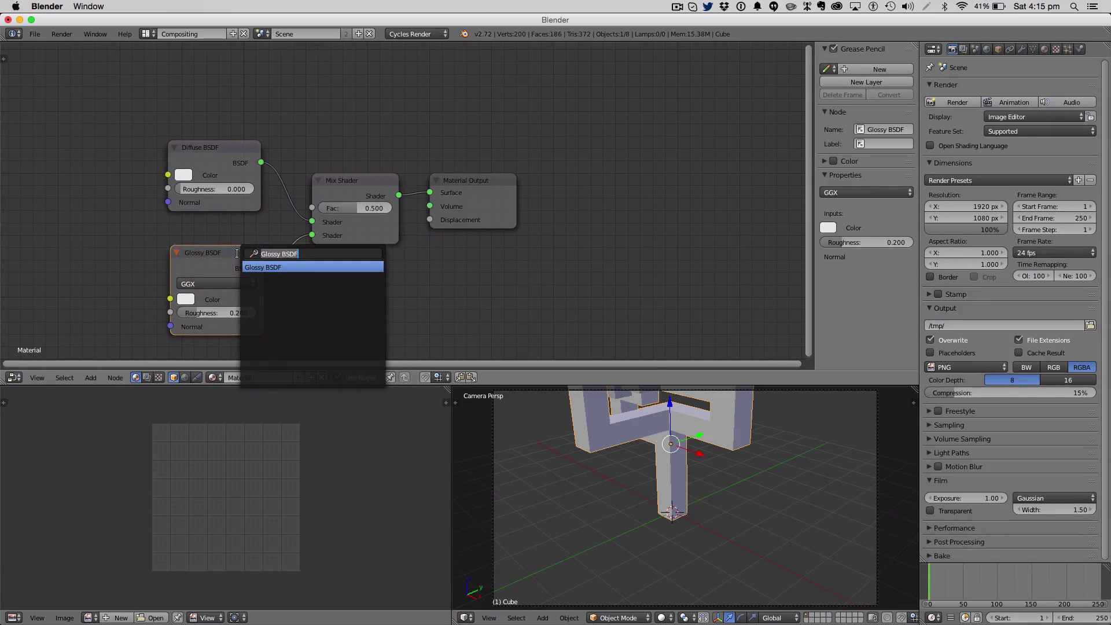
key("BackSpace")
type("fe")
key("BackSpace")
type("re")
key("Return")
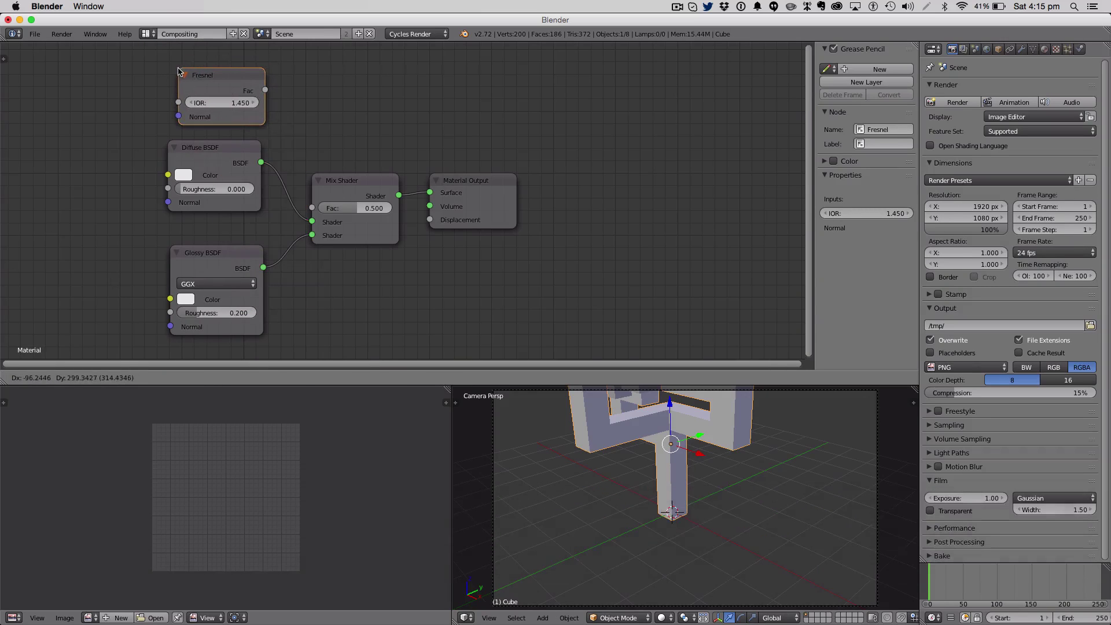
left_click(178, 70)
left_click_drag(265, 91, 312, 208)
Set the Diffuse BSDF colour to a very dark brown (R 0.030, G 0.014, B 0.005).
left_click(184, 175)
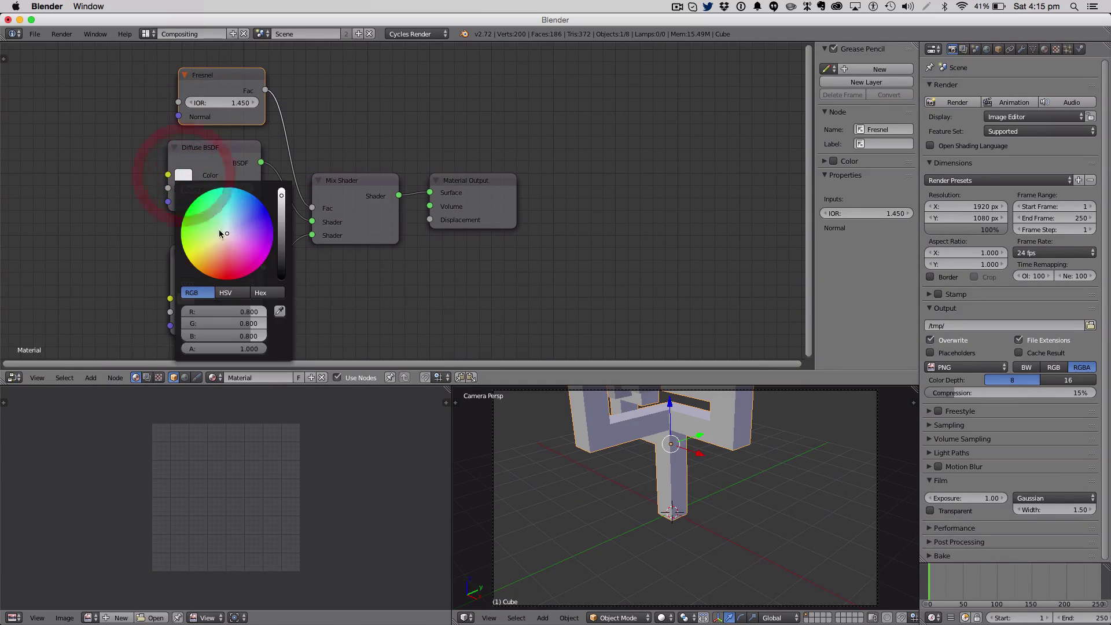
left_click_drag(219, 235, 218, 254)
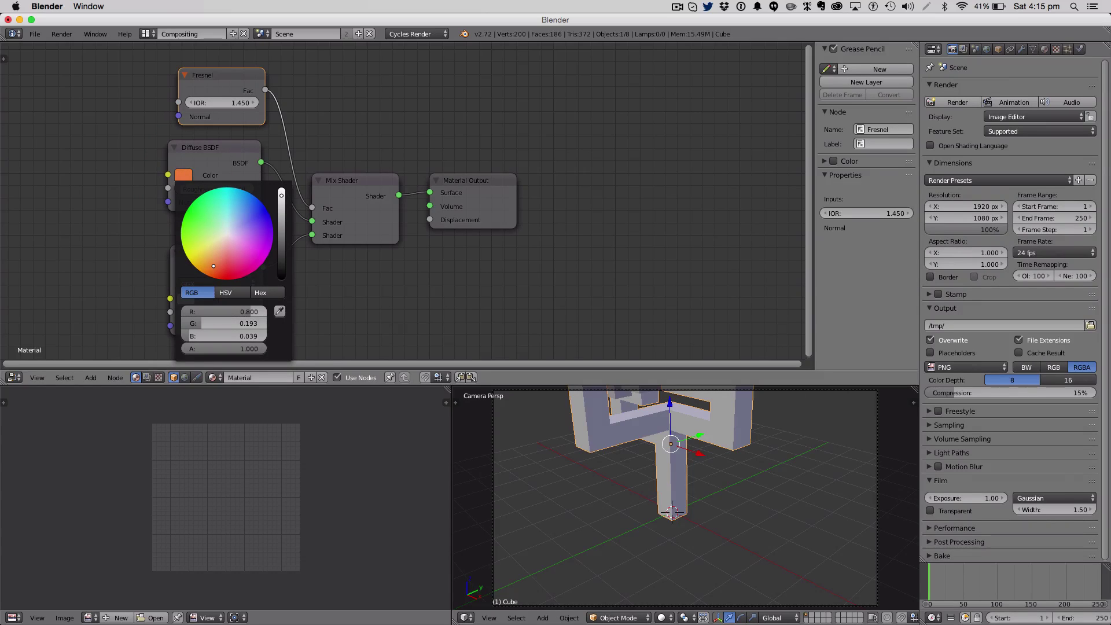
left_click_drag(282, 222, 282, 248)
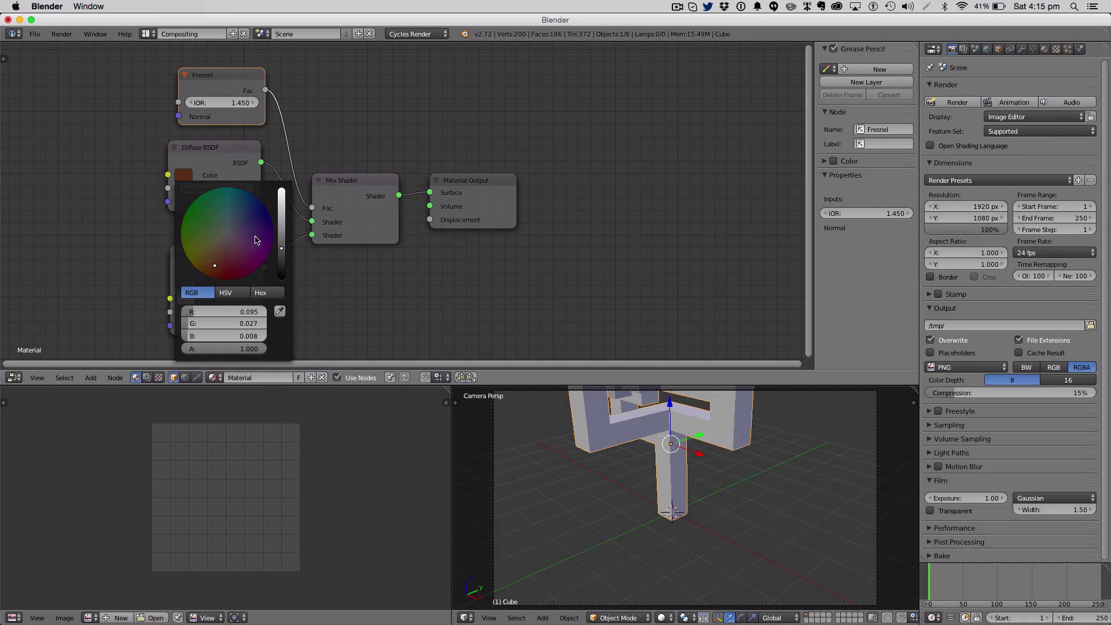
left_click_drag(281, 252, 281, 263)
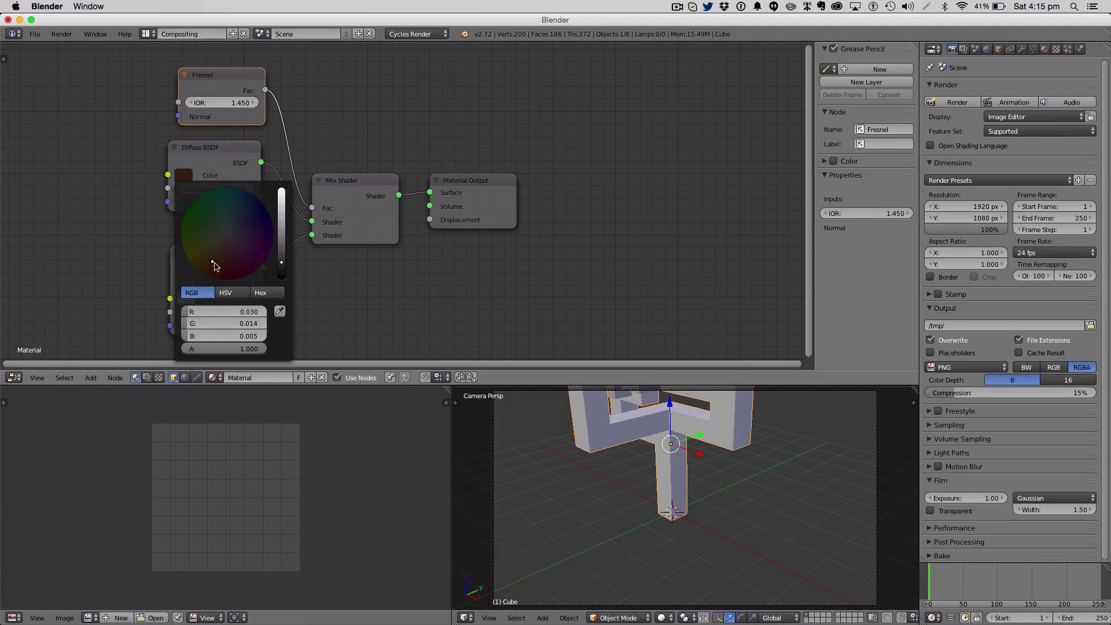
Set Glossy distribution to Beckmann, Fresnel IOR to 1.25 and Glossy roughness to 0.4.
left_click(230, 282)
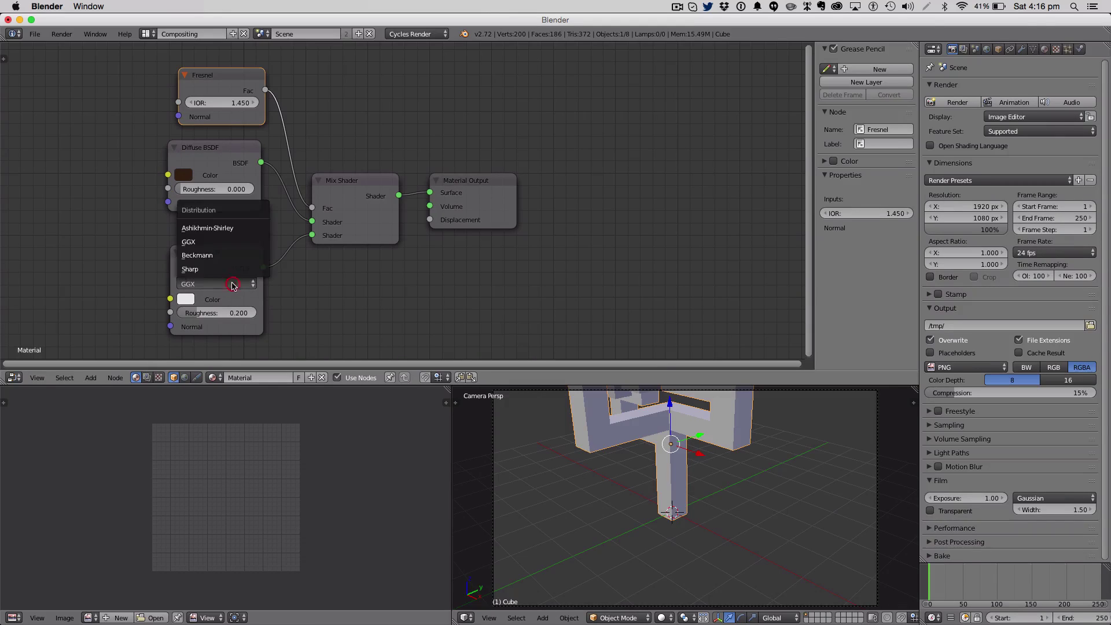
left_click(225, 258)
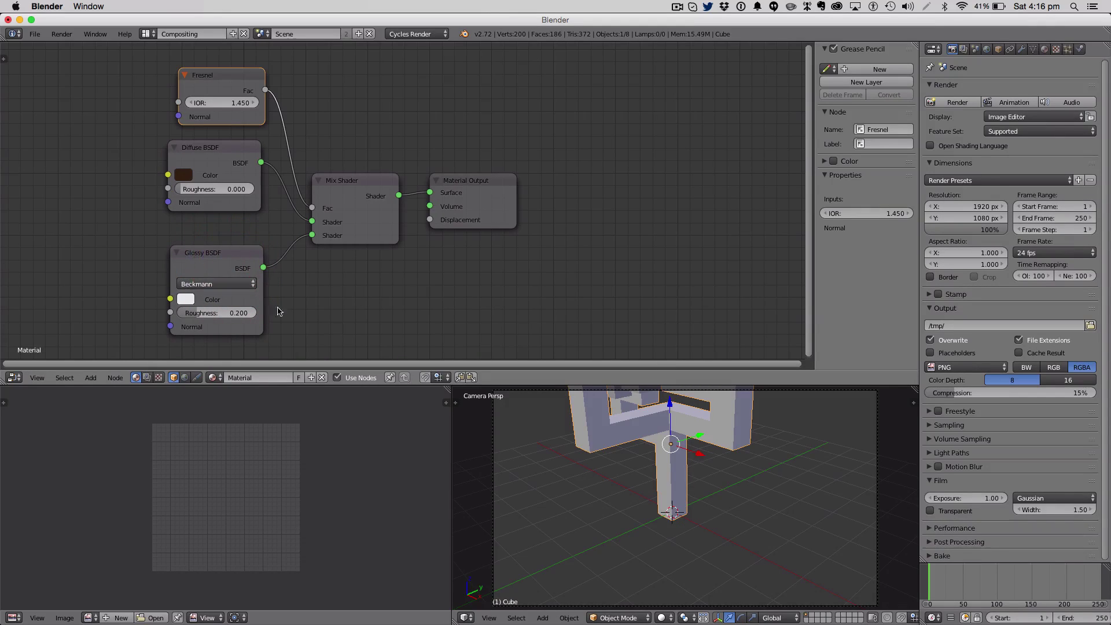
left_click(216, 102)
type("1.2")
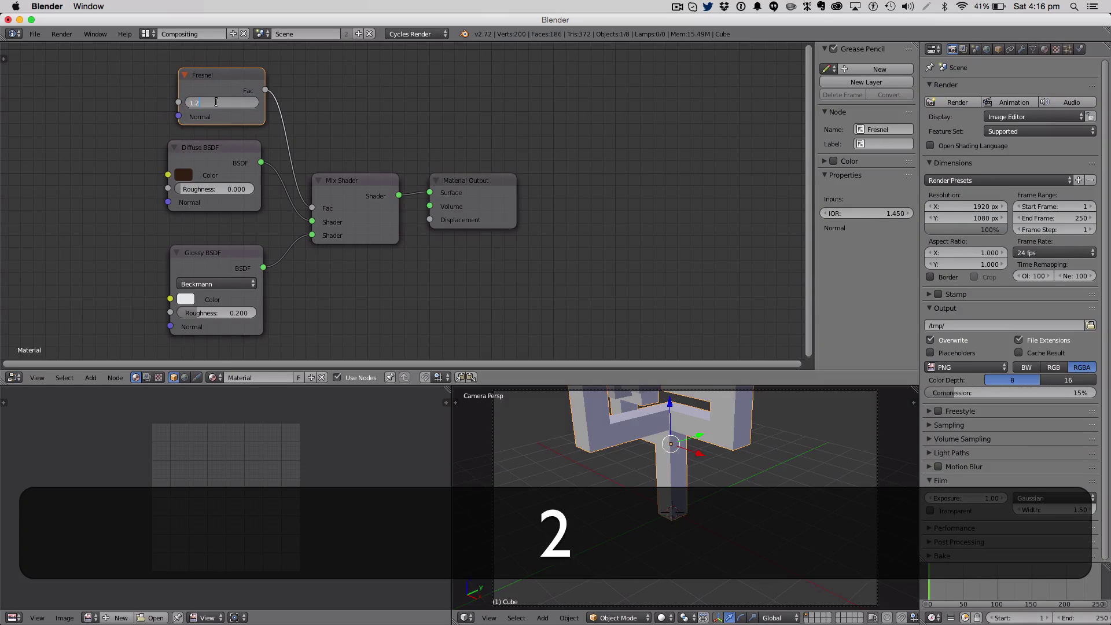
type("5")
key("Return")
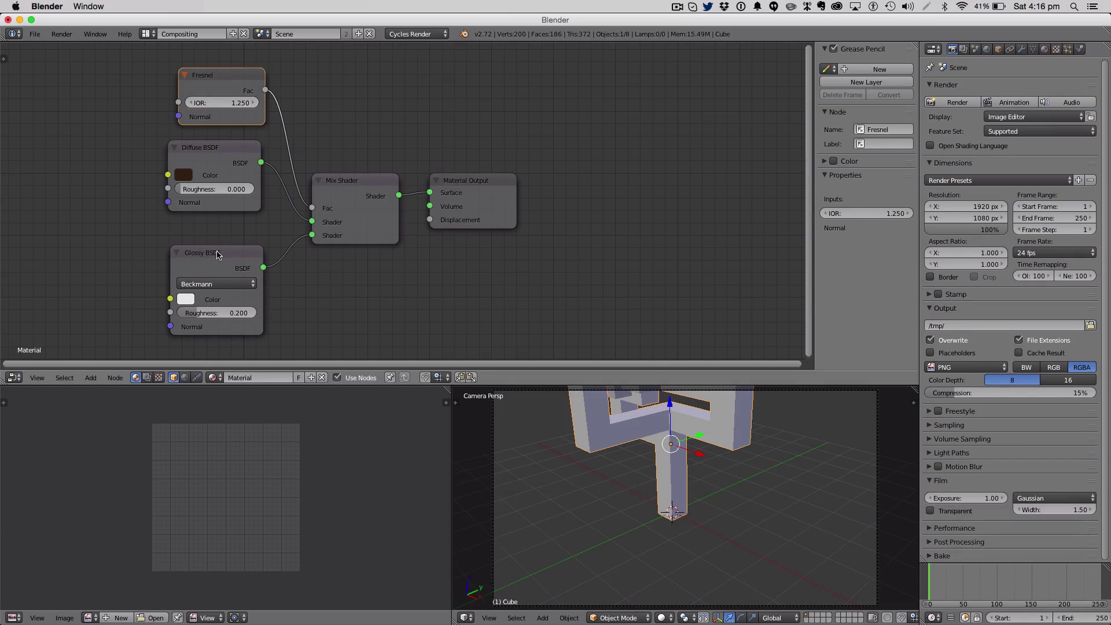
left_click(213, 313)
type("0.400")
key("Return")
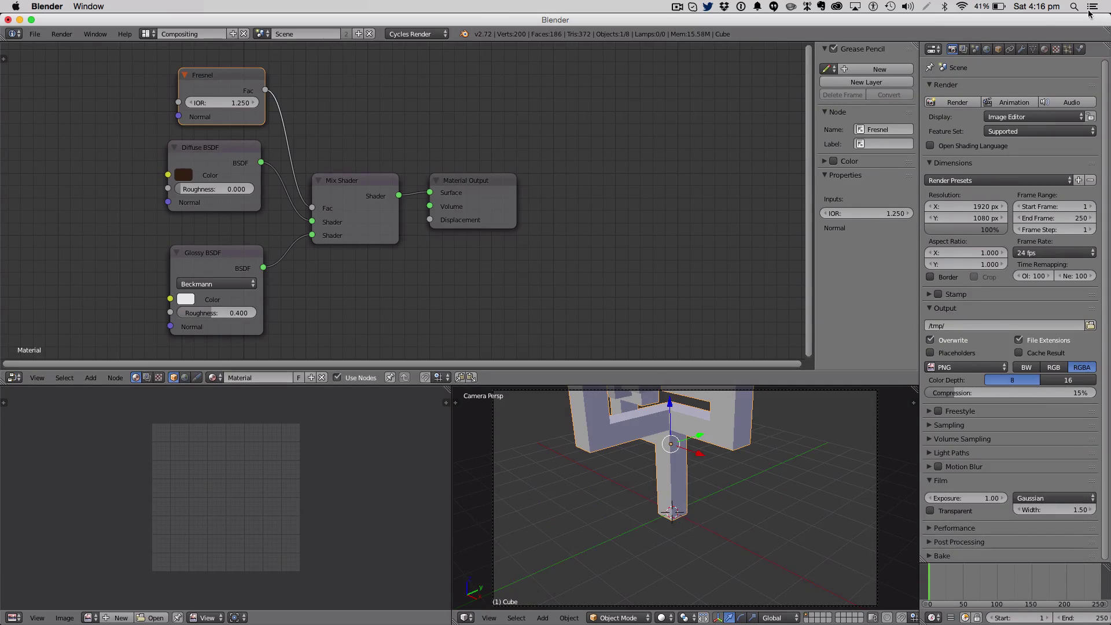
Expand the material preview in Material properties and re-enter the Fresnel IOR as 1.25.
left_click(1044, 49)
left_click(939, 158)
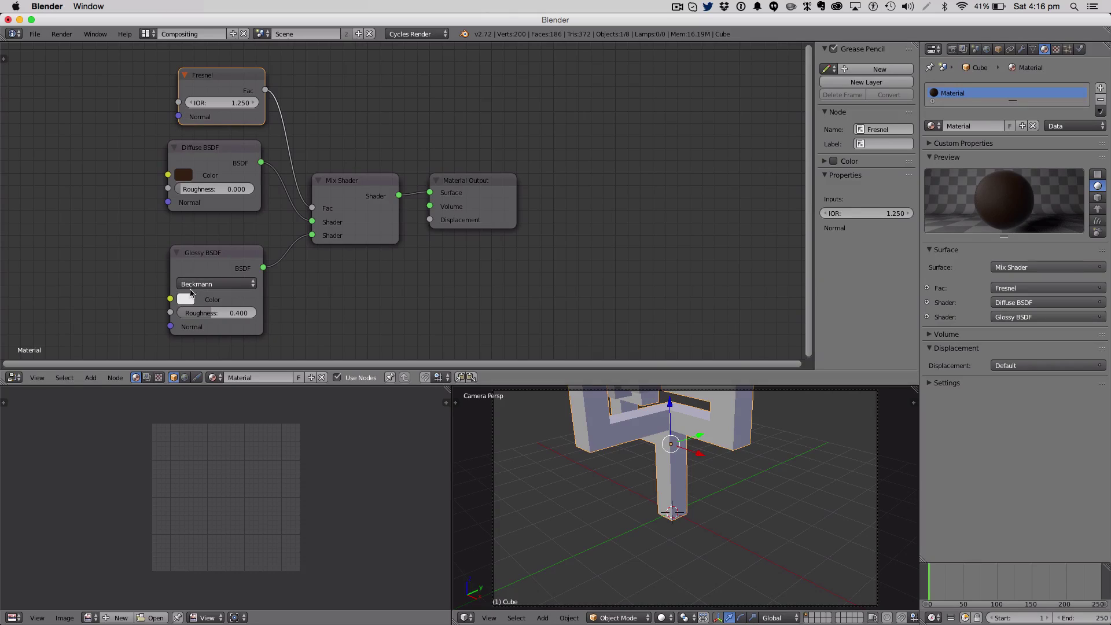
mouse_move(200, 190)
left_mouse_down()
mouse_move(173, 191)
mouse_move(196, 192)
left_mouse_up()
left_click(222, 103)
type("1")
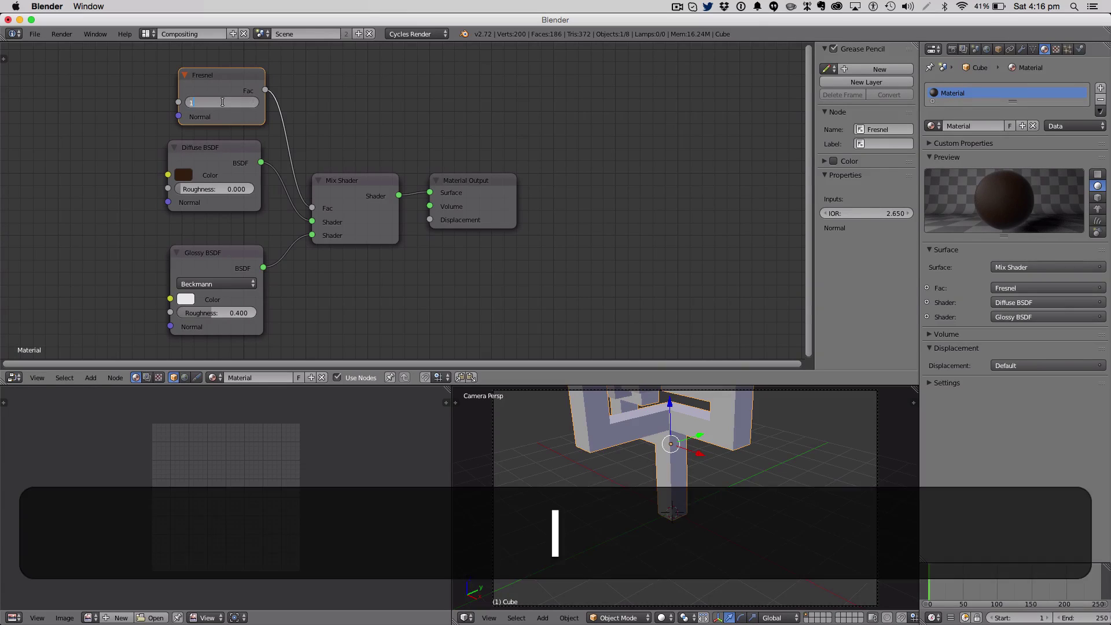
type(".25")
key("Return")
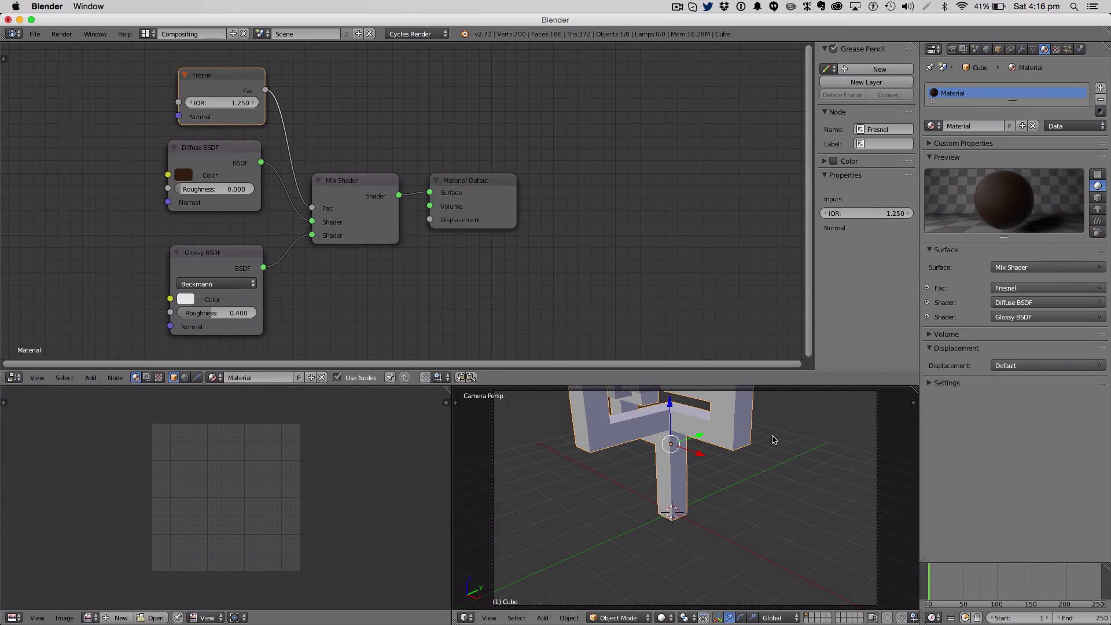
scroll(772, 439, "down", 3)
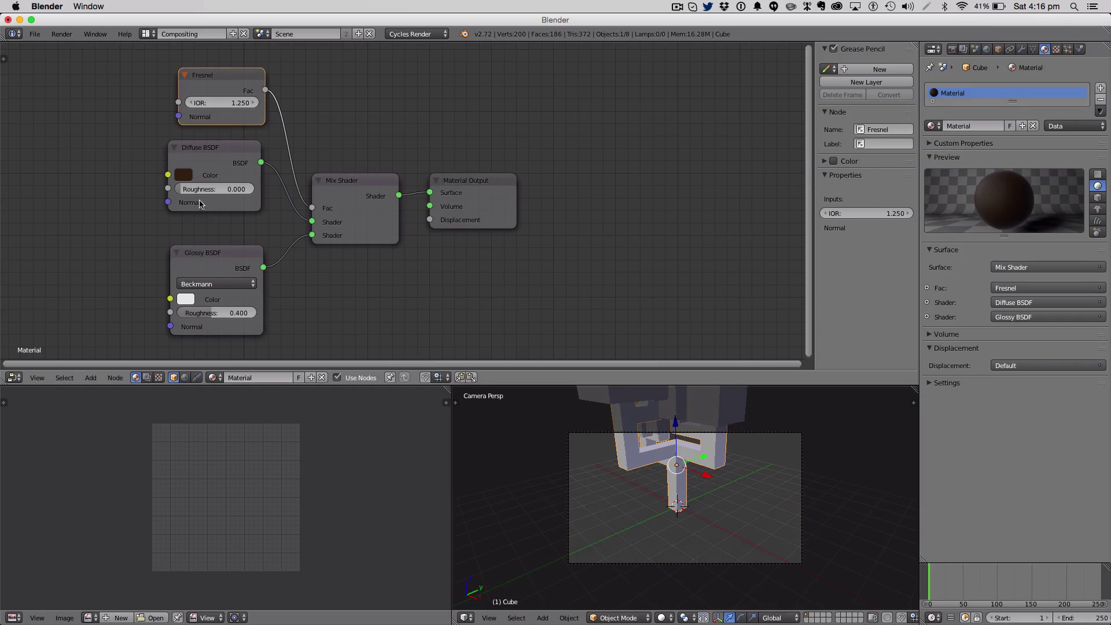
Back in the Default layout, sample the dark preview sphere as the material's viewport colour.
left_click(149, 33)
left_click(181, 88)
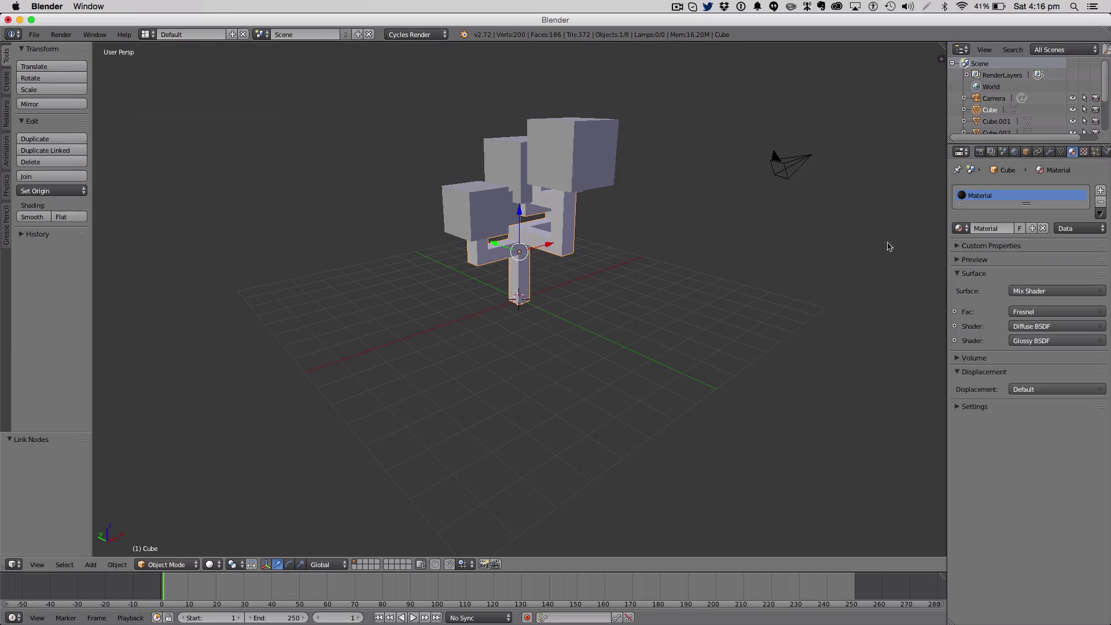
left_click(986, 260)
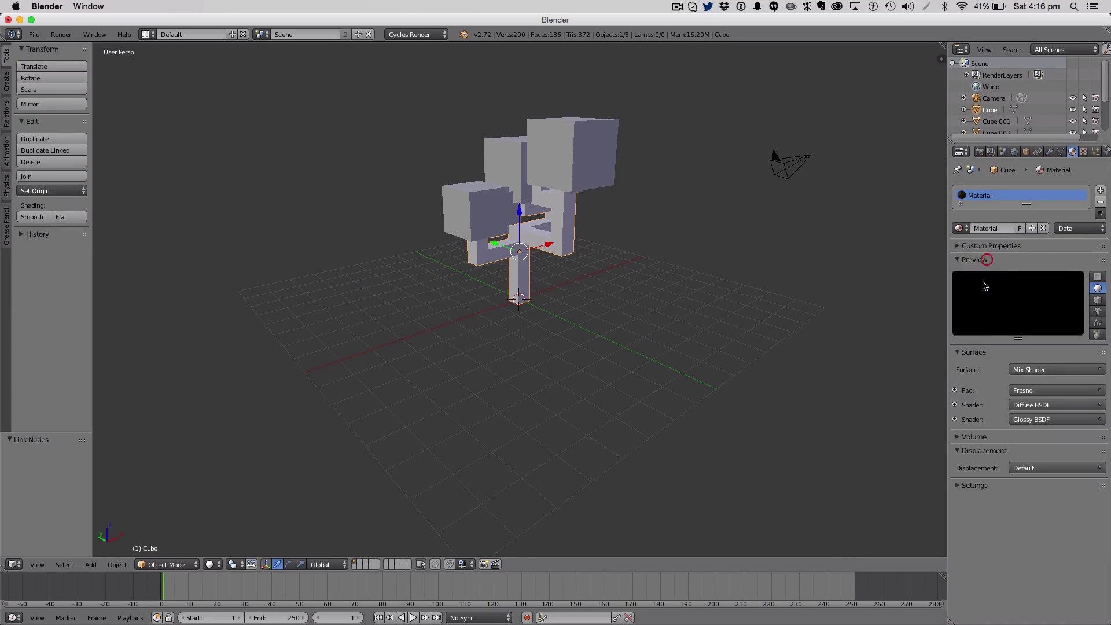
left_click(982, 487)
left_click(995, 514)
left_click(1015, 474)
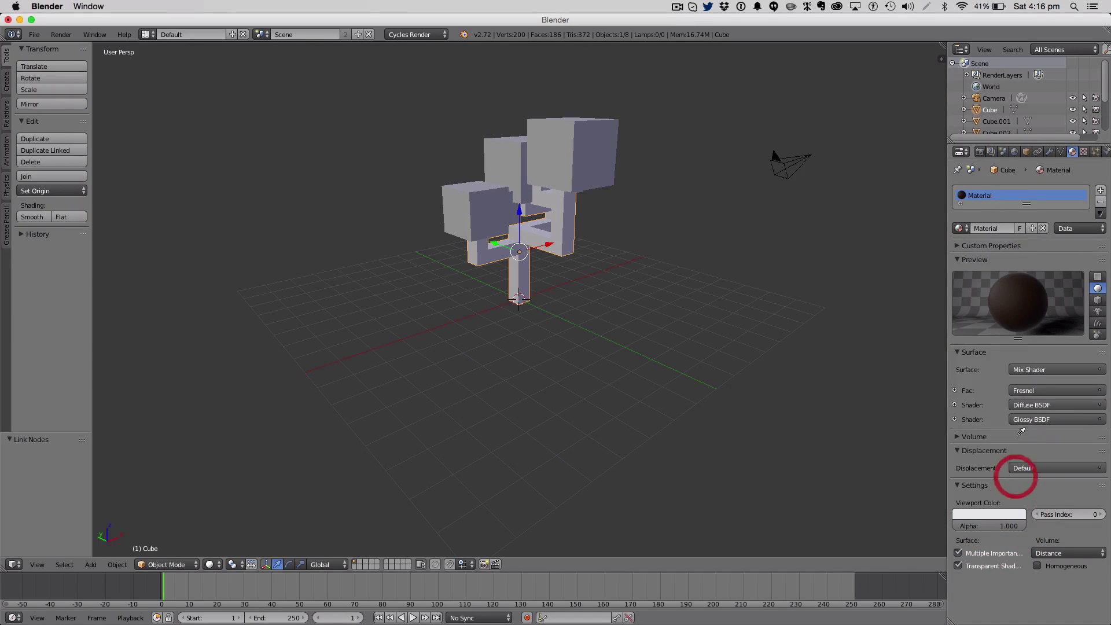
left_click(1029, 295)
Rename the dark trunk material to 'trunk'.
scroll(667, 324, "up", 5)
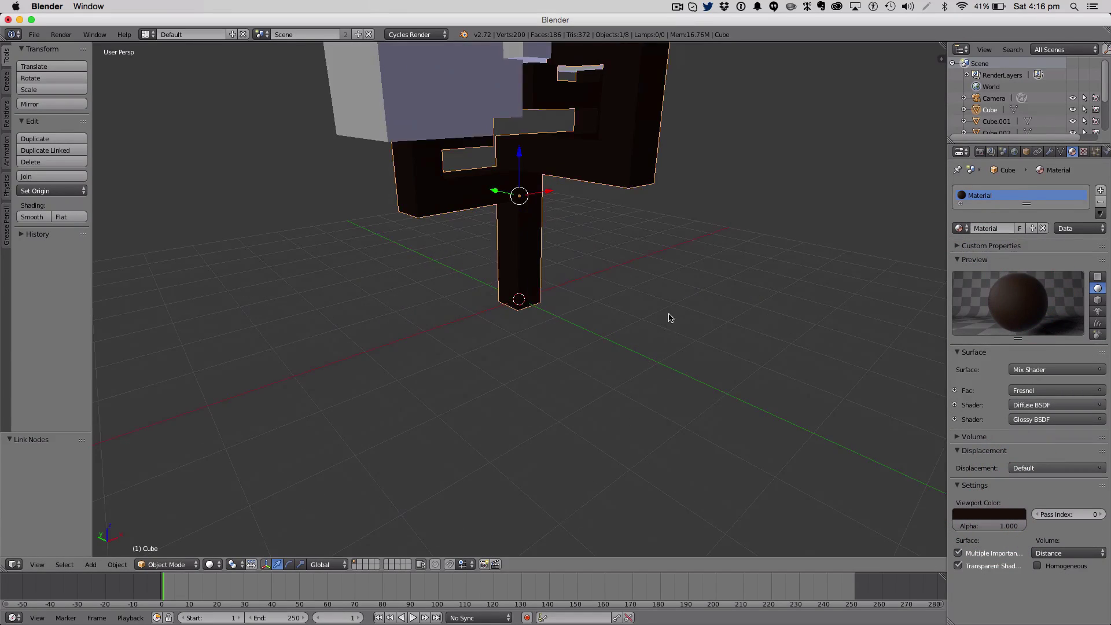
middle_click_drag(667, 324, 705, 328)
scroll(705, 329, "down", 3)
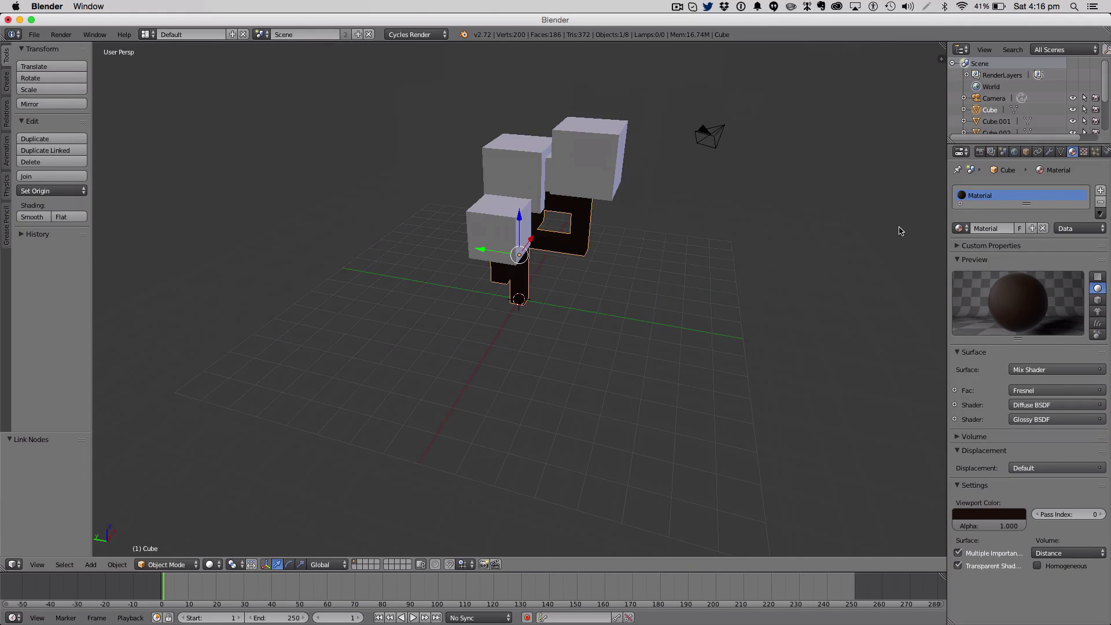
left_click(996, 229)
type("trunK")
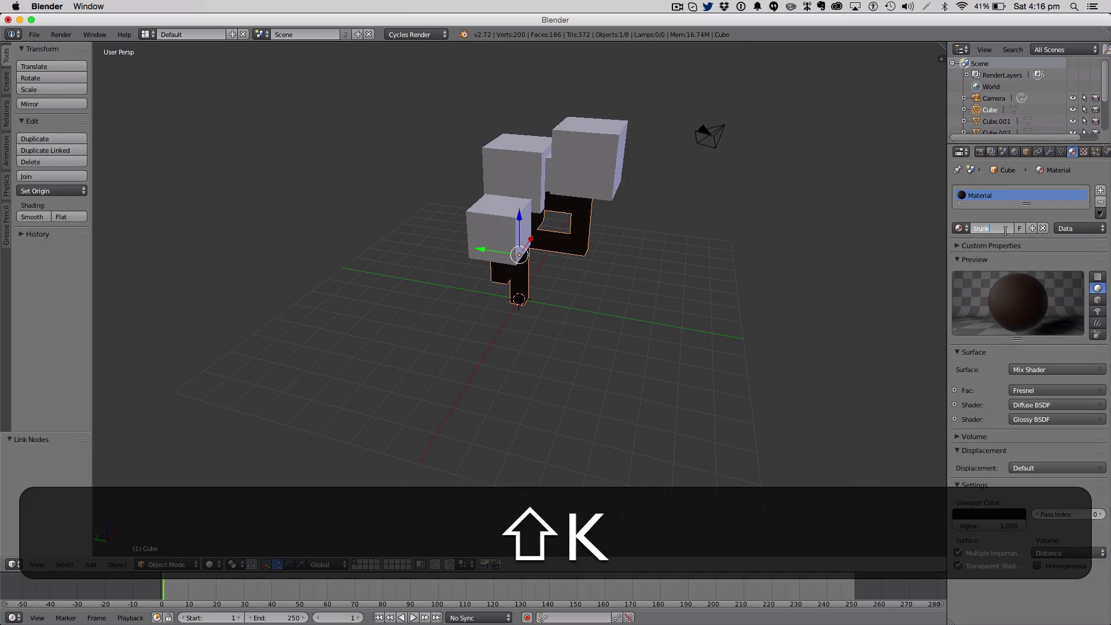
key("Return")
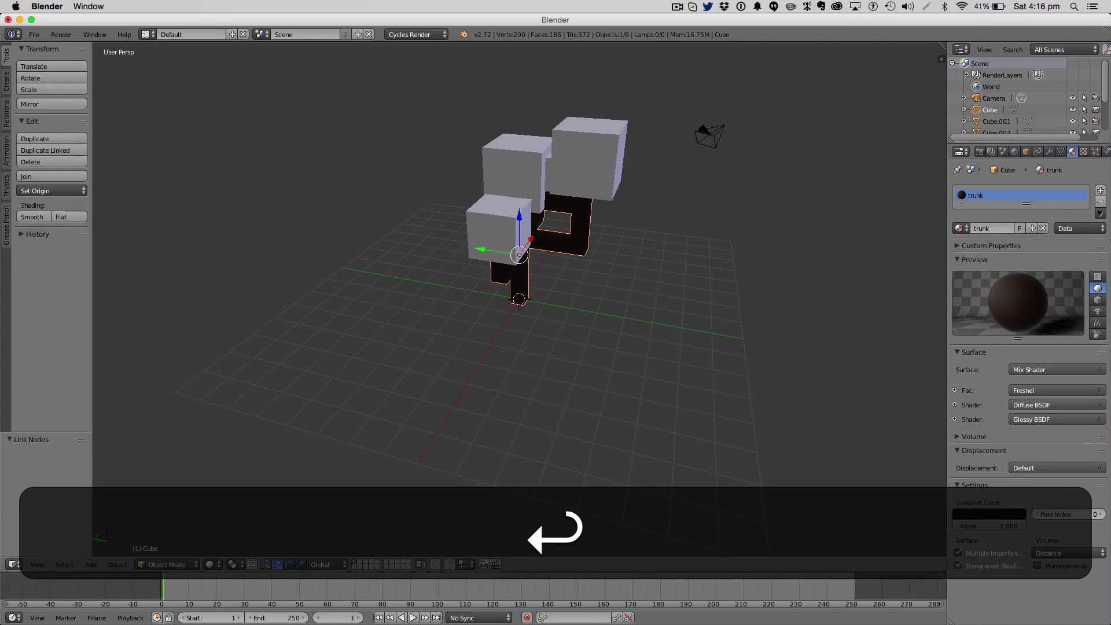
Create a new 'Leaves' material on the top-right cube with a Mix Shader surface.
right_click(593, 153)
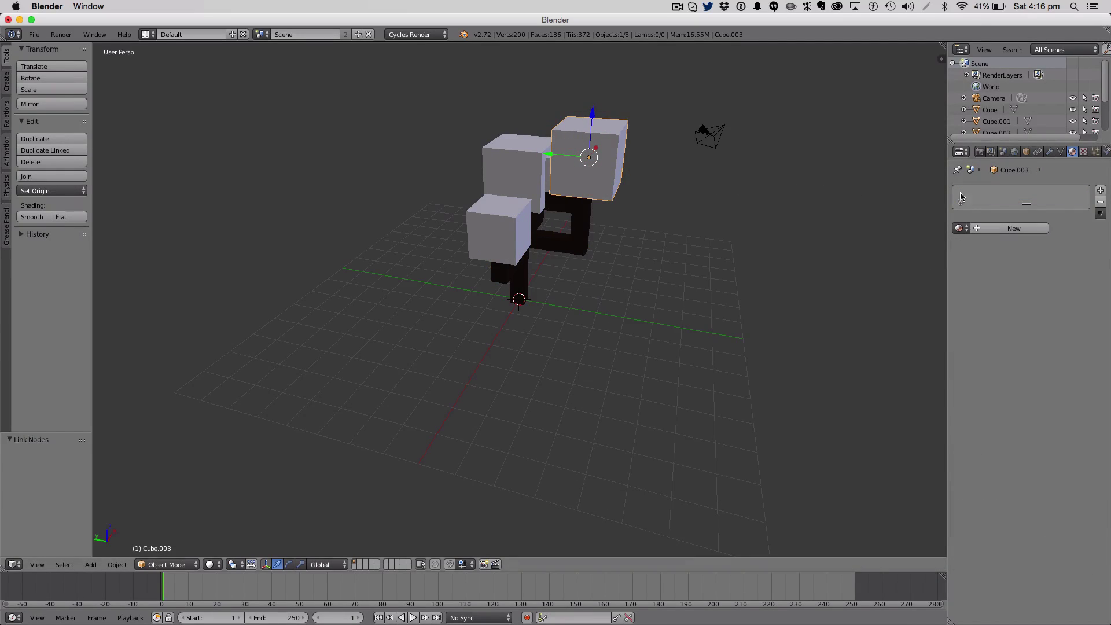
left_click(1013, 228)
double_click(994, 228)
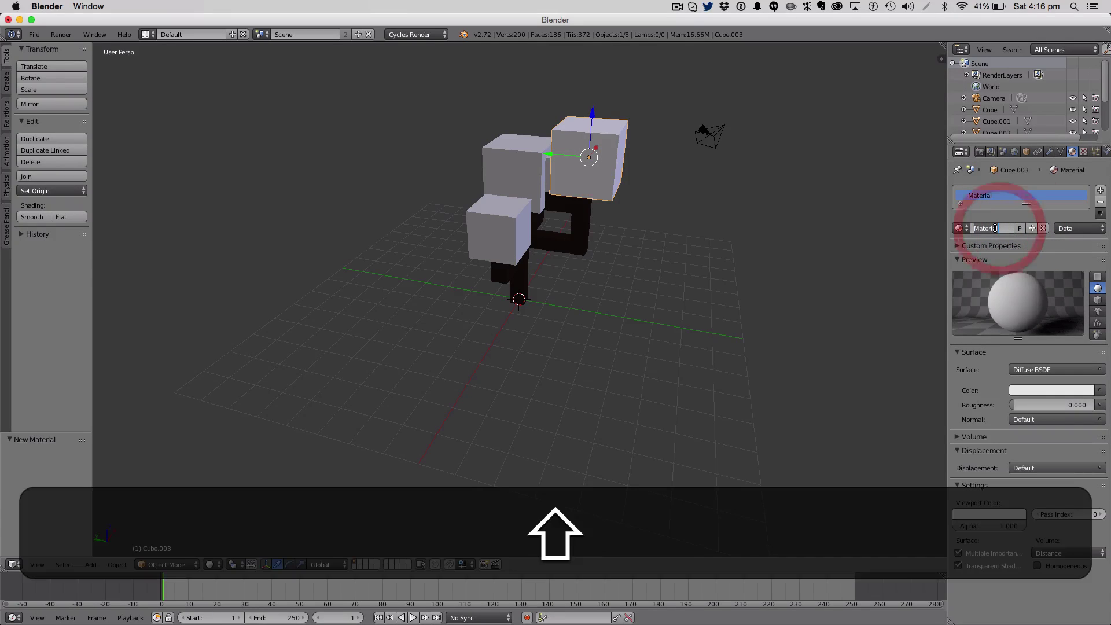
type("Leaves")
key("Return")
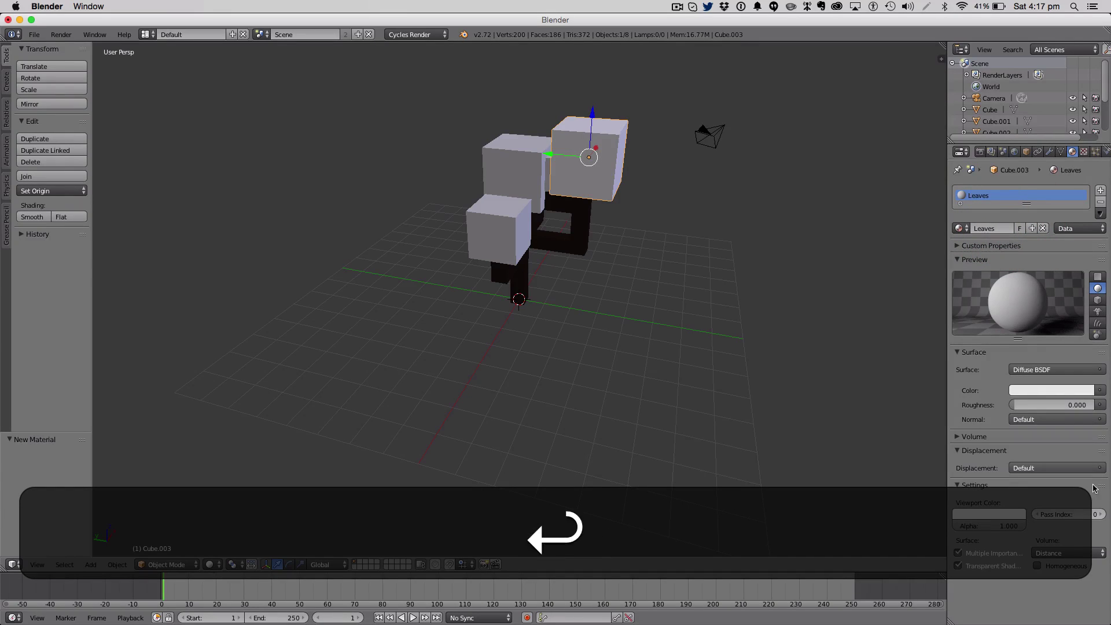
left_click(1050, 369)
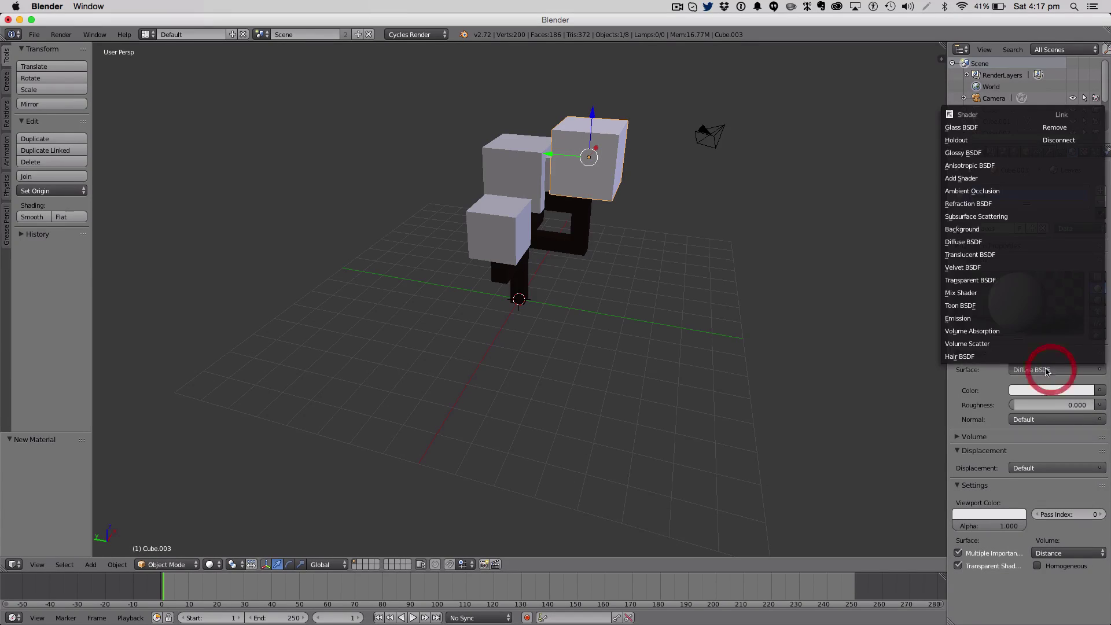
left_click(984, 294)
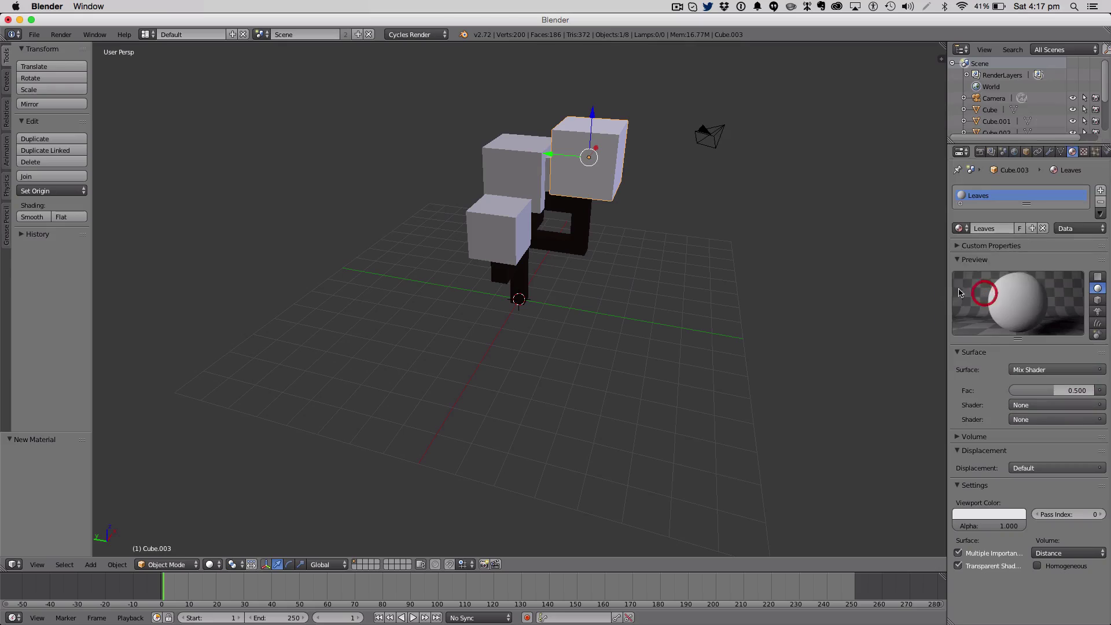
left_click(145, 34)
In the node editor, add a Fresnel node and wire it into the Mix Shader's Fac input.
left_click(165, 76)
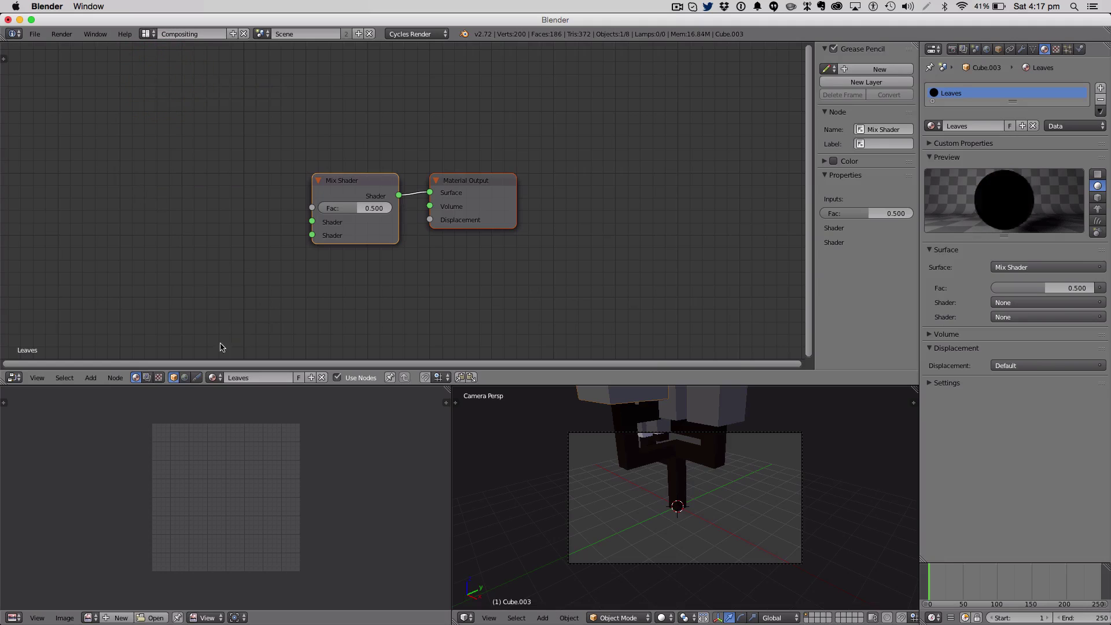
key("shift+a")
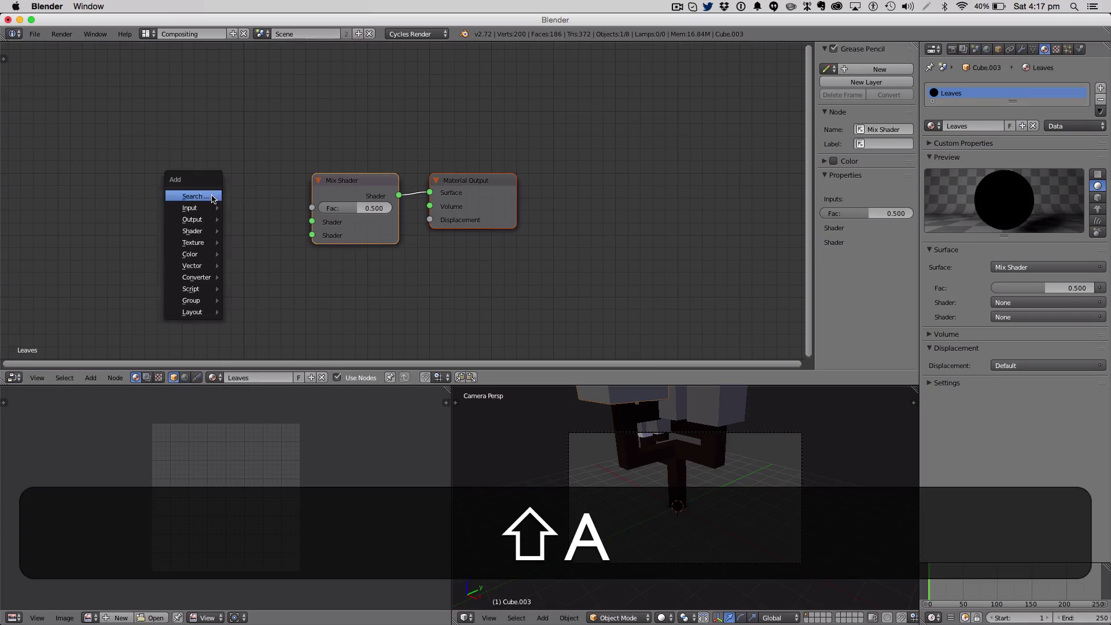
left_click(211, 194)
type("fresnel")
key("Return")
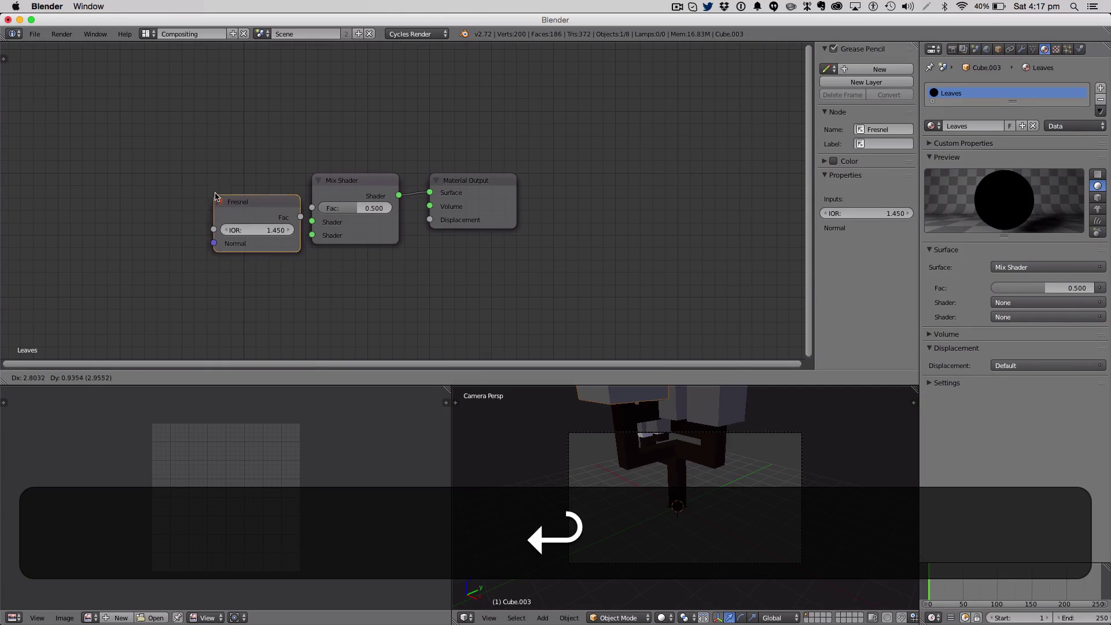
left_click(169, 114)
left_click_drag(258, 137, 260, 140)
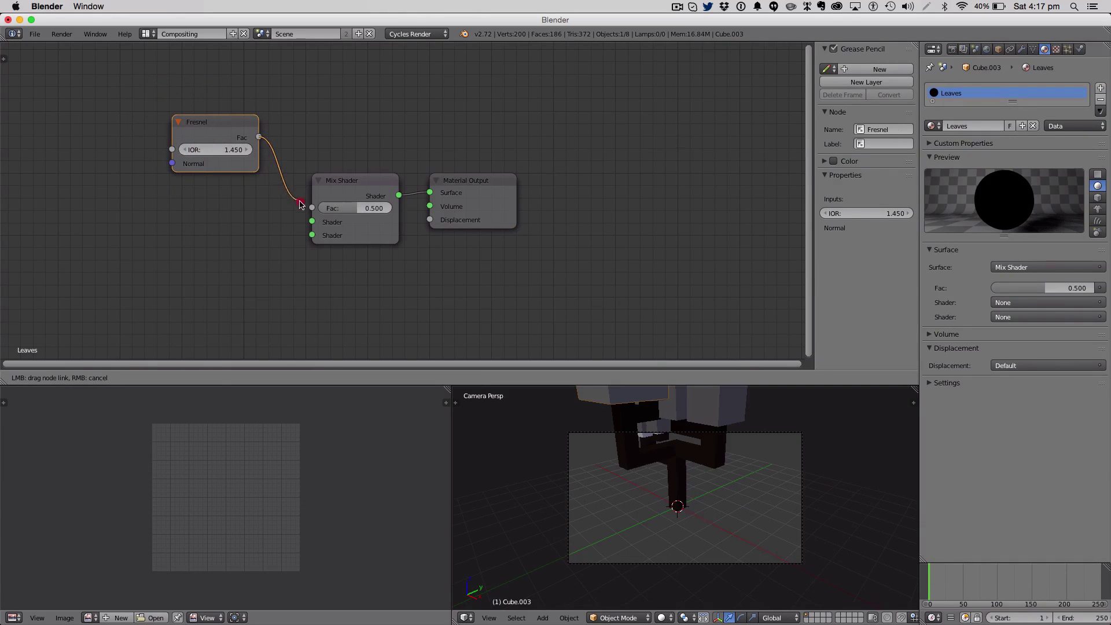
left_click_drag(301, 204, 312, 208)
Add a Glossy BSDF node and connect it to the Mix Shader's second shader input.
key("shift+a")
left_click(294, 222)
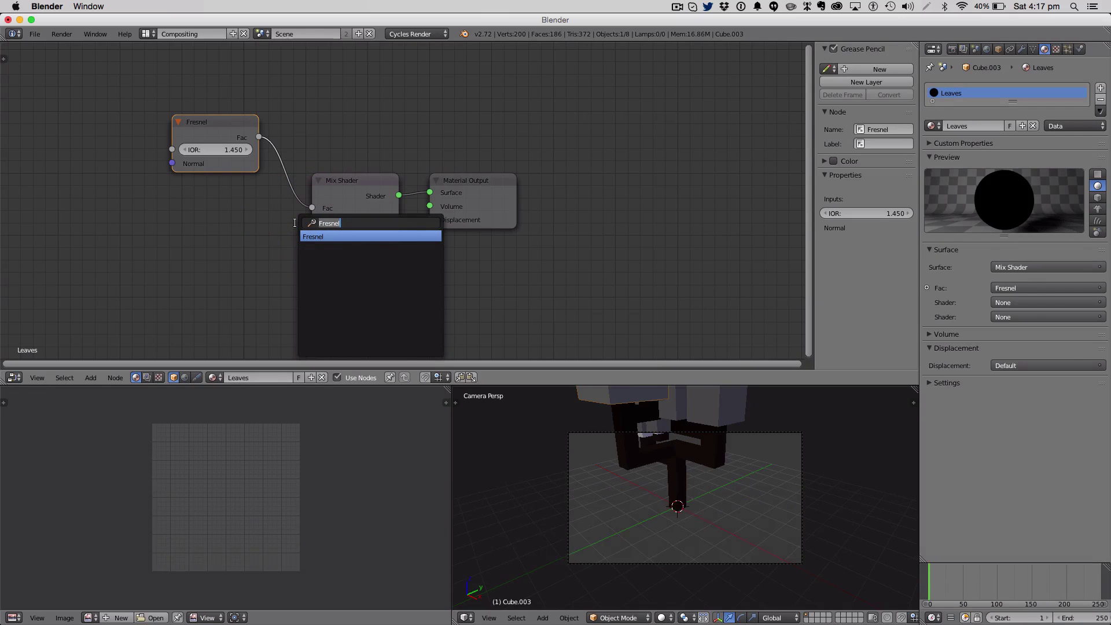
type("gl")
key("Return")
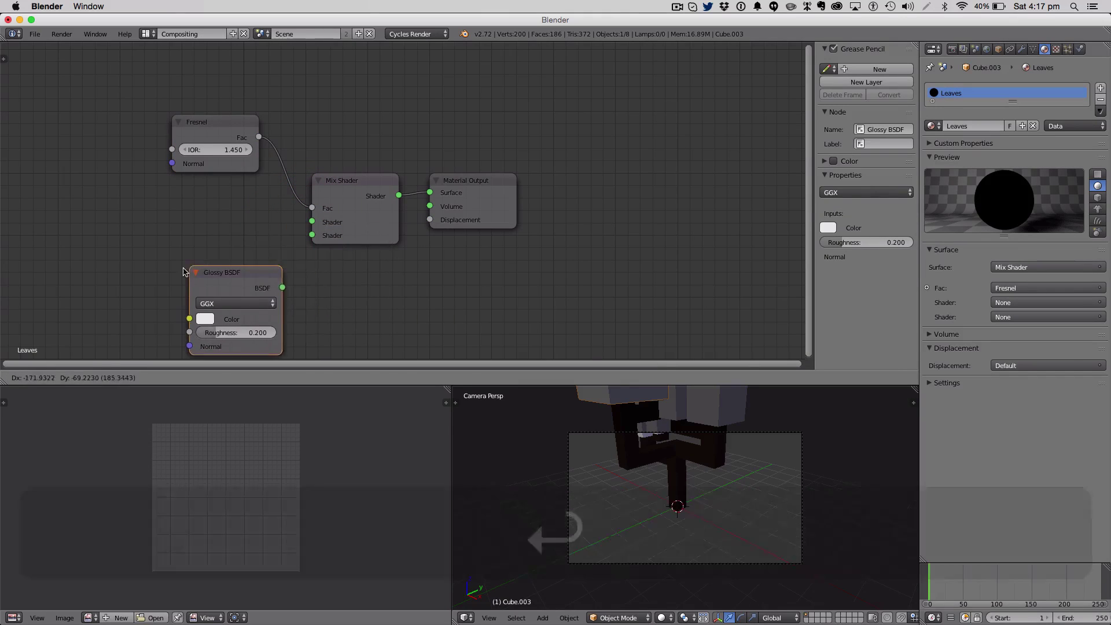
left_click(181, 268)
left_click_drag(274, 291, 312, 236)
Add a Diffuse BSDF node and connect it to the Mix Shader's first shader input.
key("shift+a")
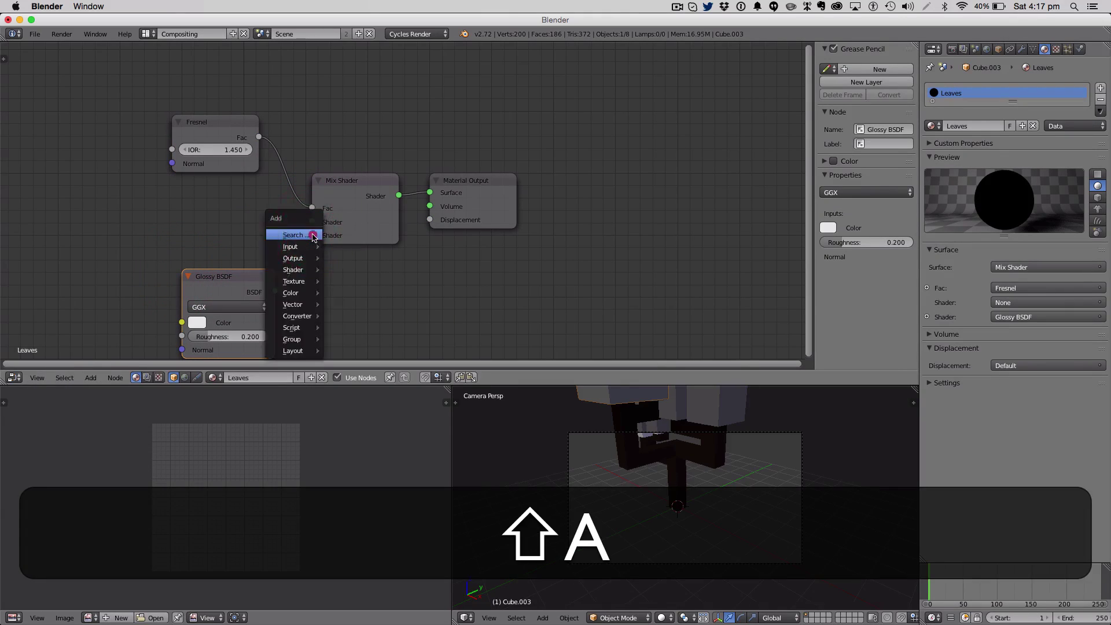
left_click(311, 234)
type("di")
key("Return")
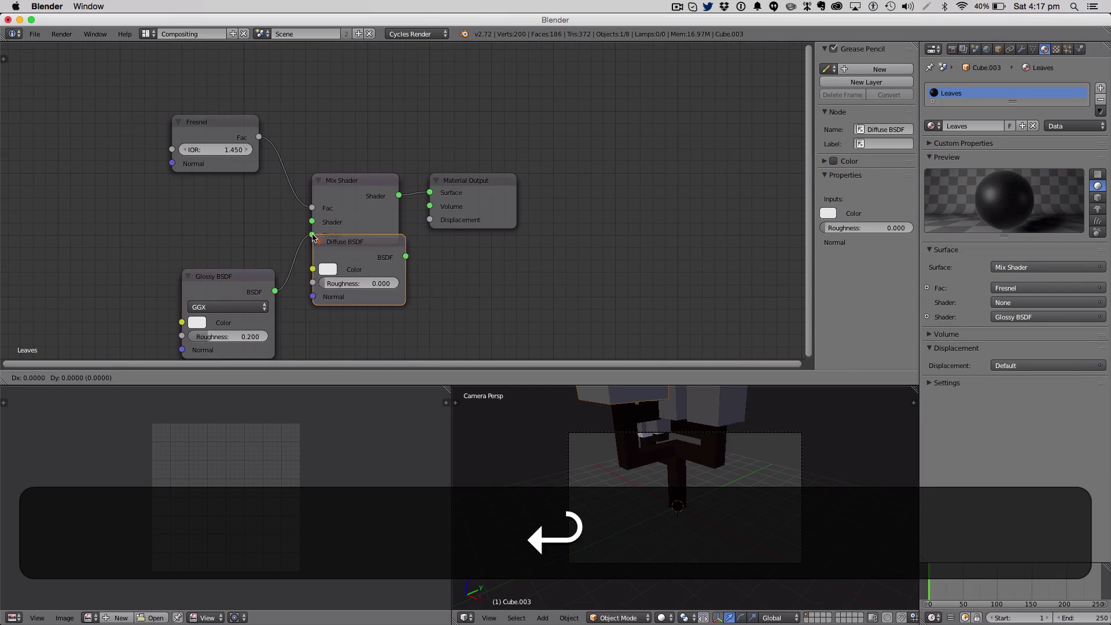
left_click(168, 181)
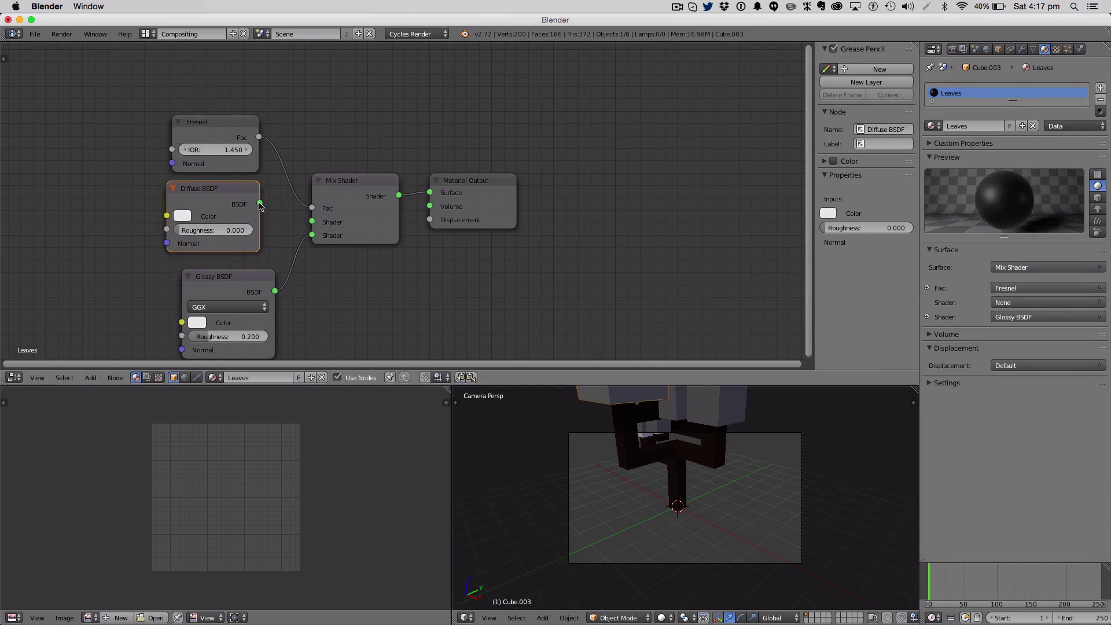
left_click_drag(260, 202, 311, 221)
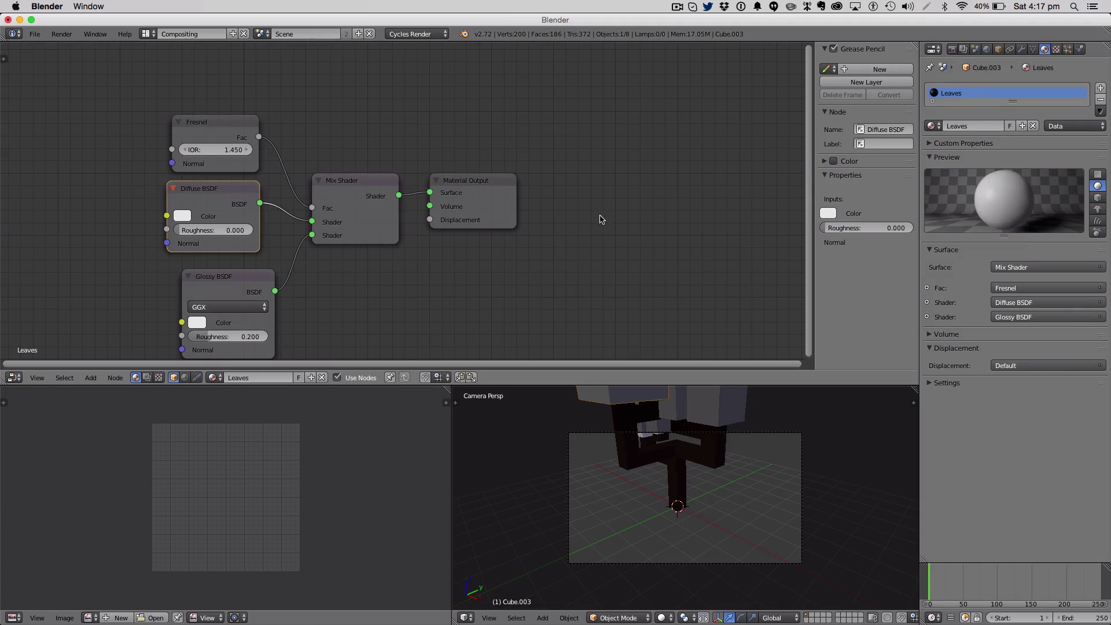
Make the Diffuse colour lime green and switch the Glossy distribution to Beckmann.
left_click(187, 217)
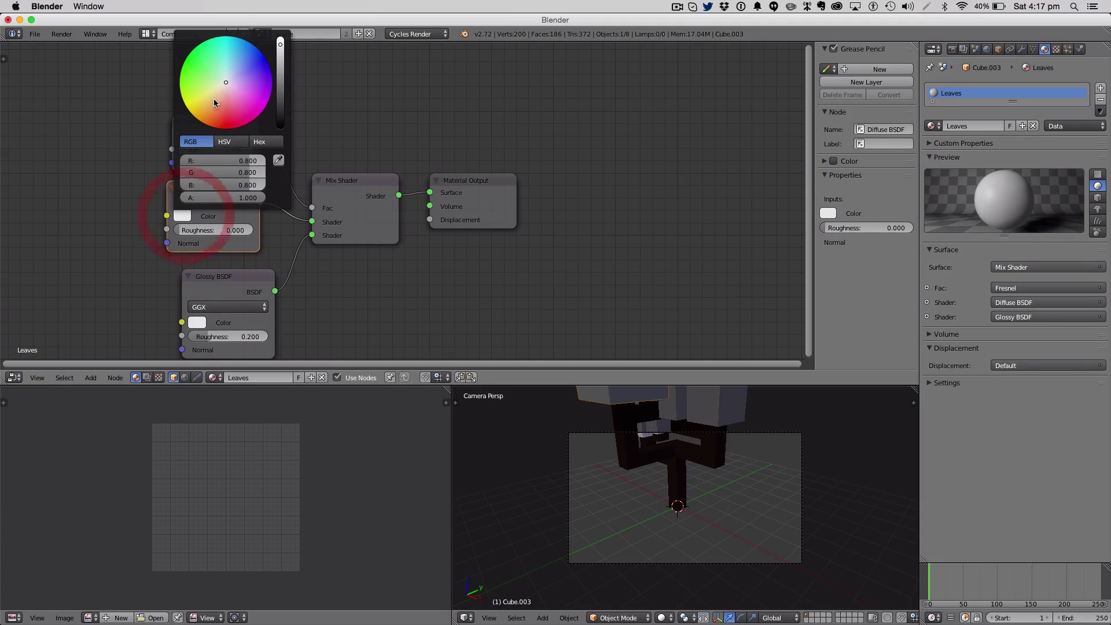
left_click(186, 92)
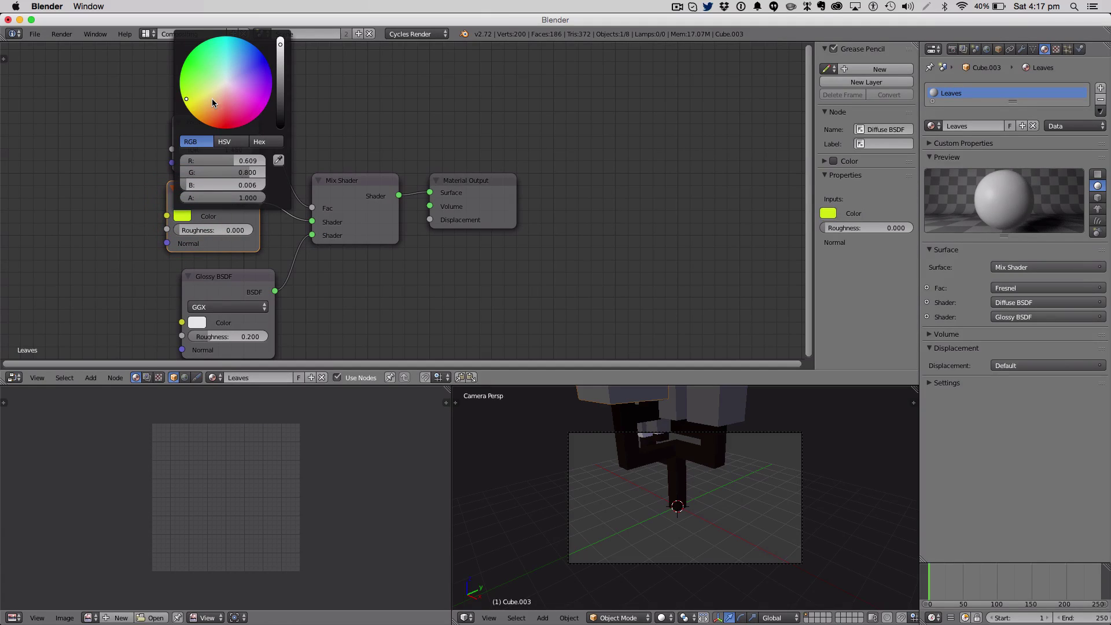
left_click(214, 310)
left_click(218, 281)
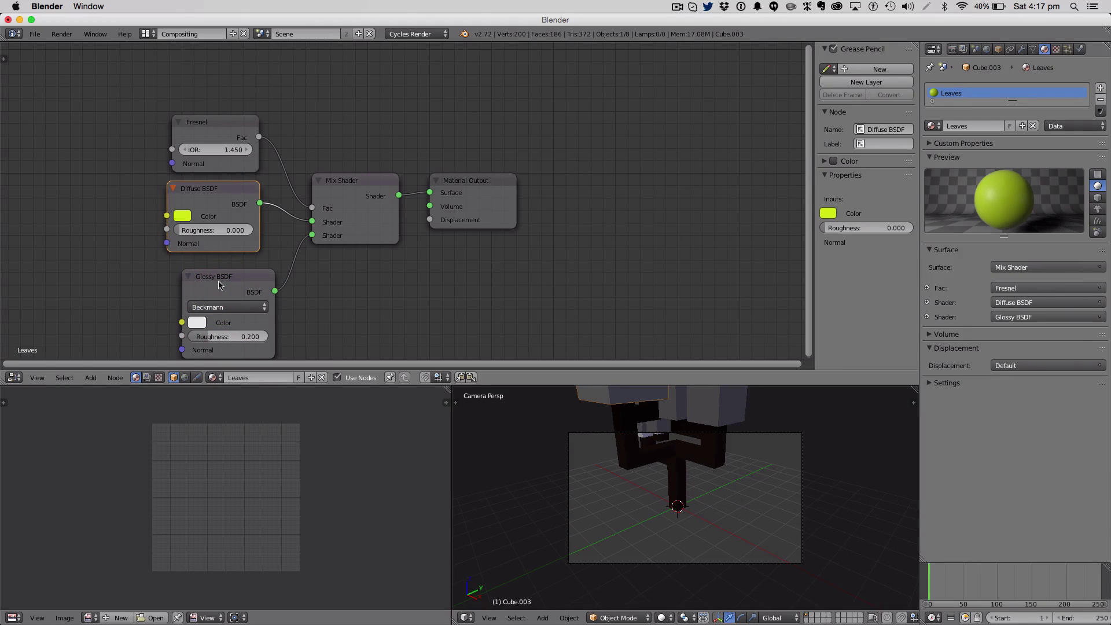
Set the Fresnel IOR to 1.35 and the Glossy roughness to 0.4.
left_click(211, 151)
type("1.35")
key("Return")
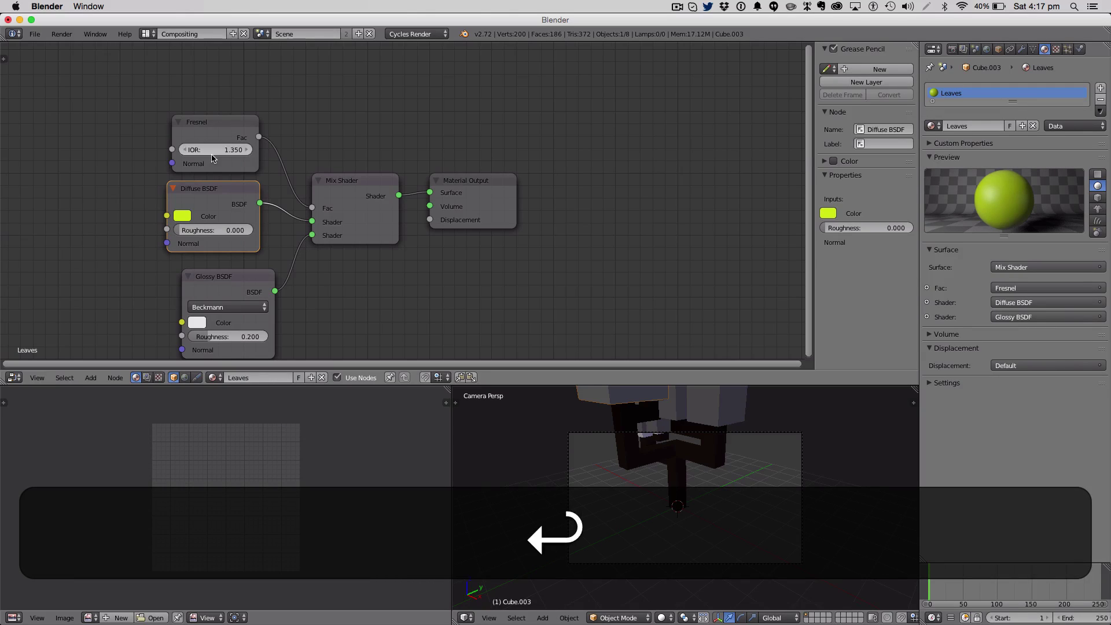
left_click(242, 335)
key("BackSpace")
type("0.4")
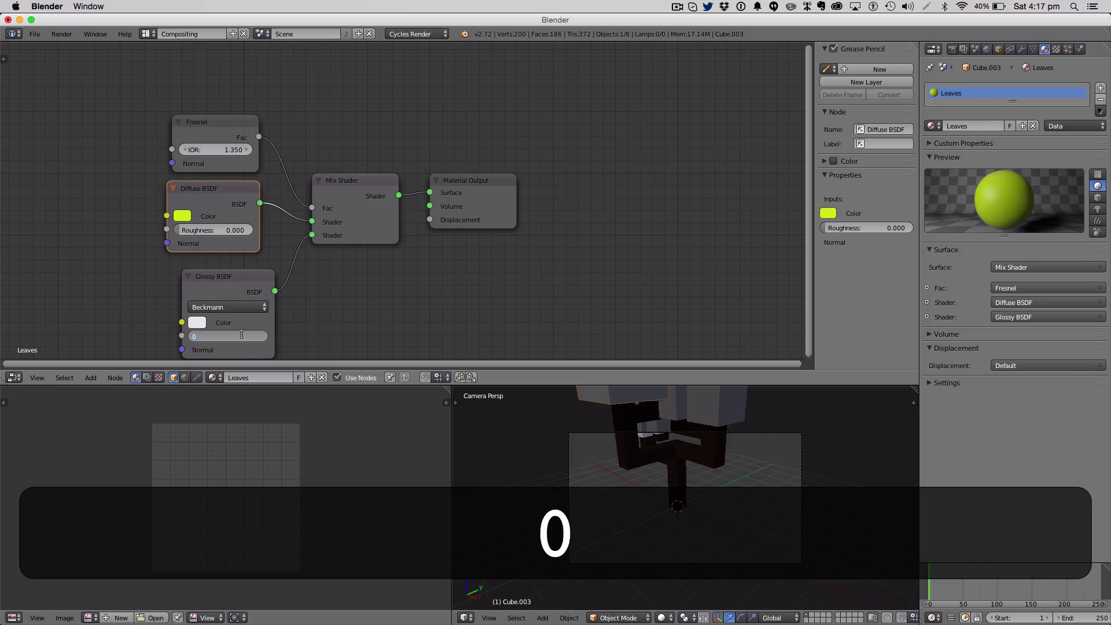
key("Return")
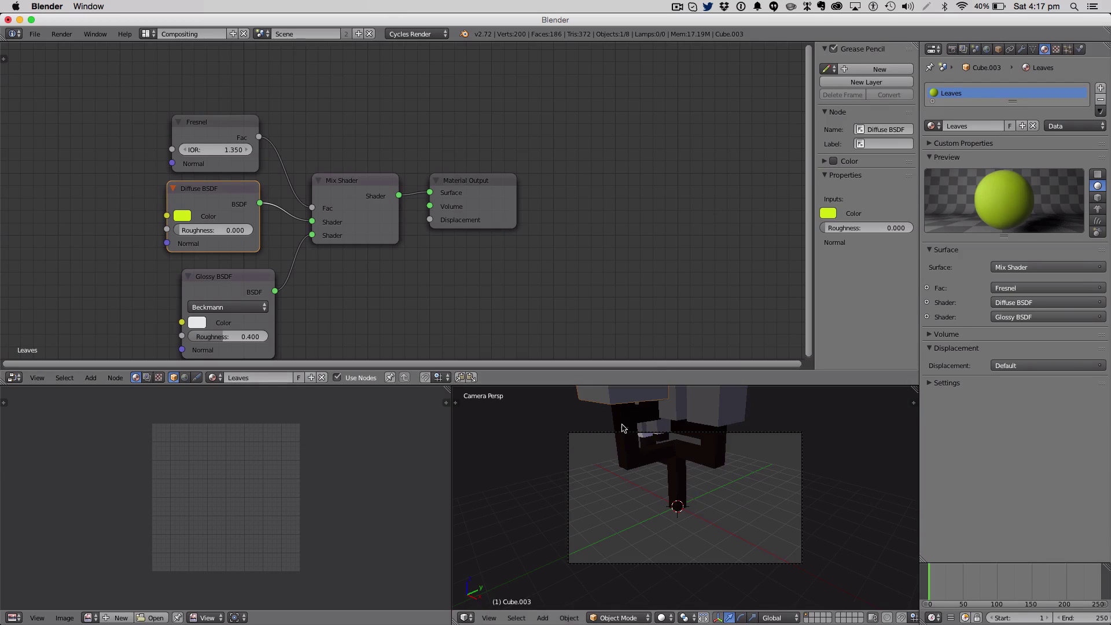
Eyedrop the lime diffuse colour into the Leaves material's Viewport Color.
left_click(940, 383)
left_click(979, 412)
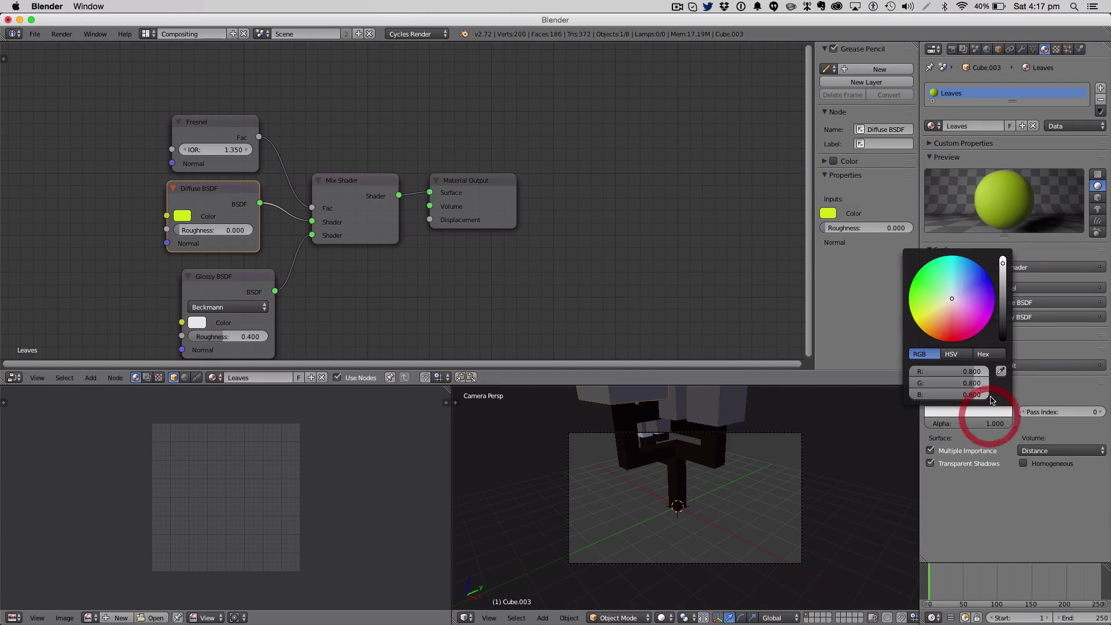
left_click(1001, 372)
left_click(185, 215)
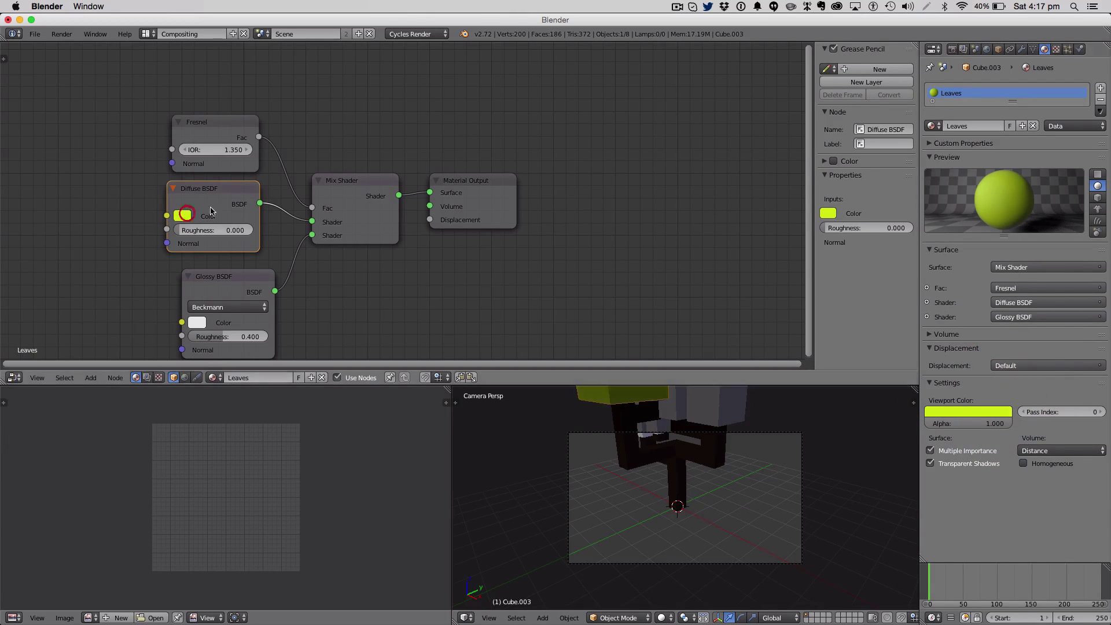
Return to the Default layout and give the grey cube beside the lime one the Leaves material.
left_click(152, 33)
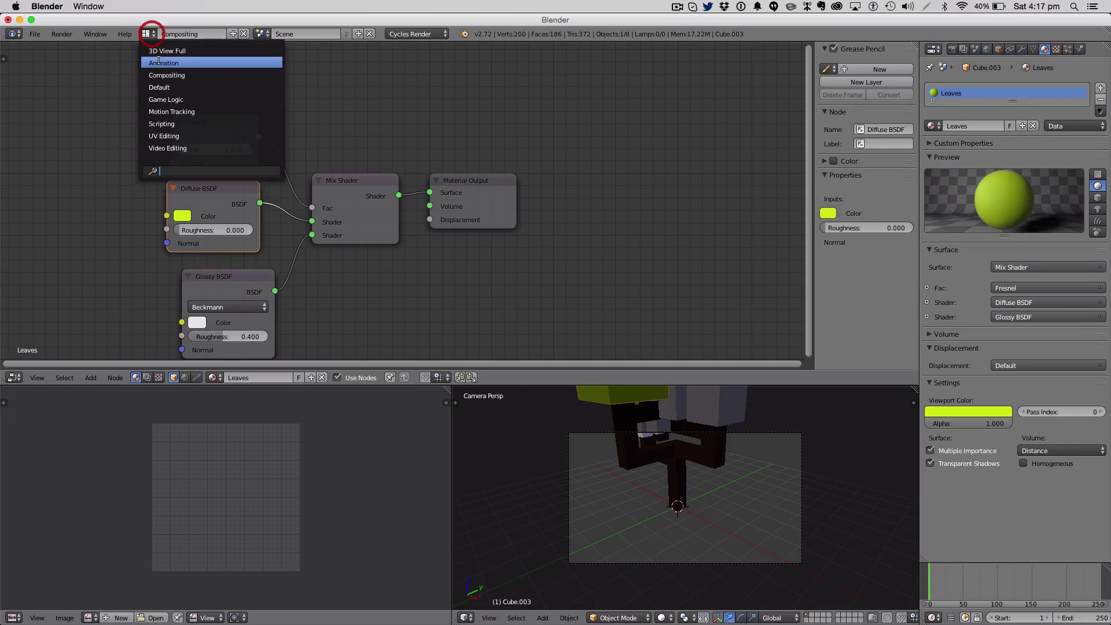
left_click(176, 86)
right_click(536, 161)
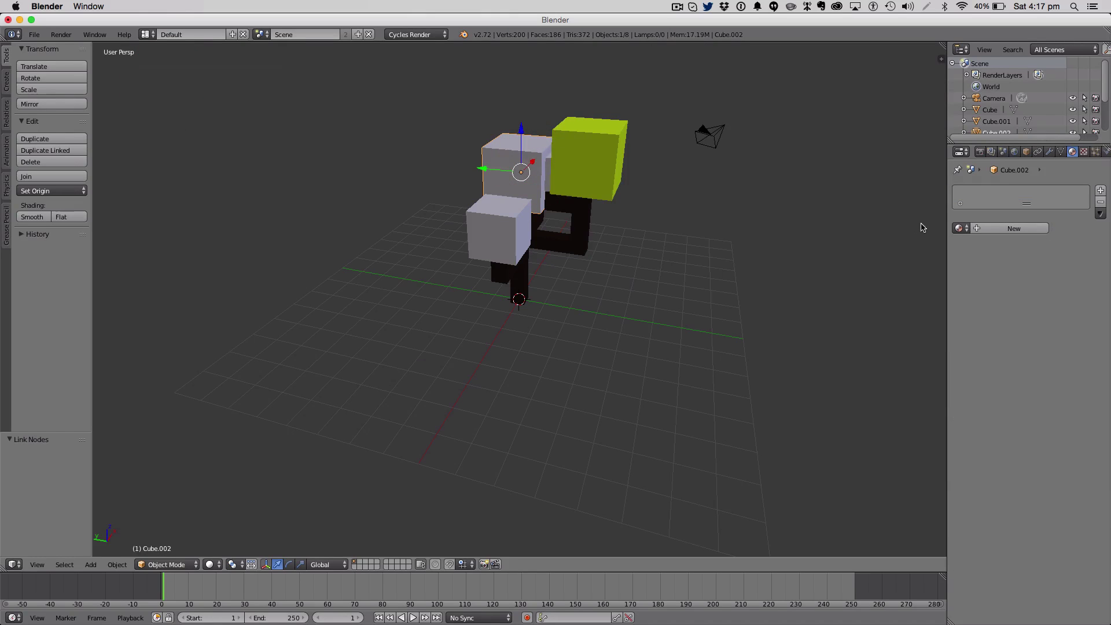
left_click(955, 228)
left_click(937, 240)
Assign Leaves to the small front cube and the grey middle cube.
middle_click_drag(696, 218, 538, 254)
right_click(545, 259)
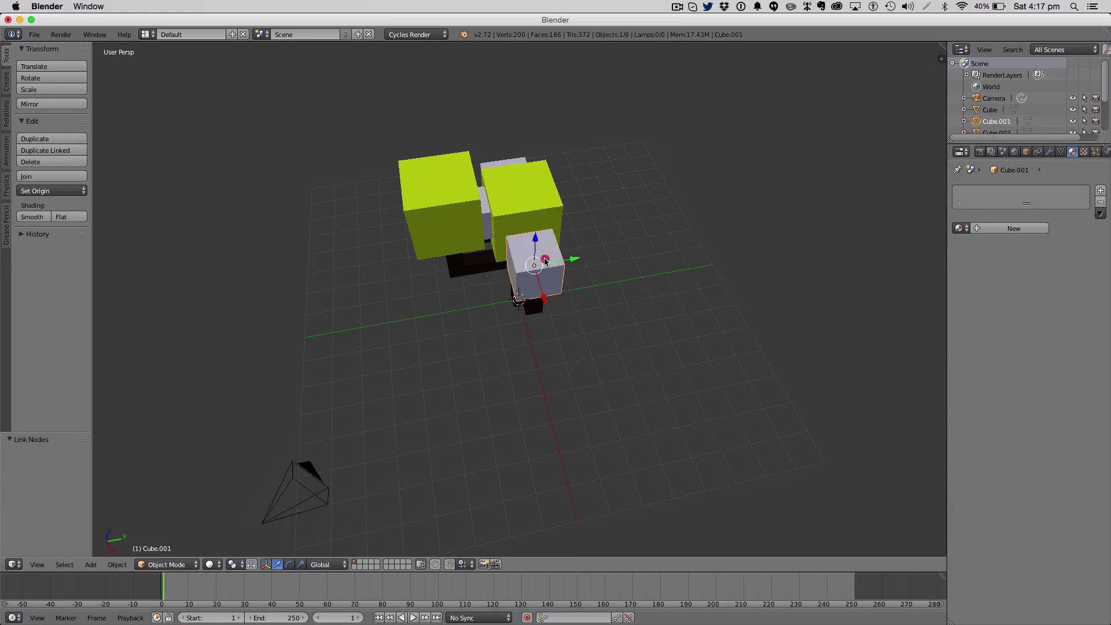
left_click(958, 228)
left_click(937, 241)
right_click(482, 203)
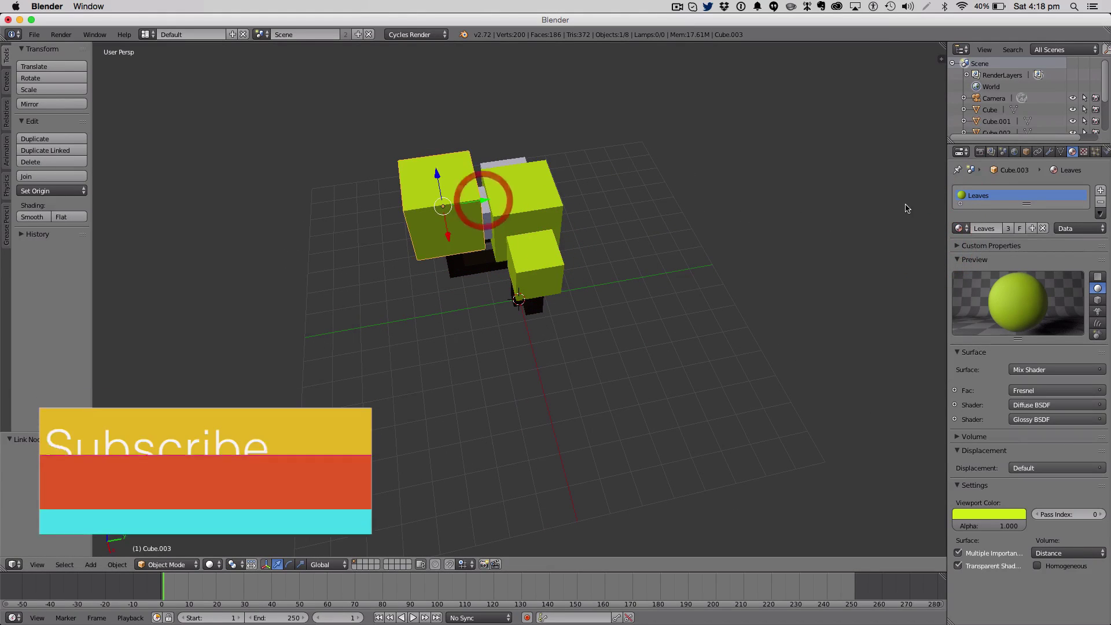
right_click(489, 217)
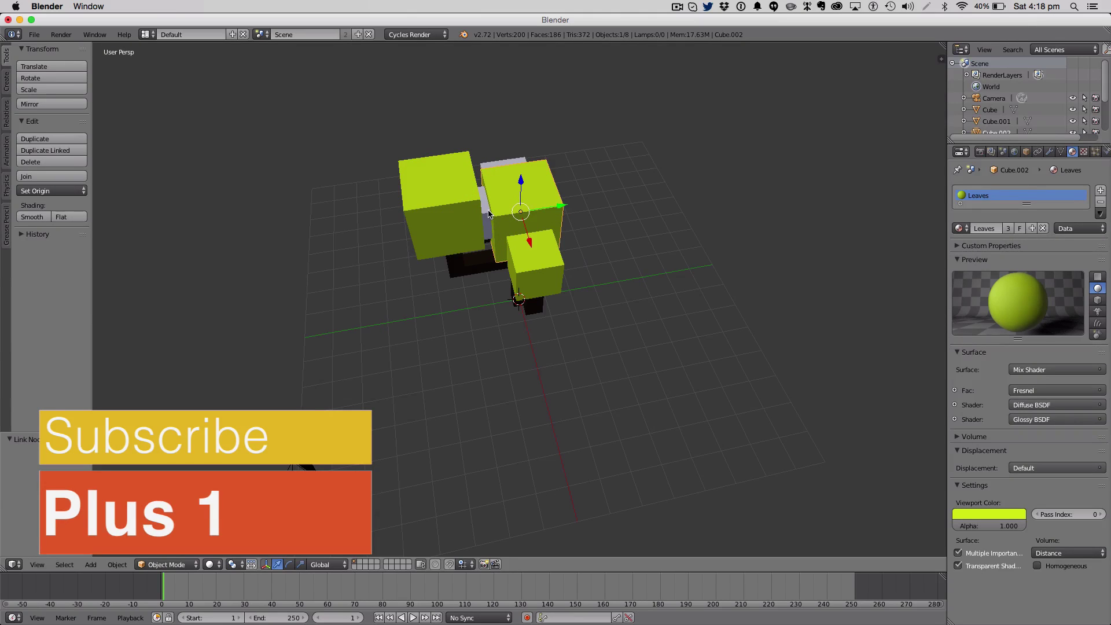
right_click(487, 211)
left_click(958, 228)
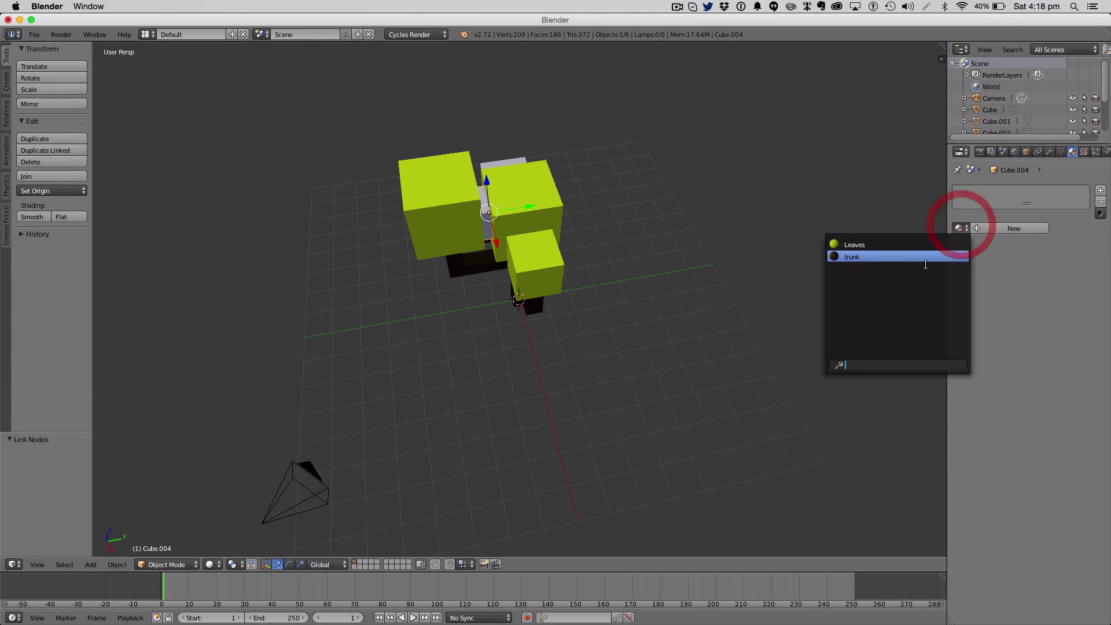
left_click(918, 246)
Assign the Leaves material to Cube.006 and Cube.005.
middle_click_drag(341, 162, 513, 184)
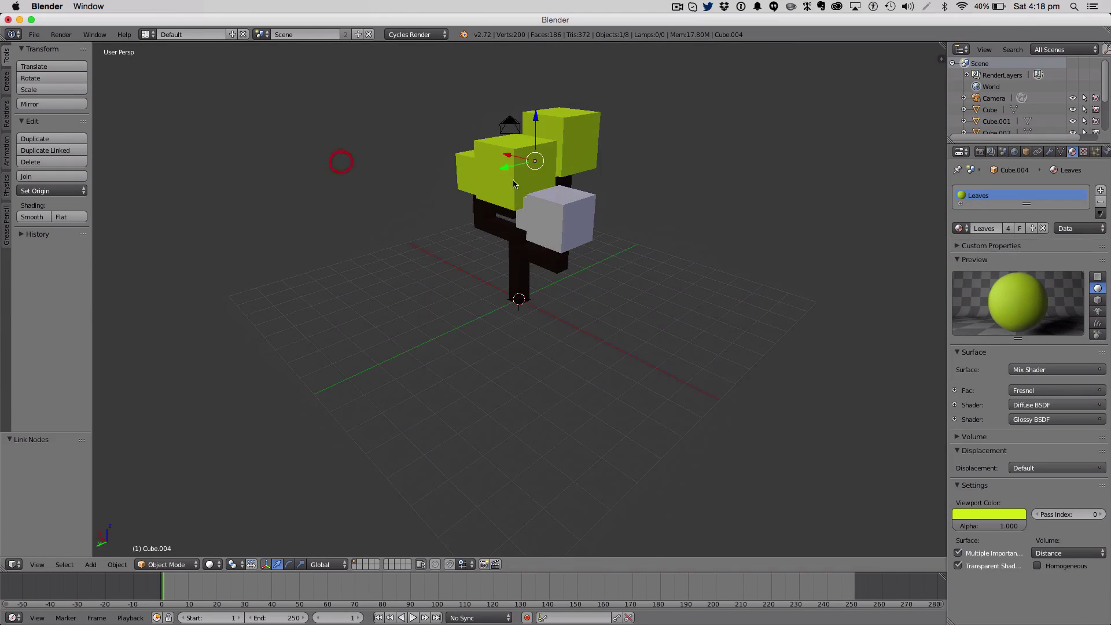
right_click(550, 230)
left_click(955, 229)
left_click(944, 245)
middle_click_drag(809, 238, 708, 237)
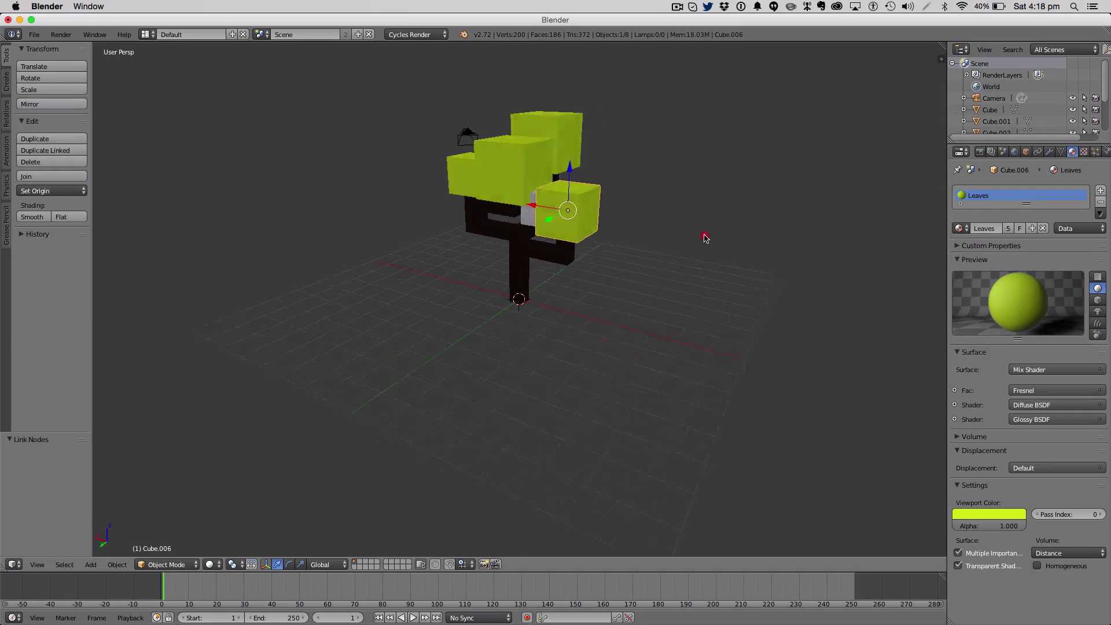
right_click(536, 211)
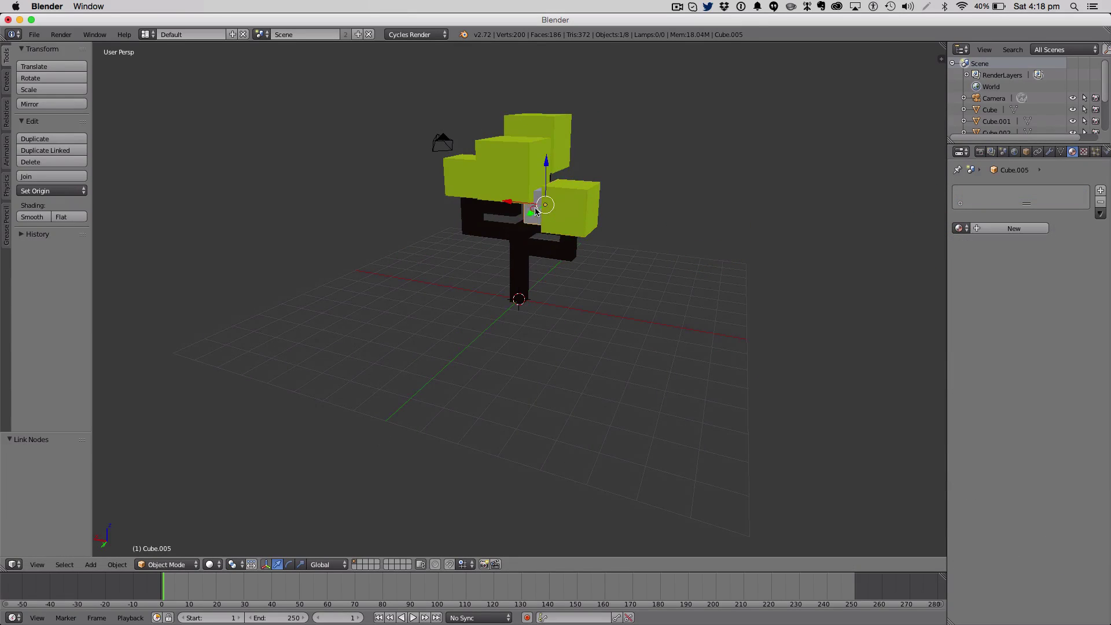
left_click(955, 230)
left_click(950, 240)
Add a Sun lamp and raise it high above the tree along Z.
key("shift+a")
mouse_move(688, 275)
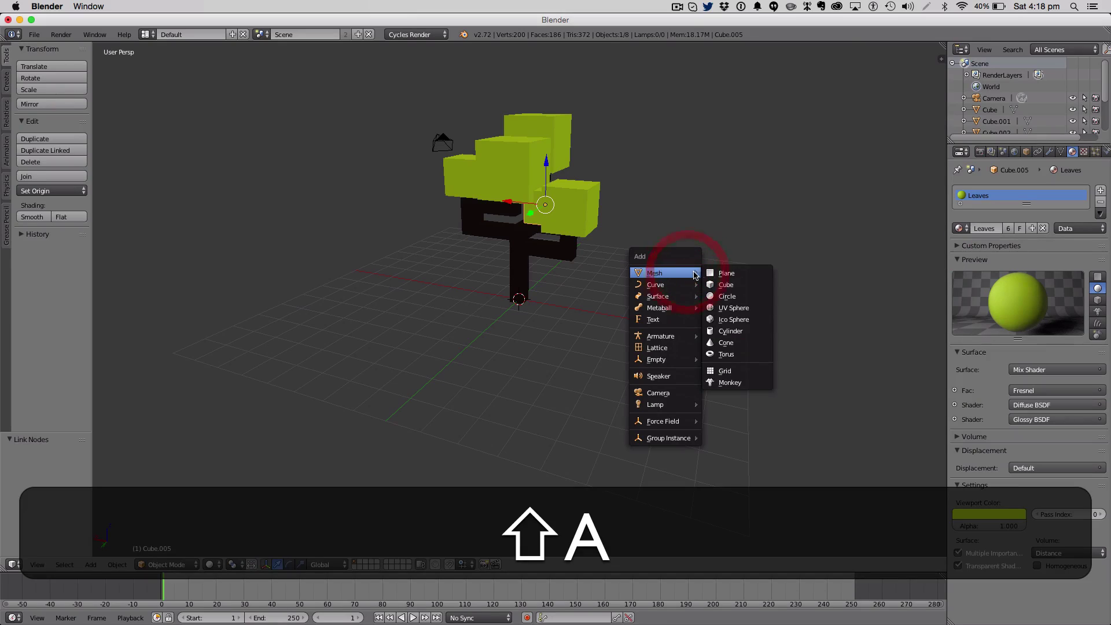
mouse_move(674, 406)
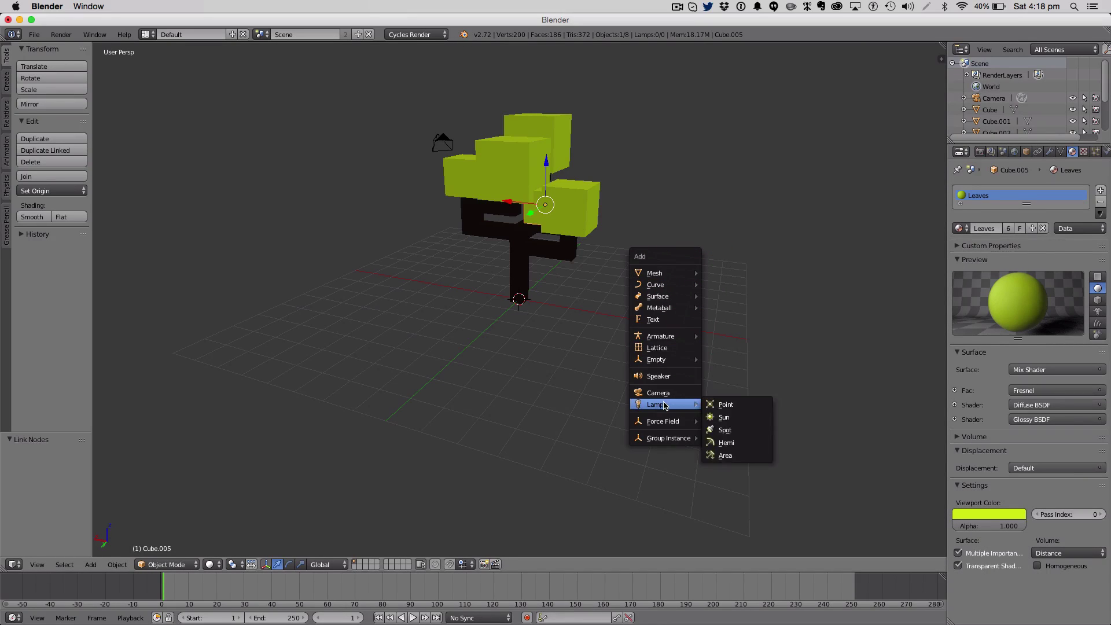
left_click(732, 418)
key("g")
key("z")
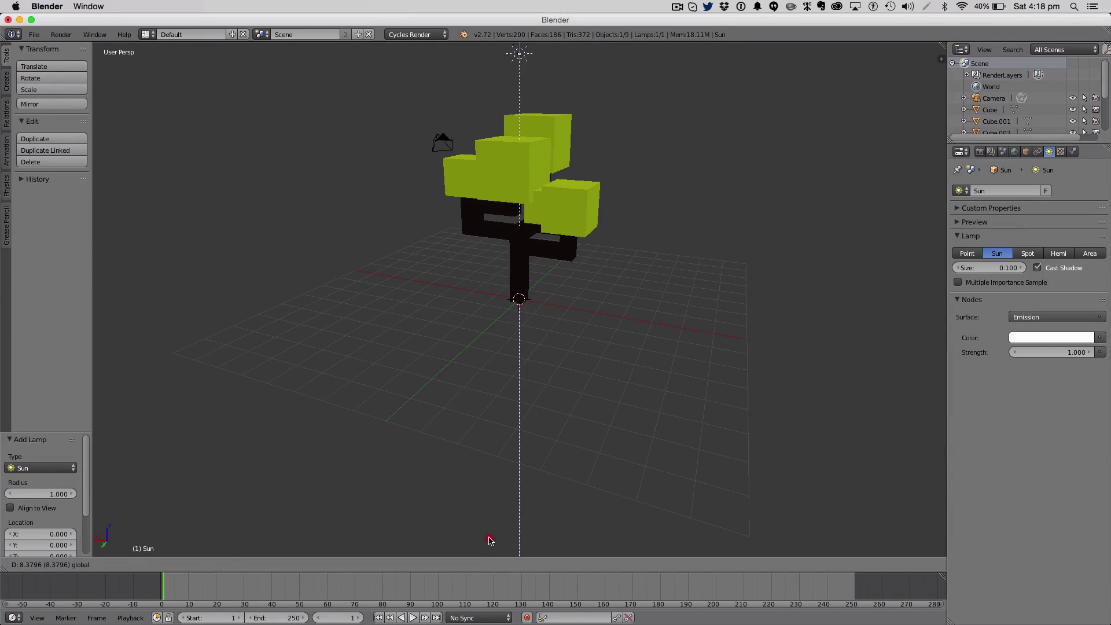
left_click(490, 542)
scroll(632, 379, "down", 5)
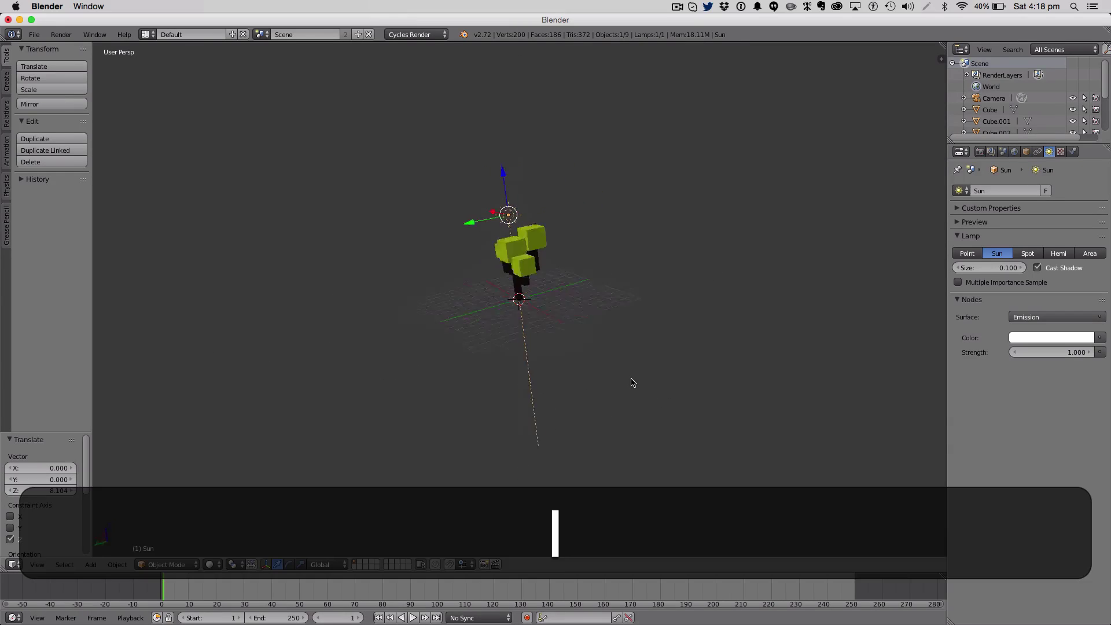
key("1")
left_click_drag(518, 181, 491, 116)
middle_click_drag(464, 243, 600, 243)
Rotate the sun about the X and Z axes so it shines down on the tree.
key("r")
key("x")
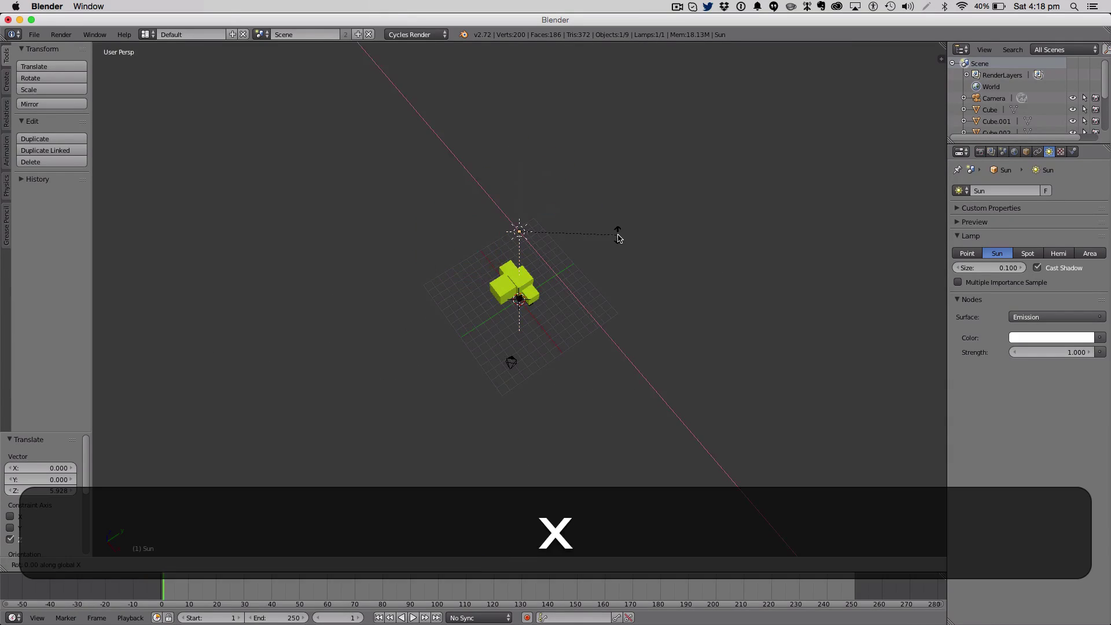
left_click(551, 258)
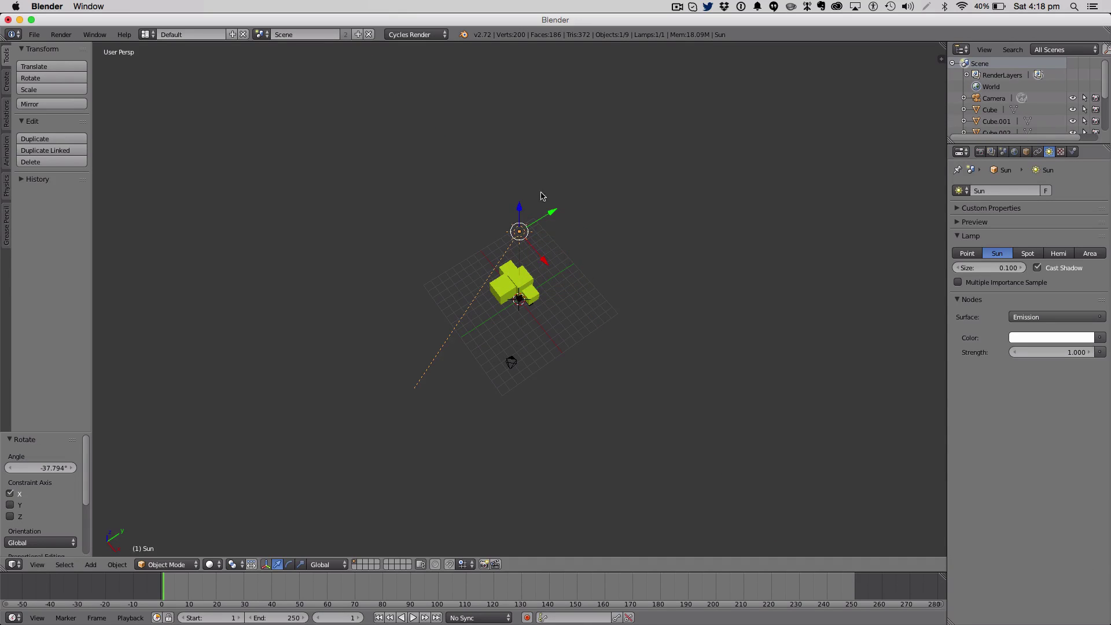
left_click_drag(553, 212, 632, 165)
key("r")
key("z")
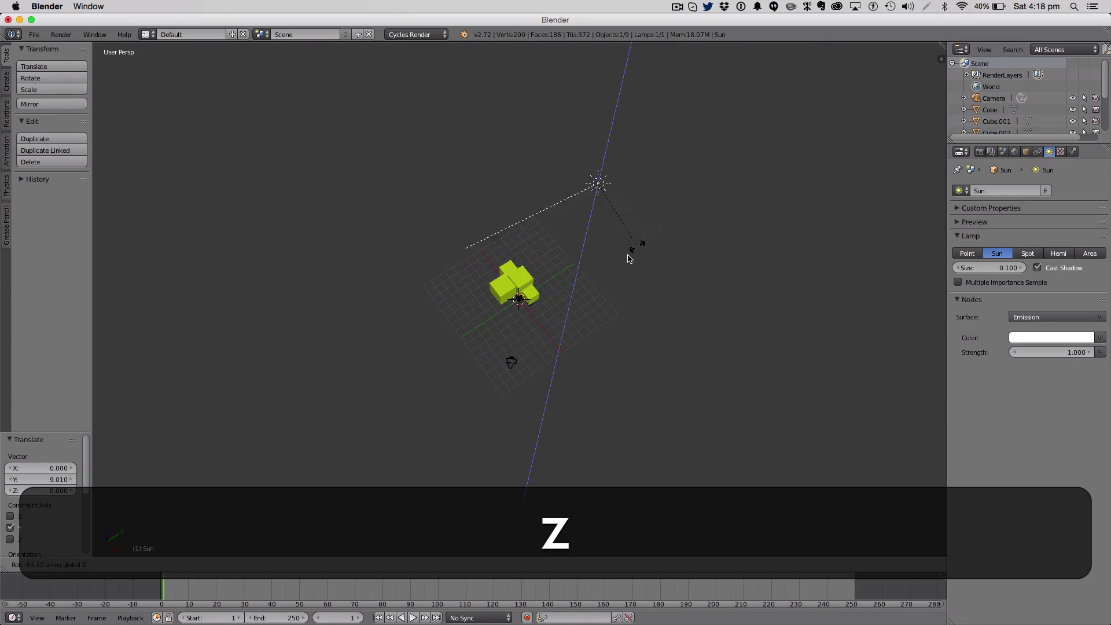
left_click(571, 272)
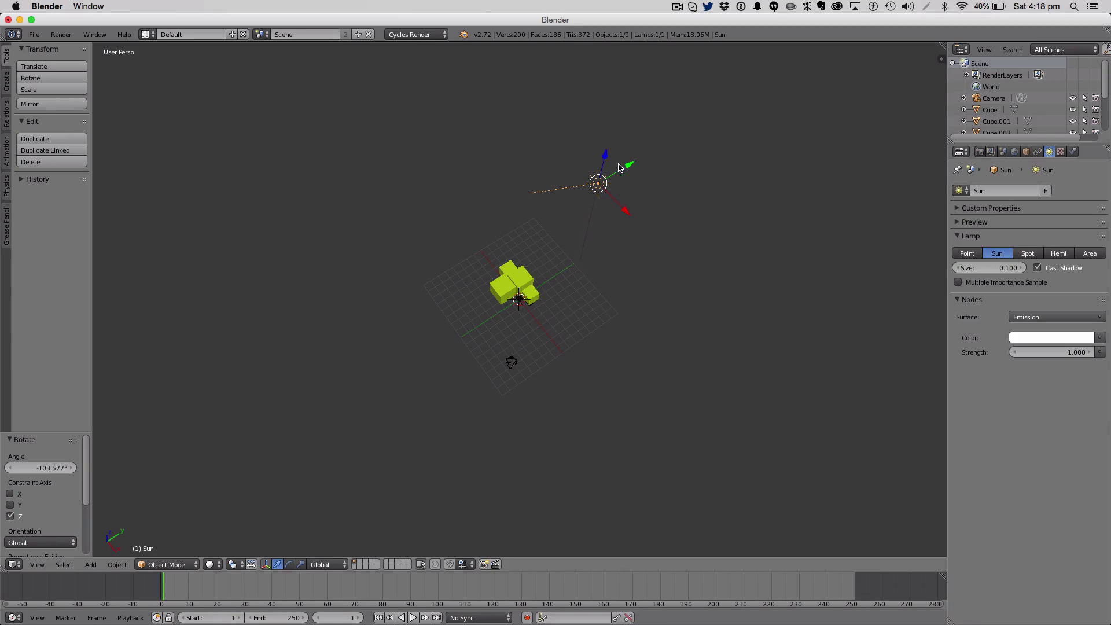
left_click_drag(624, 171, 571, 366)
key("r")
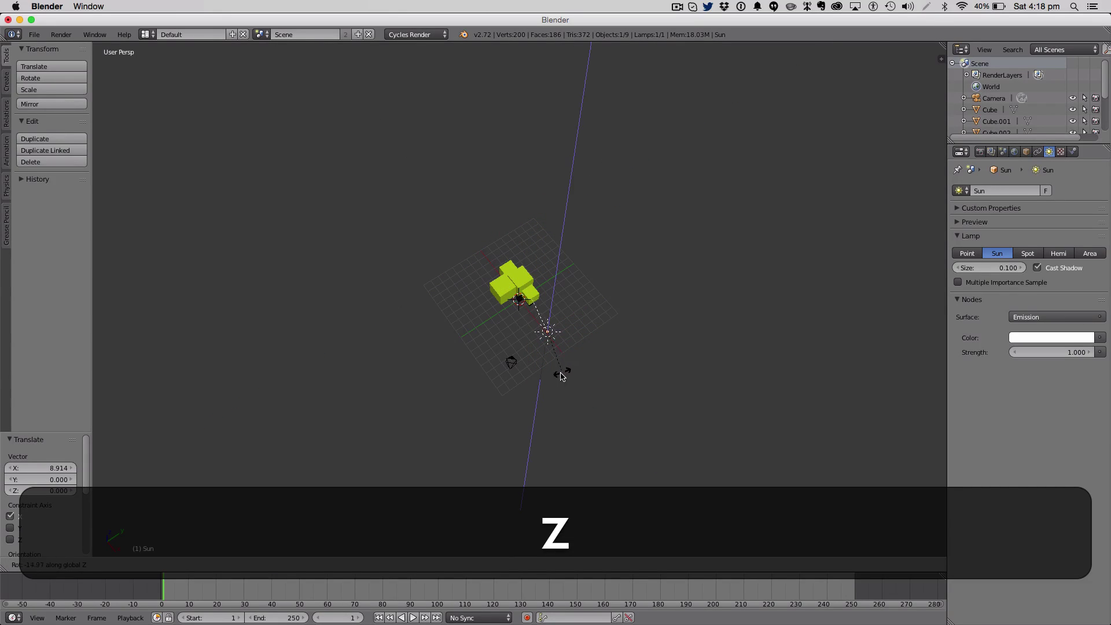
left_click(570, 379)
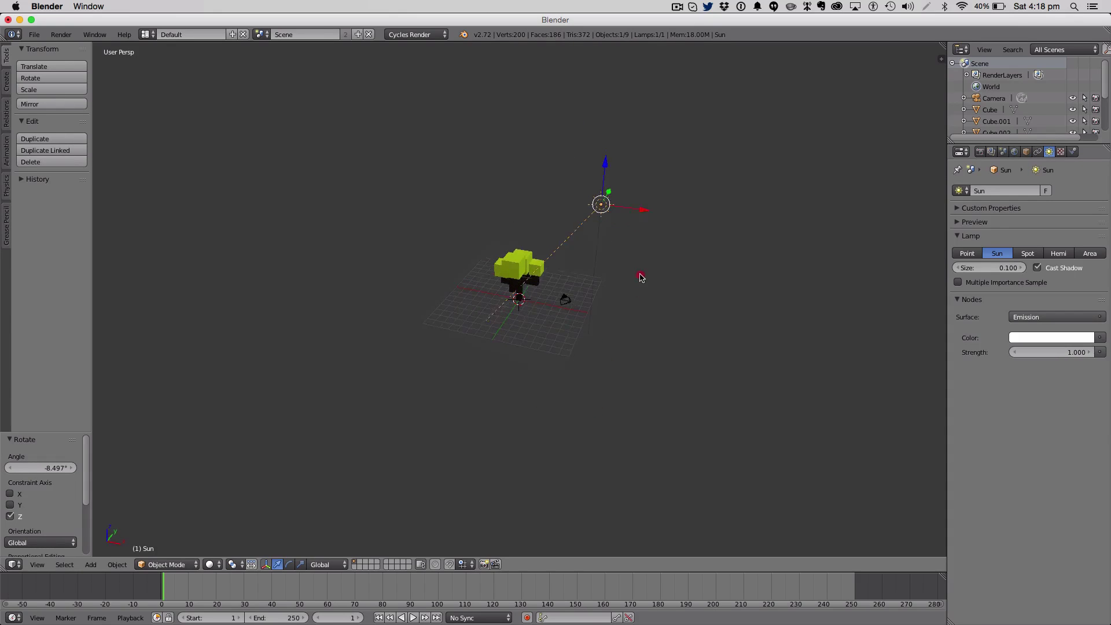
key("shift+a")
Add a plane as the ground and scale it up to 13.056.
mouse_move(557, 134)
left_click(642, 134)
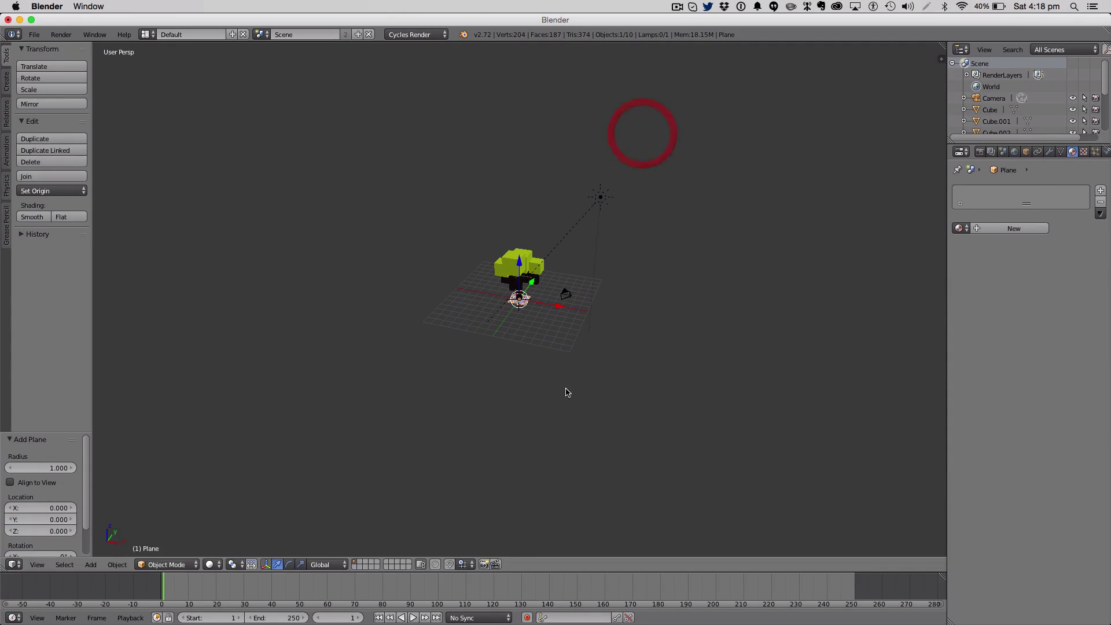
key("s")
right_click(657, 445)
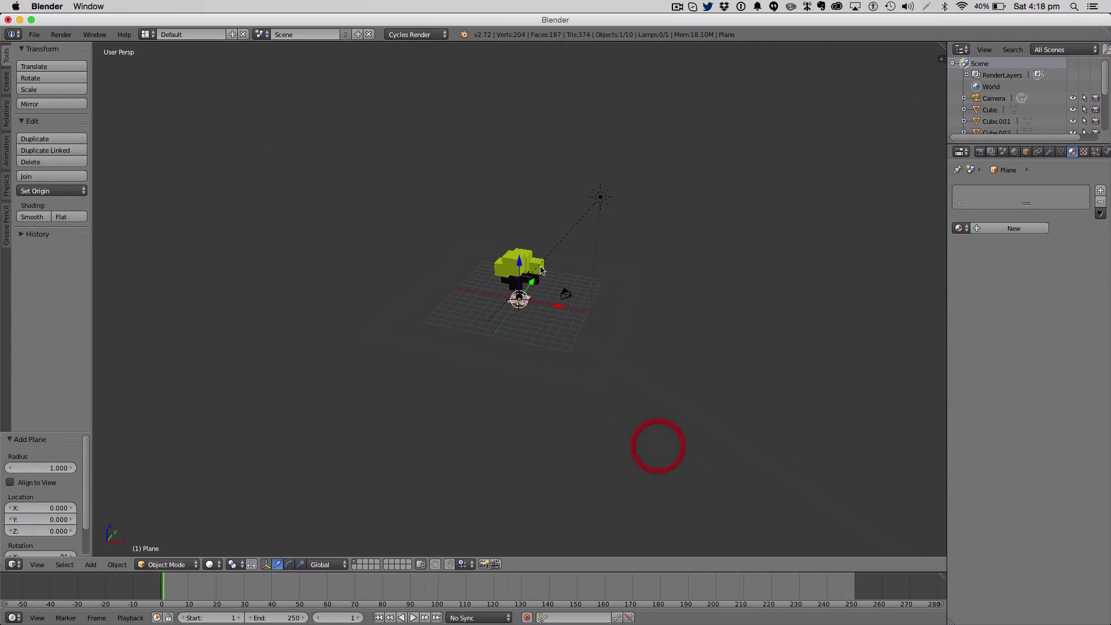
key("s")
left_click(765, 513)
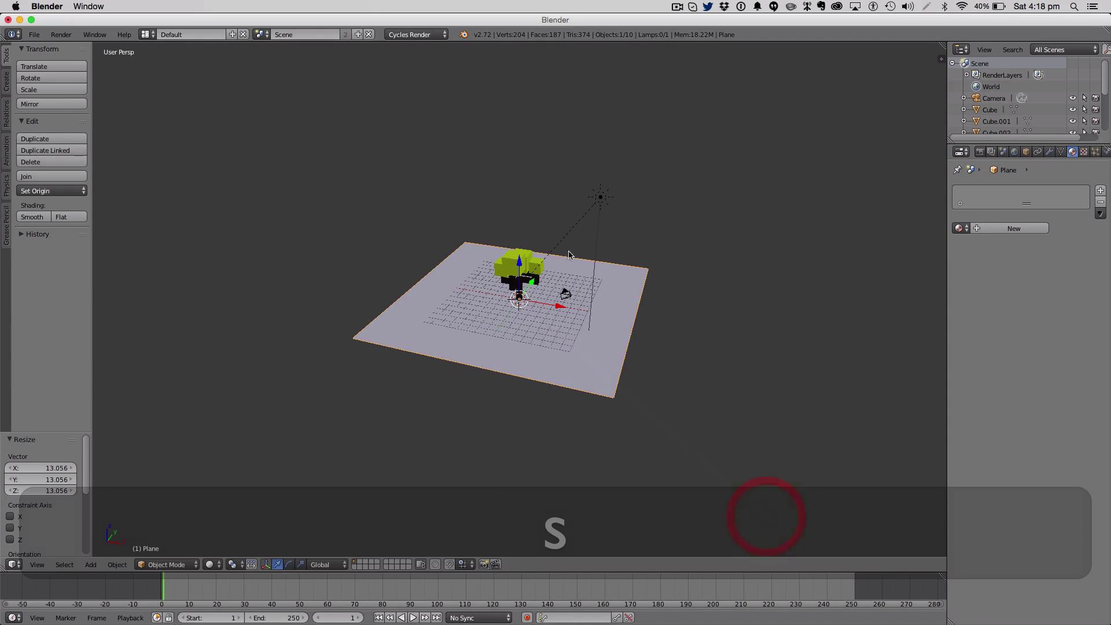
Select the camera, view through it, and fly it around to approach the tree.
right_click(568, 298)
key("0")
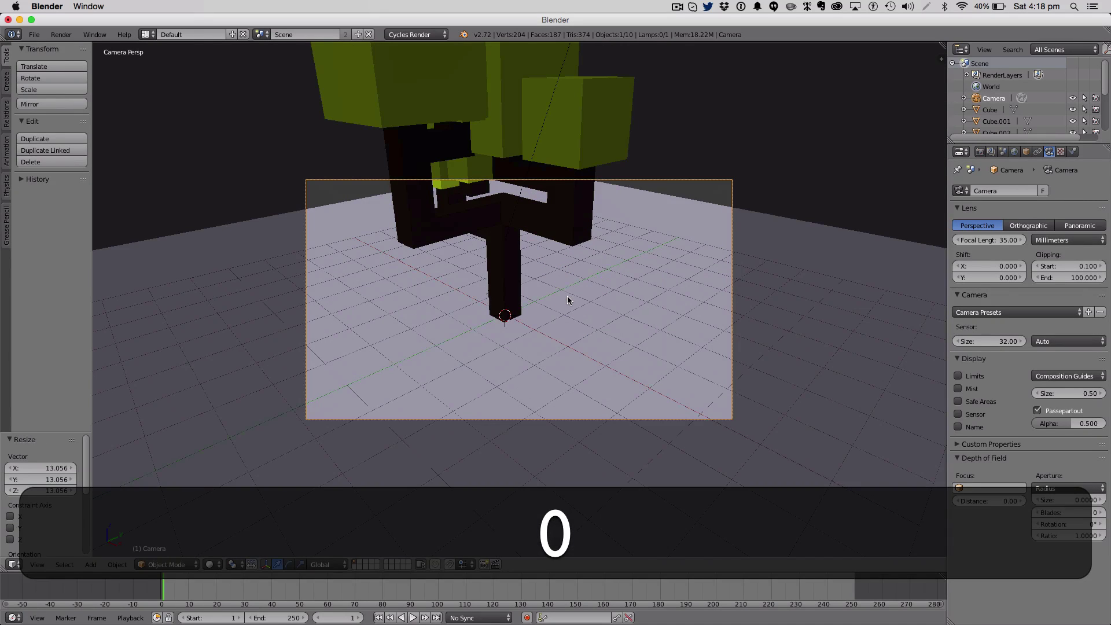
key("shift+f")
key("shift+s")
key("s")
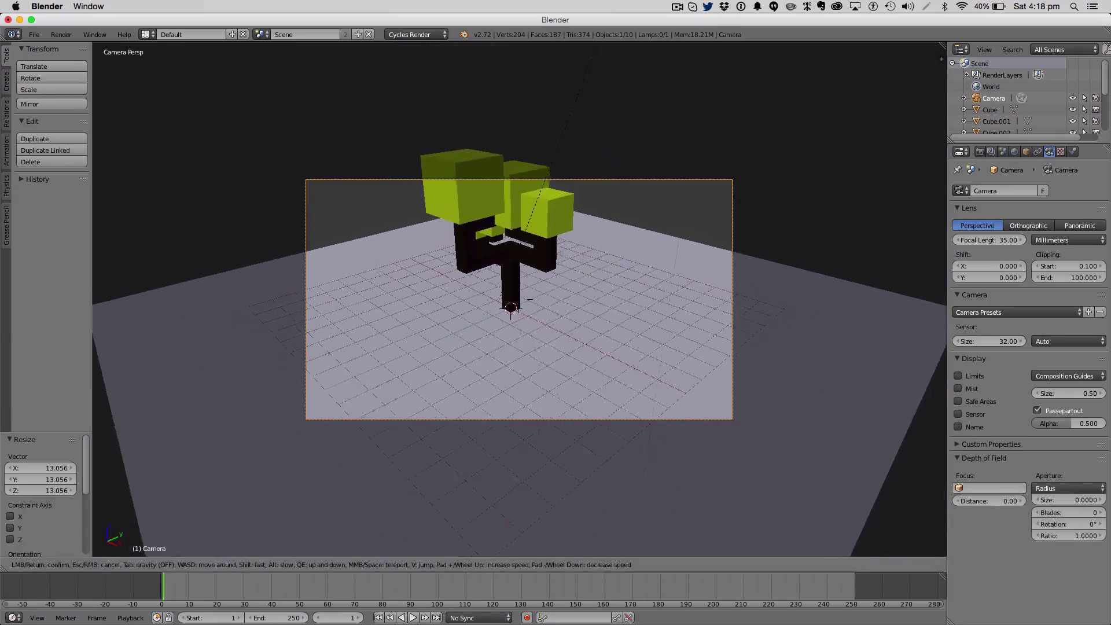
key("shift+w")
key("s")
key("w")
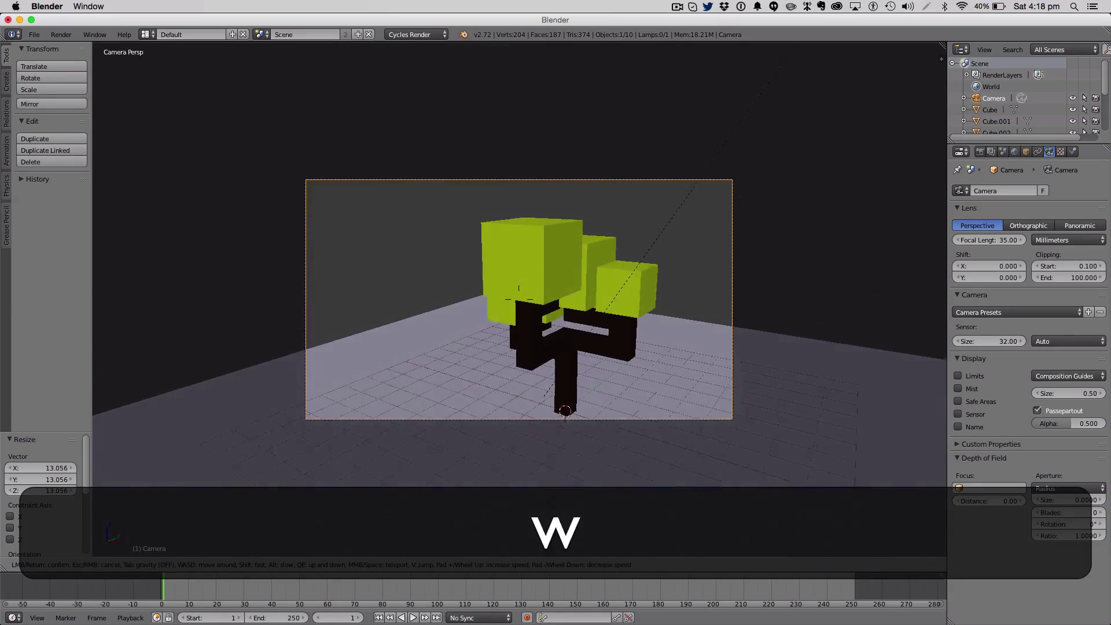
key("shift+s")
key("shift+a")
key("a")
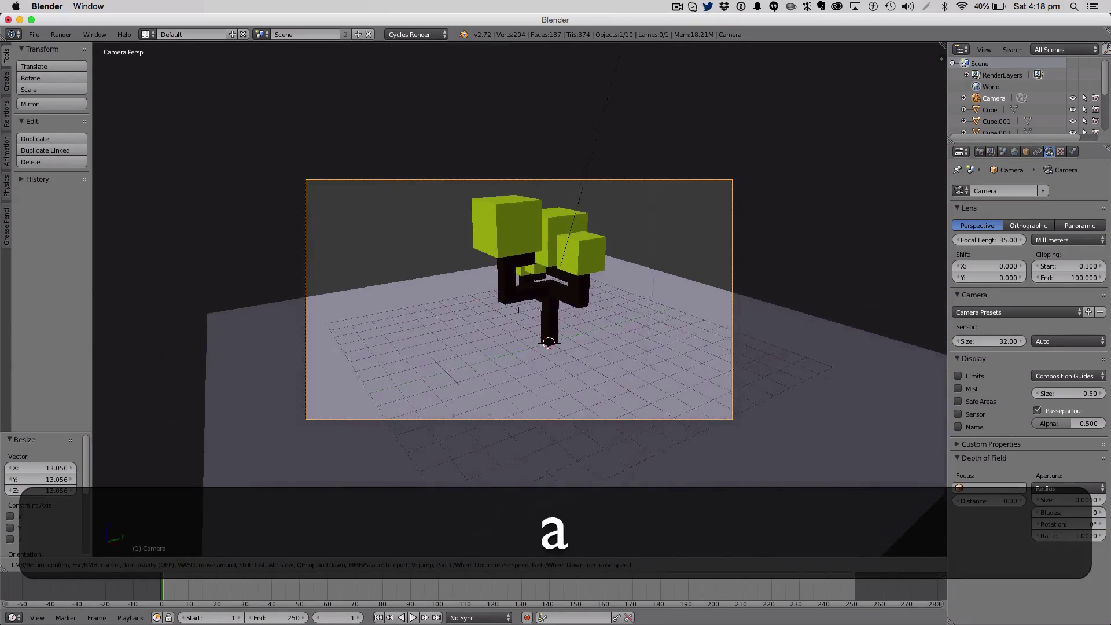
key("d")
key("w")
key("Escape")
Fly the camera again, sliding sideways and backing off to frame the tree.
key("shift+f")
key("d")
key("shift+w")
key("shift+s")
key("shift+a")
Keep the new camera position and shrink the ground plane to 8.008.
left_click(508, 310)
right_click(662, 312)
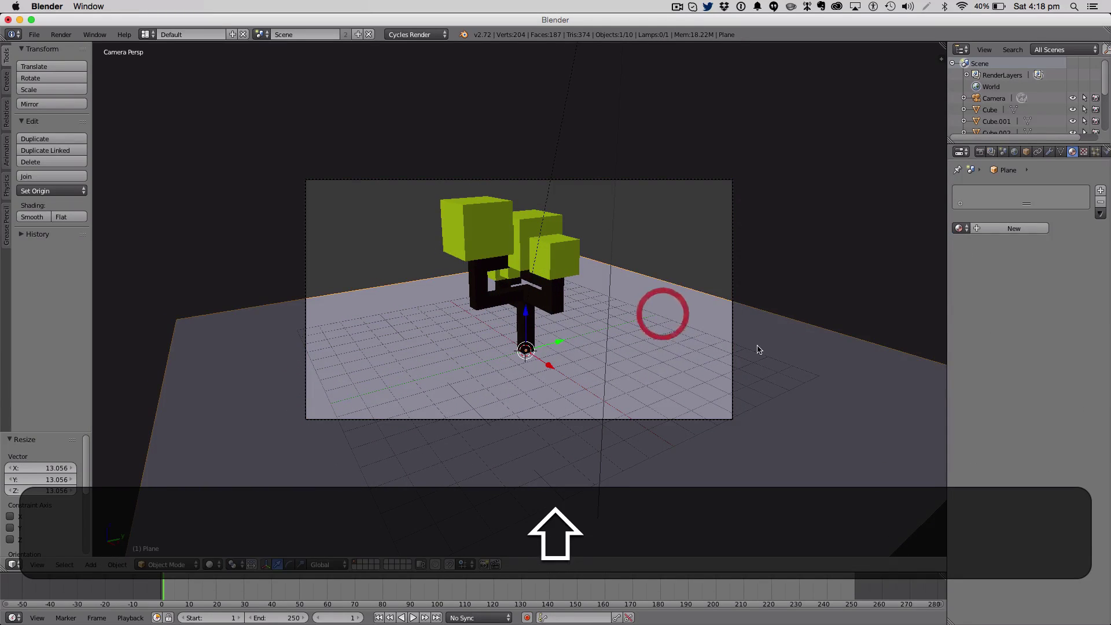
key("s")
left_click(654, 177)
left_click_drag(527, 314, 530, 258)
key("super+x")
key("super+z")
Walk the camera sideways, forward and vertically until it frames the whole tree.
right_click(731, 234)
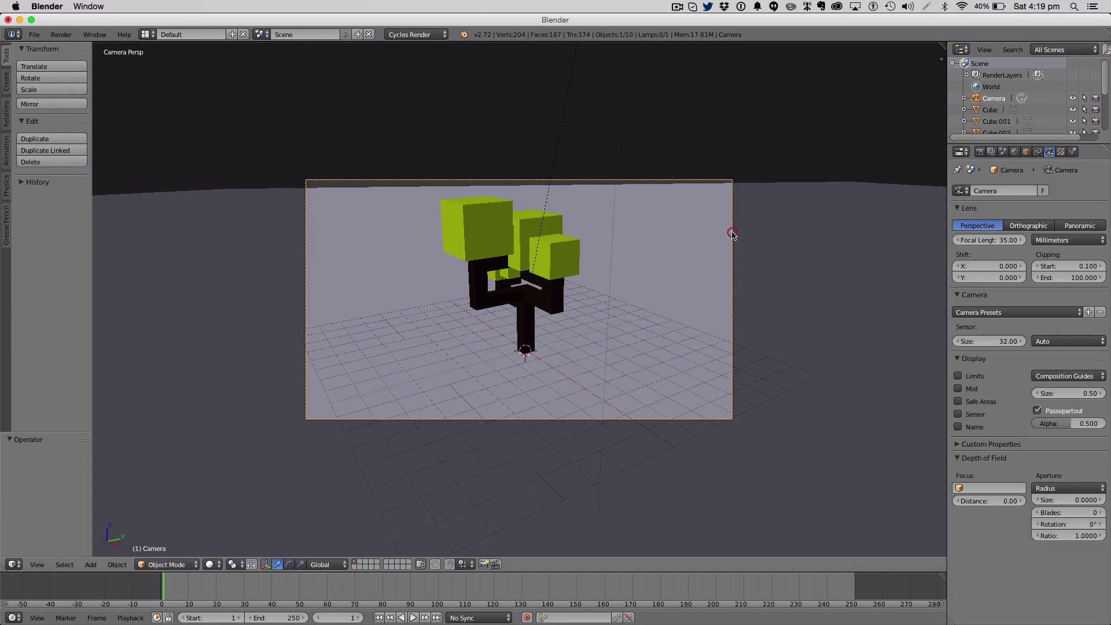
key("shift+f")
key("d")
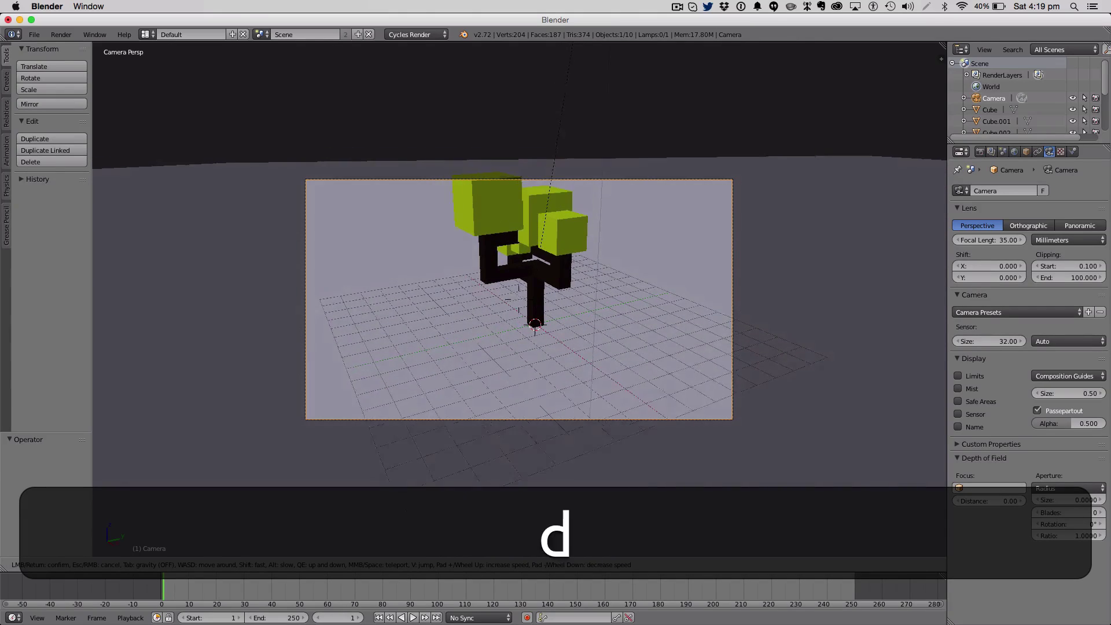
key("shift+w")
key("shift+q")
key("shift+e")
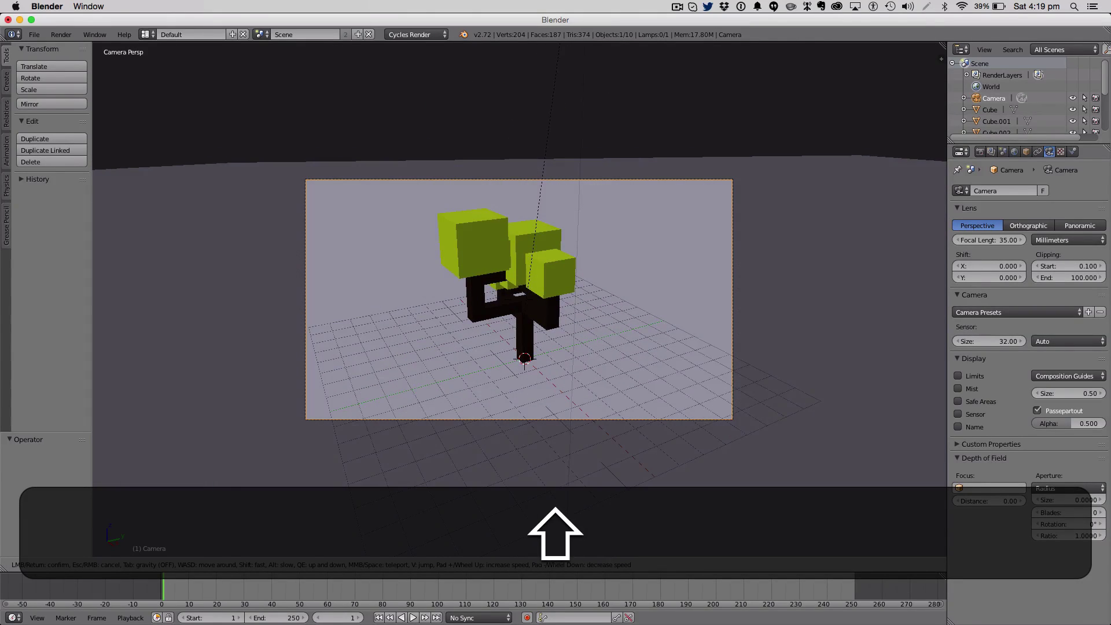
key("shift+Escape")
key("shift")
key("shift+f")
key("shift+q")
key("e")
left_click(520, 298)
Start a Cycles render of the current frame from the Render settings.
left_click(984, 153)
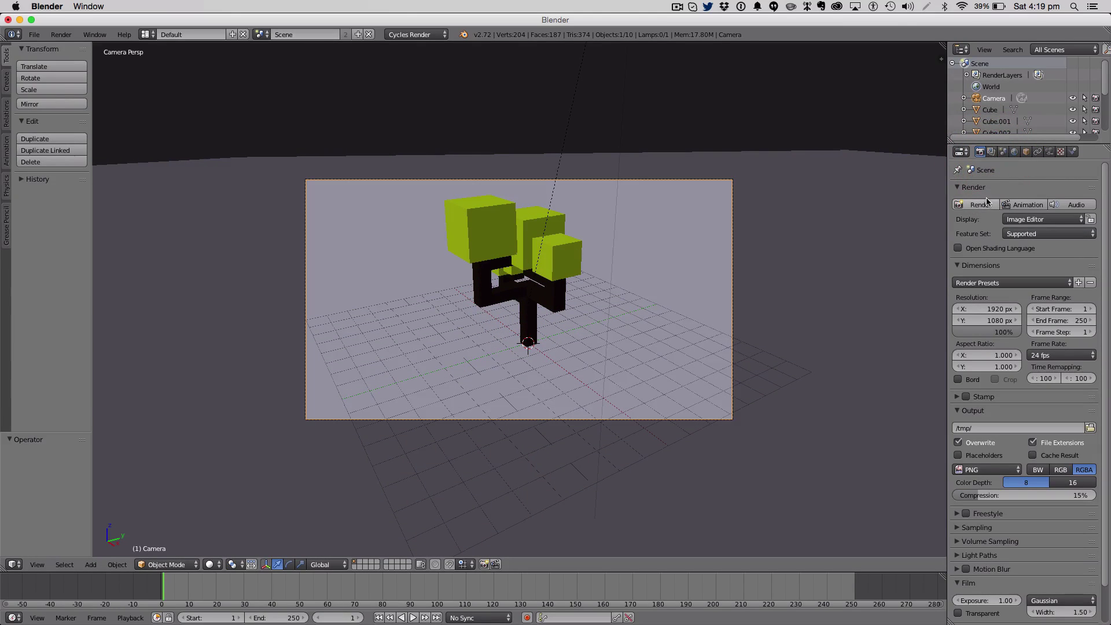
left_click(982, 205)
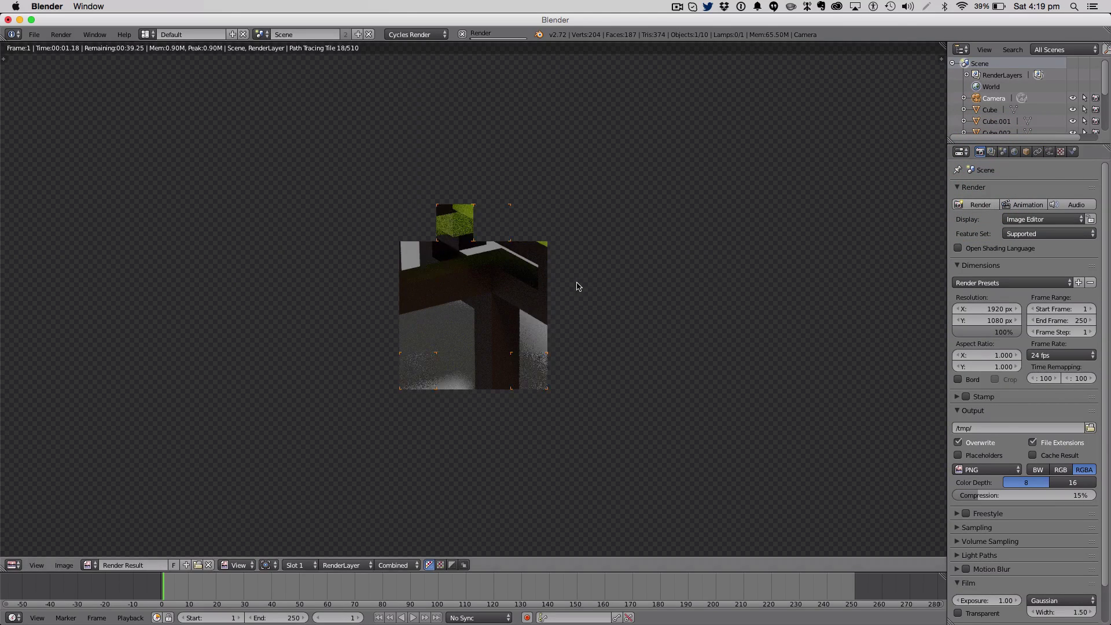
scroll(577, 286, "down", 4)
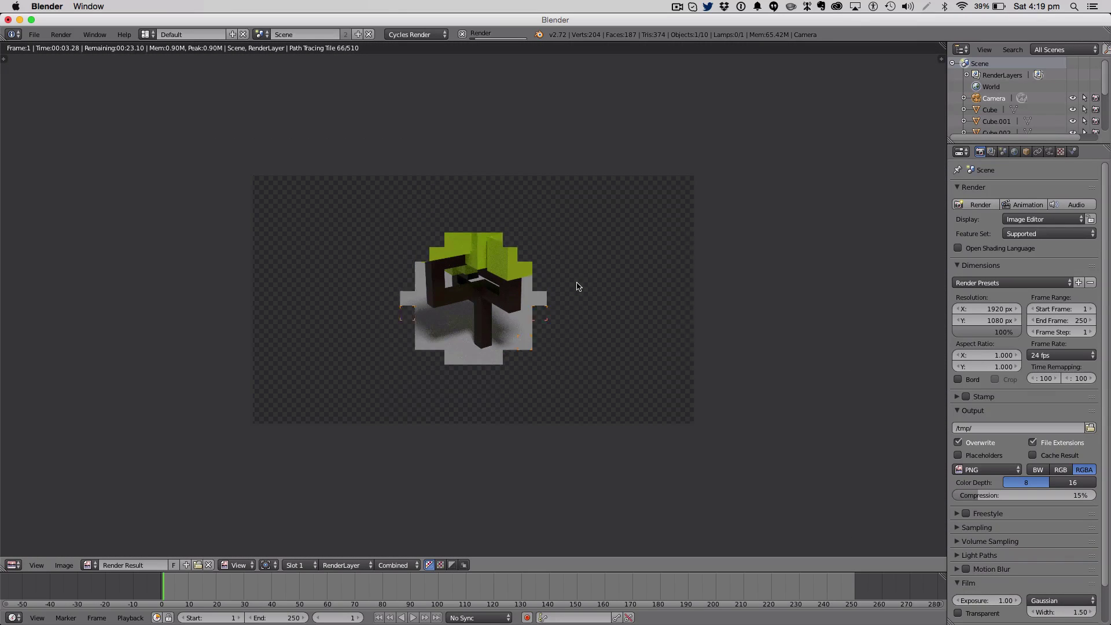